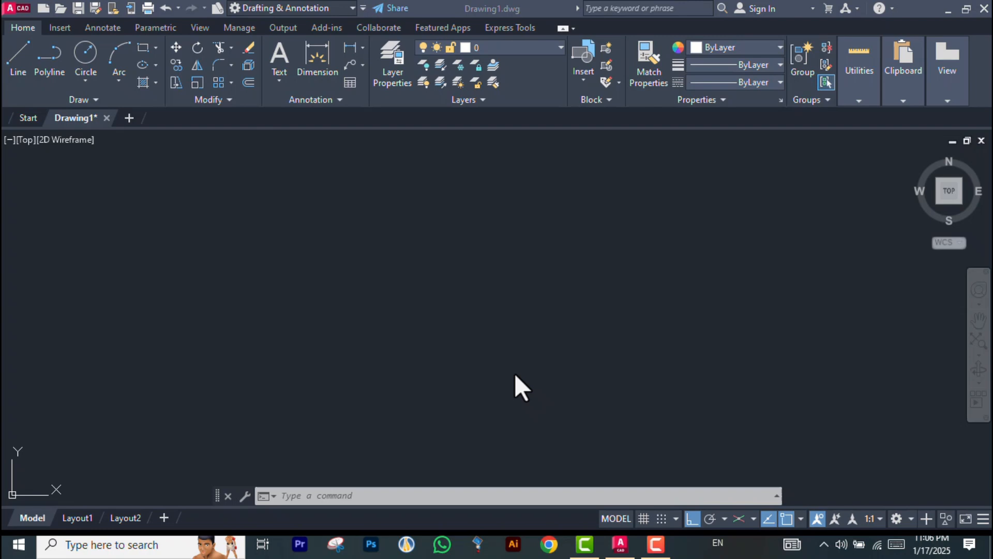
Open the object snap drafting settings and close them without changes
left_click(516, 371)
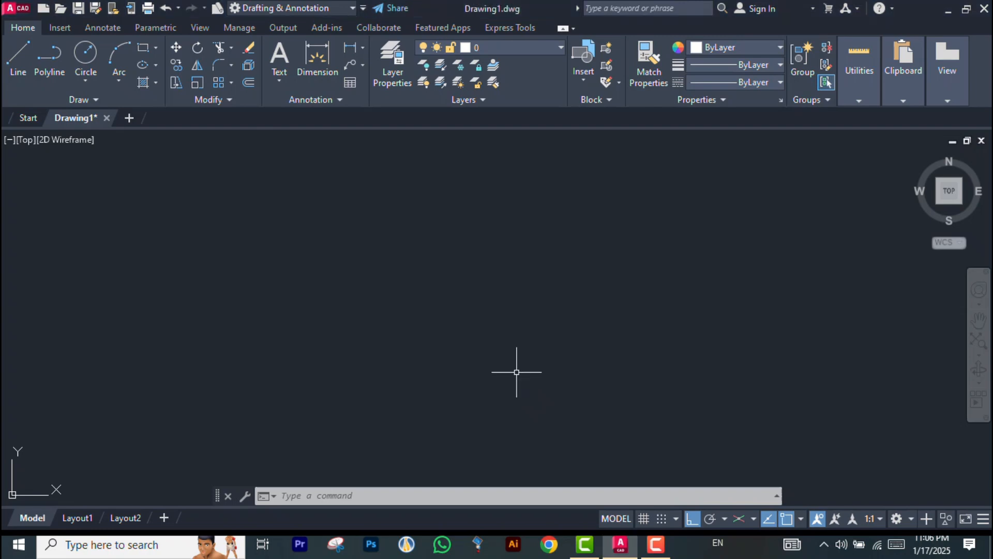
type("os")
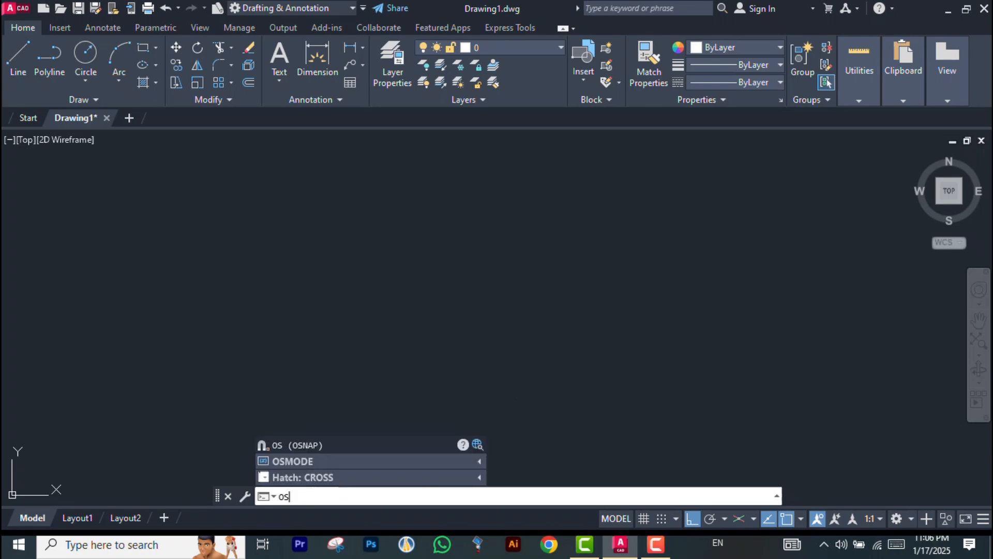
key("Return")
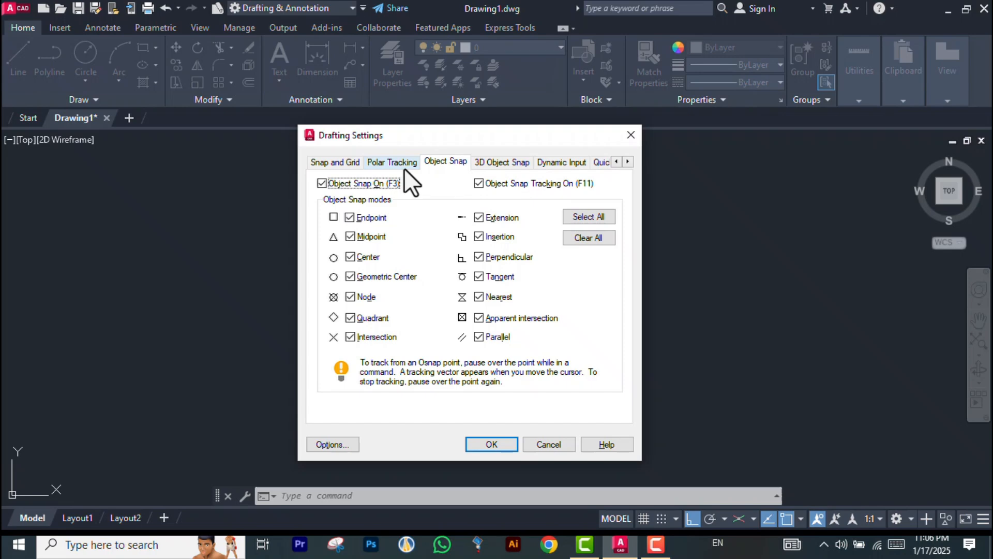
left_click(558, 445)
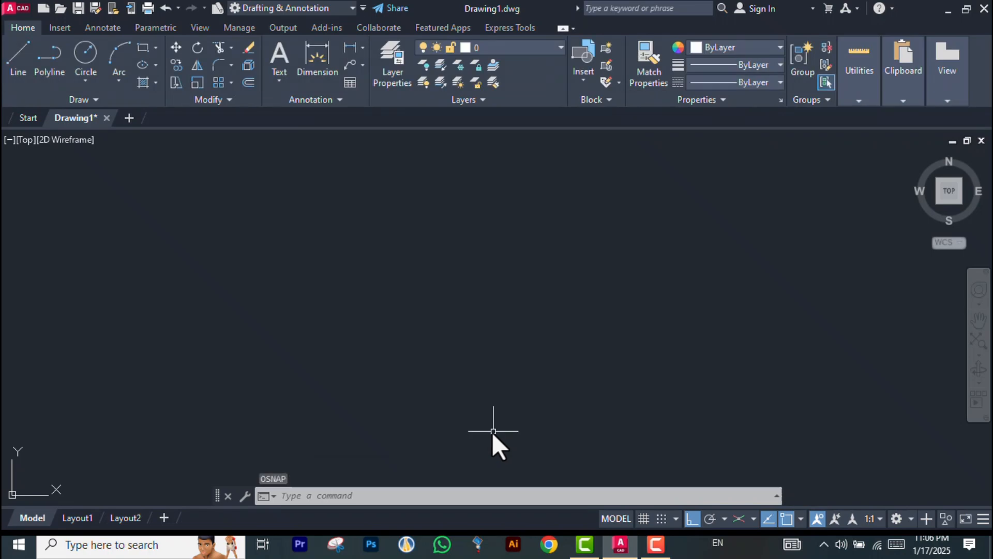
type("DS")
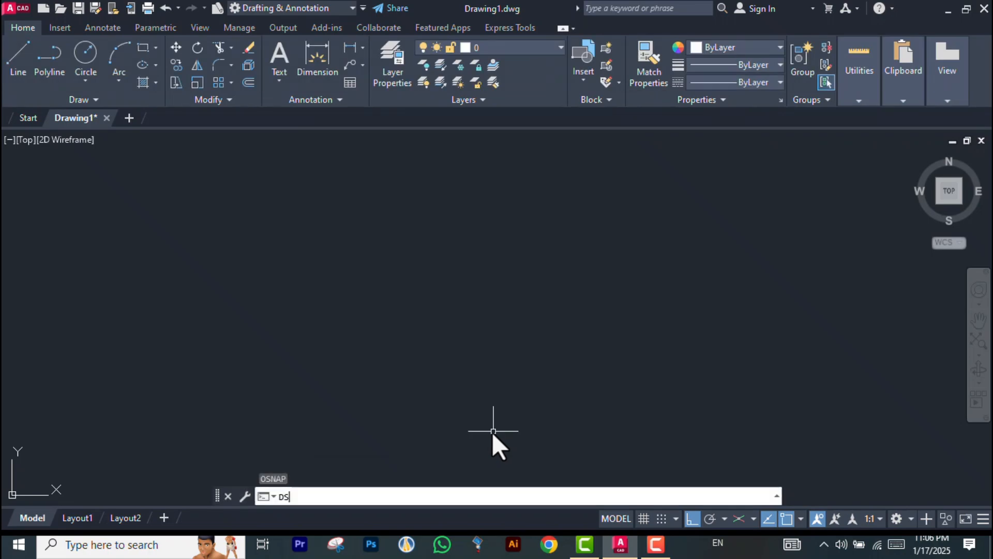
key("Return")
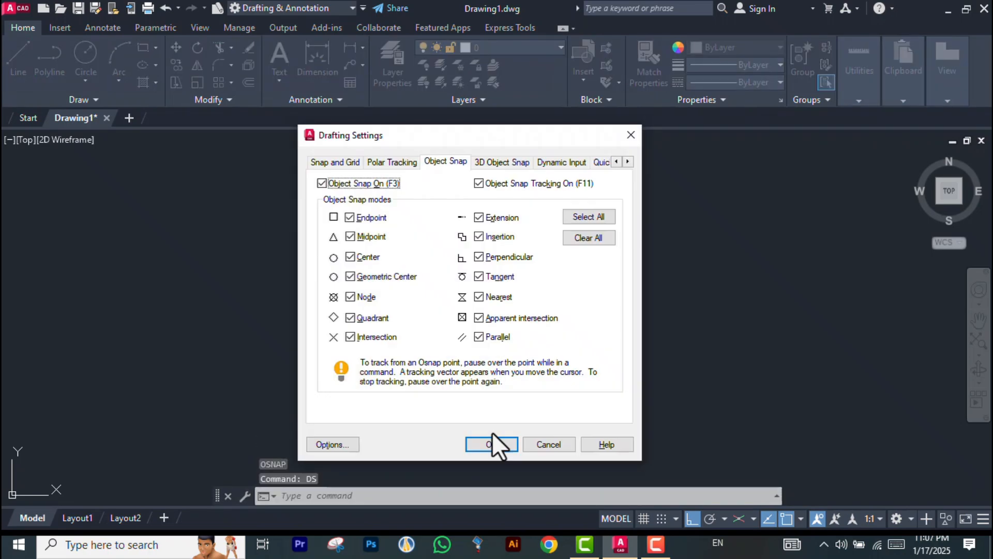
left_click(408, 163)
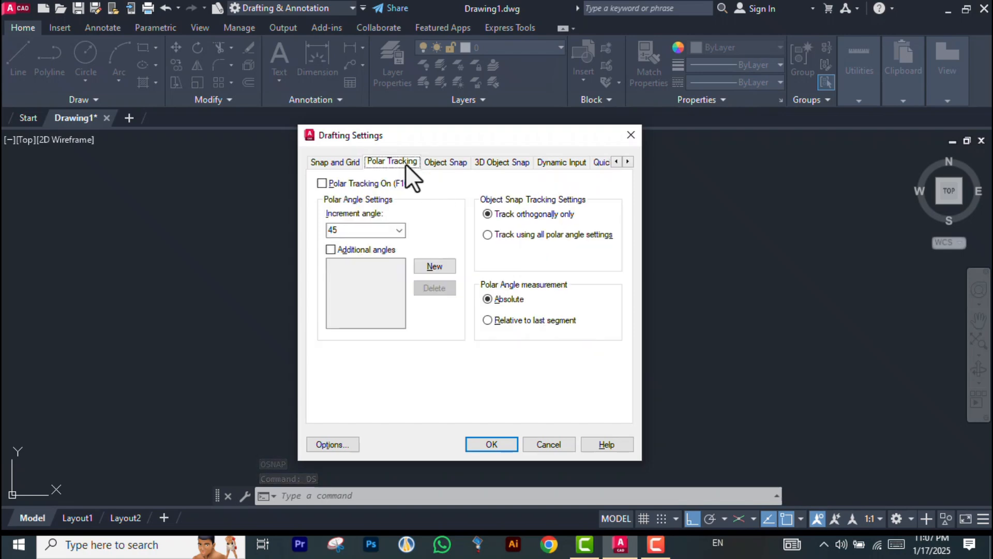
left_click(448, 163)
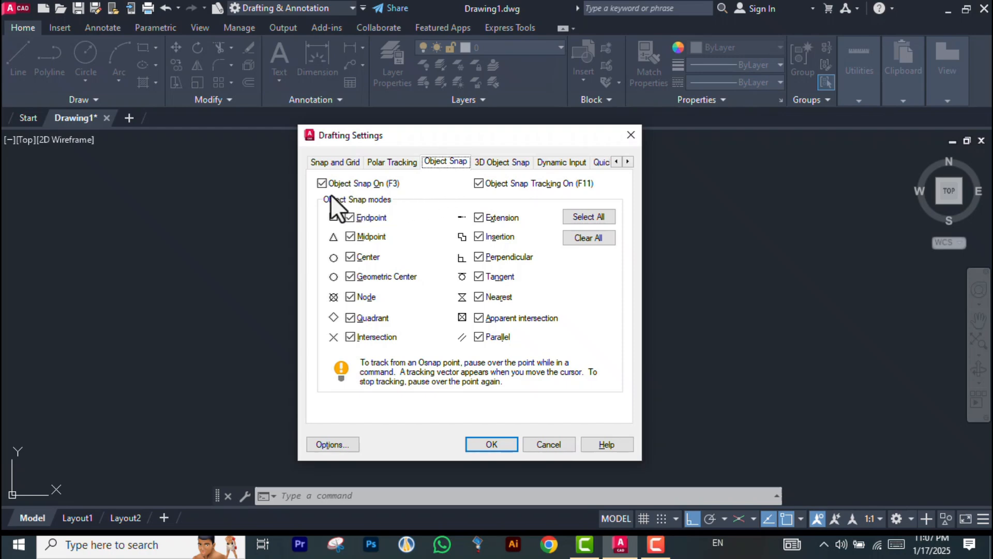
left_click(322, 183)
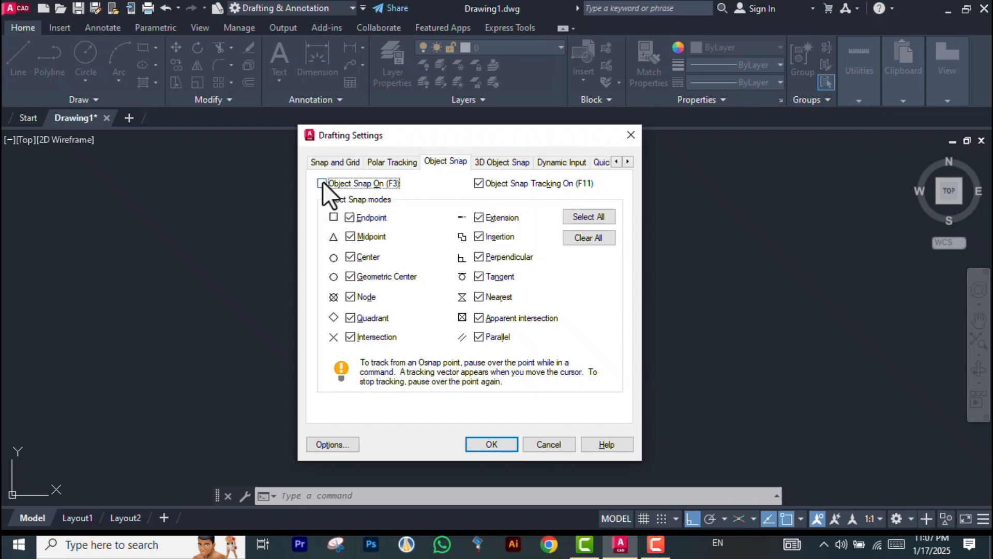
left_click(548, 444)
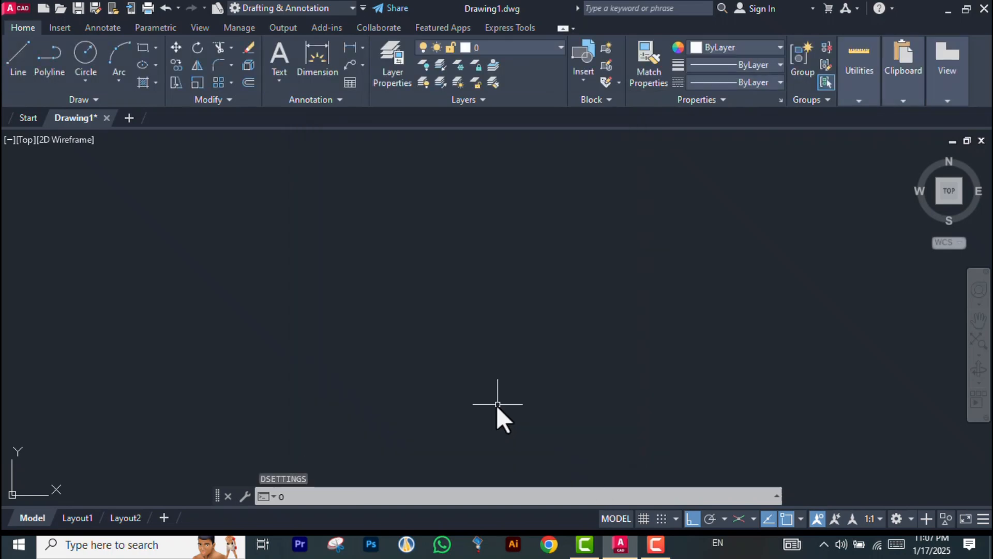
type("os")
key("Return")
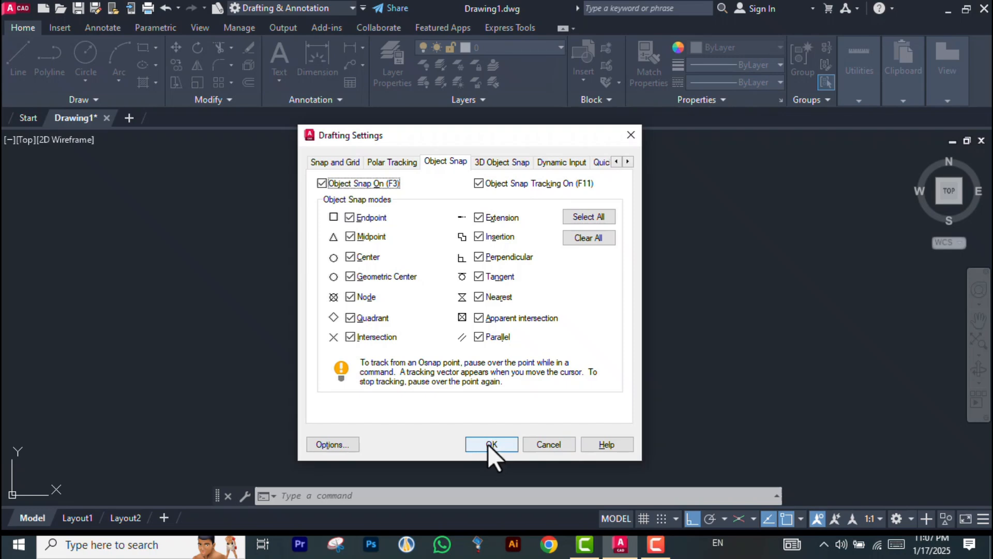
left_click(322, 183)
left_click(322, 183)
left_click(486, 444)
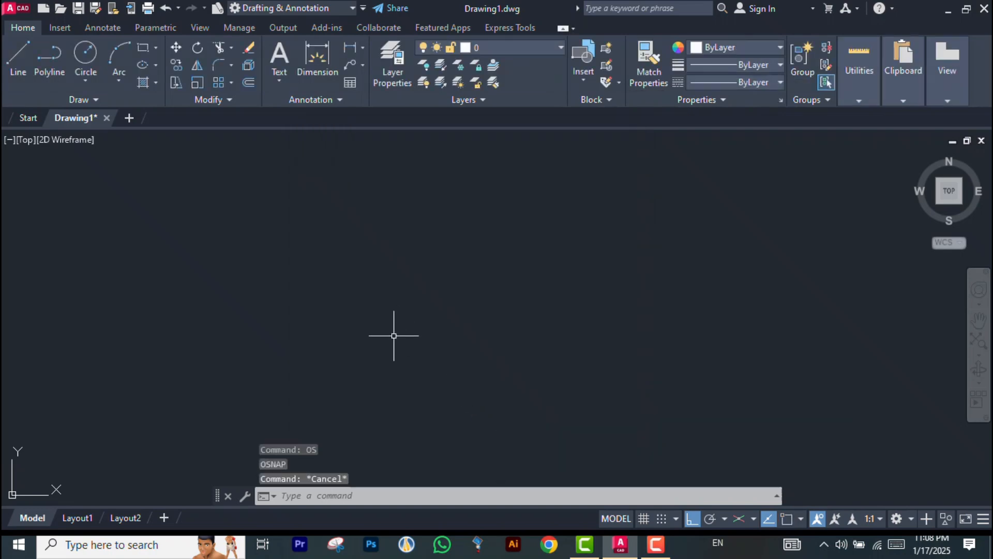
key("Escape")
Draw a horizontal line across the upper part of the drawing area
type("L")
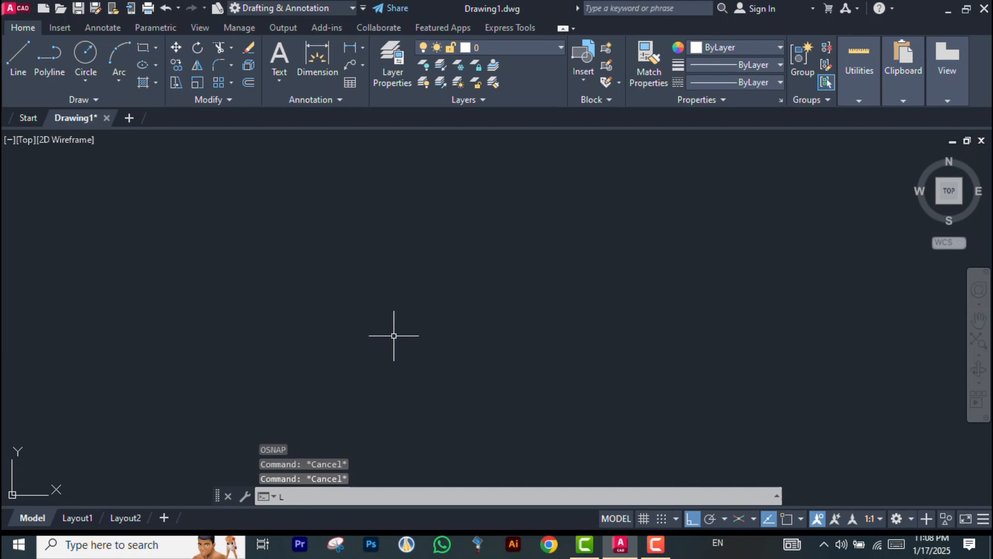
key("Return")
left_click(143, 255)
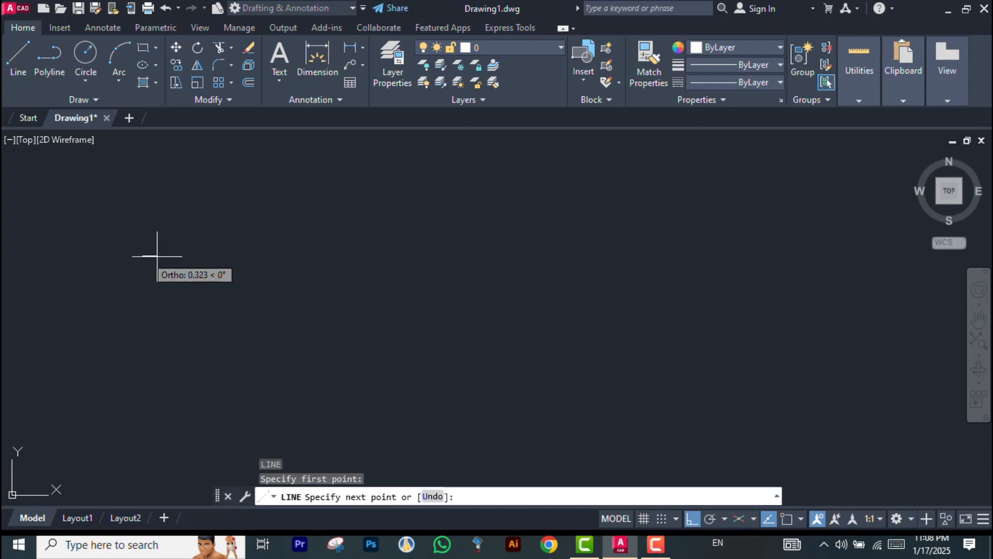
left_click(571, 270)
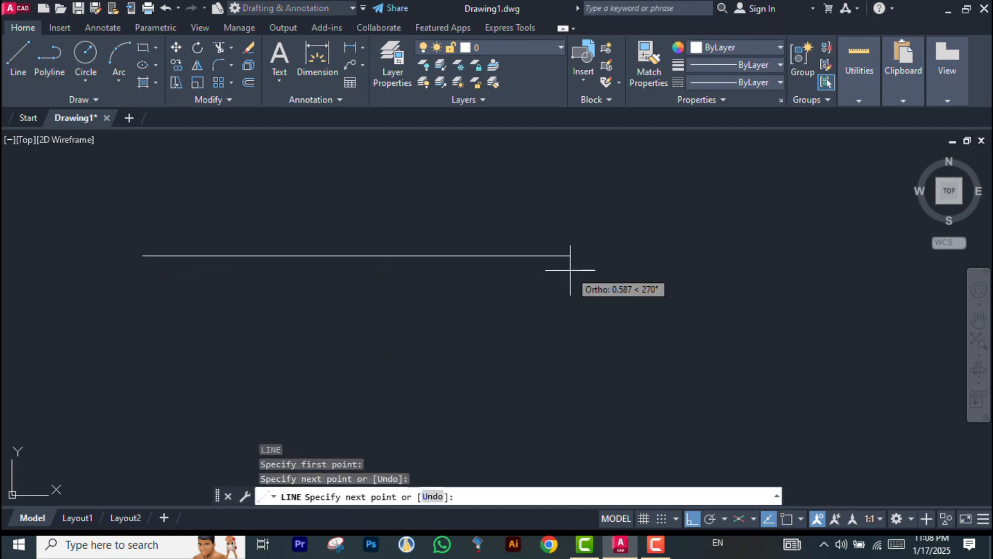
key("Return")
left_click(374, 256)
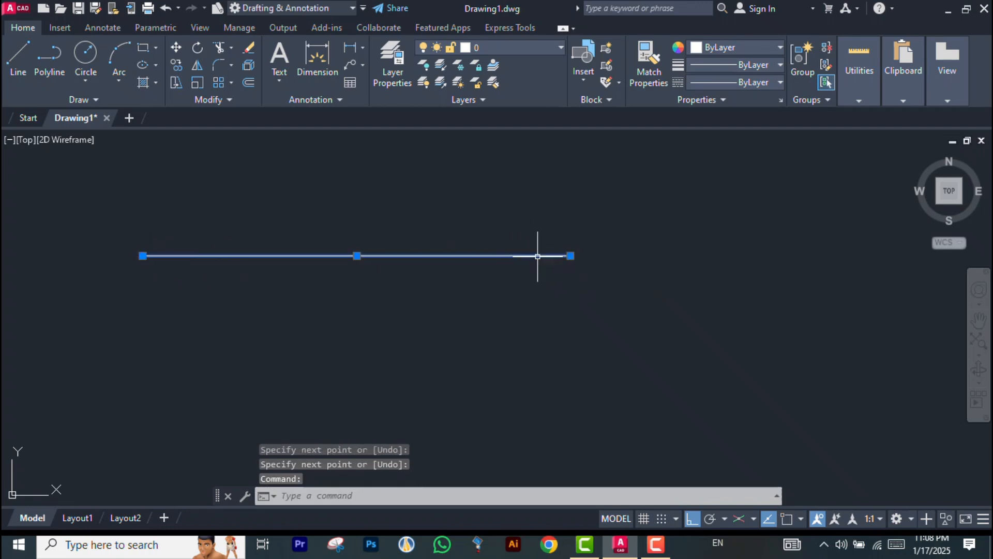
key("Return")
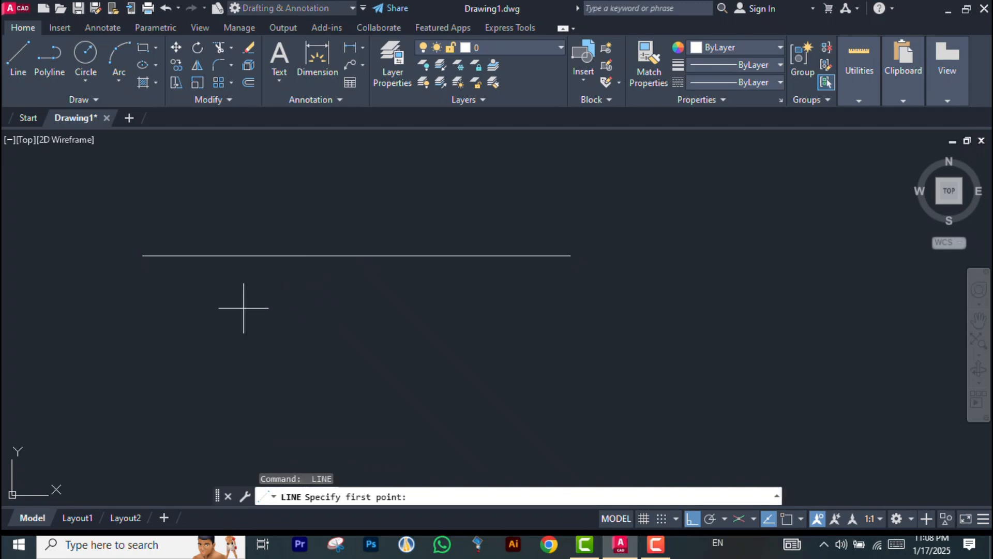
left_click(244, 308)
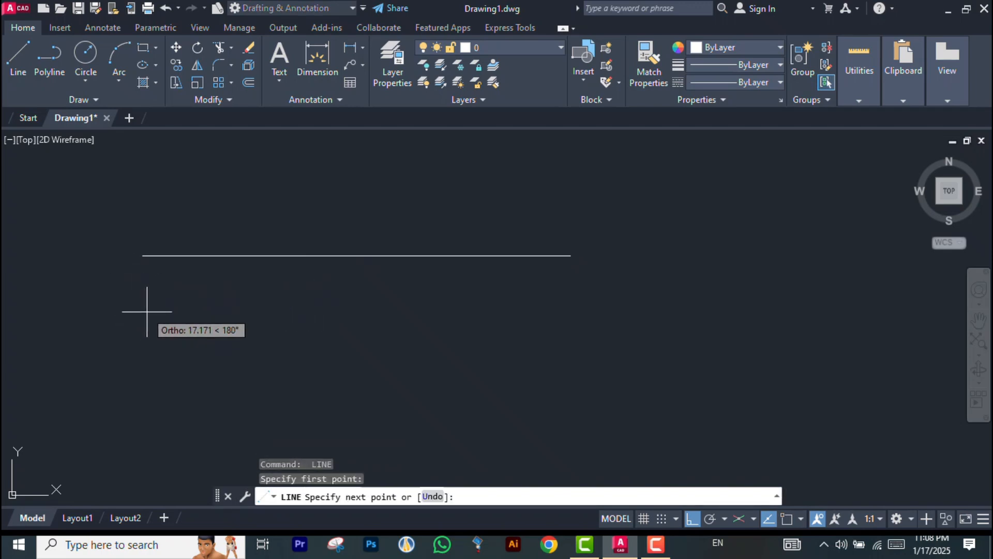
key("Escape")
Draw a second horizontal line below the first, about the same length
key("Return")
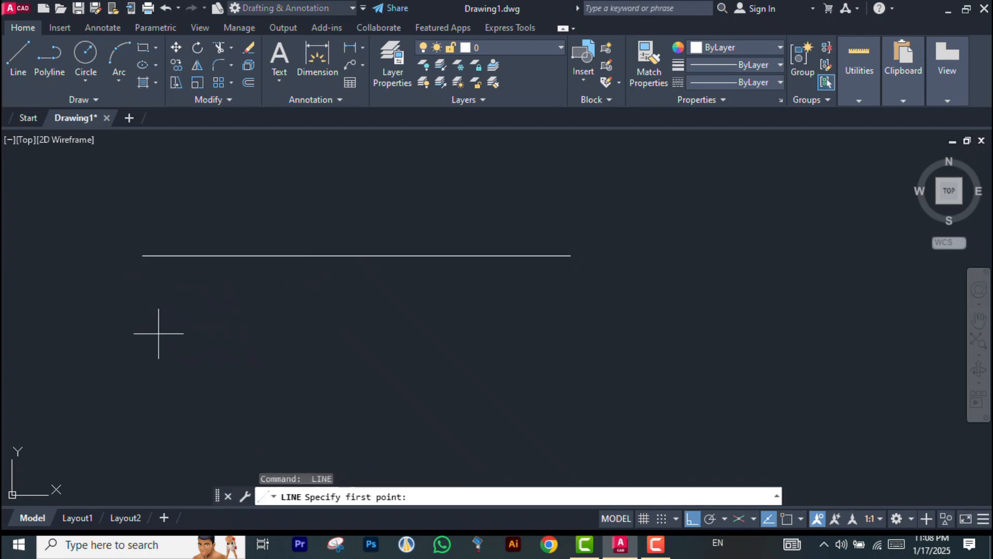
left_click(156, 333)
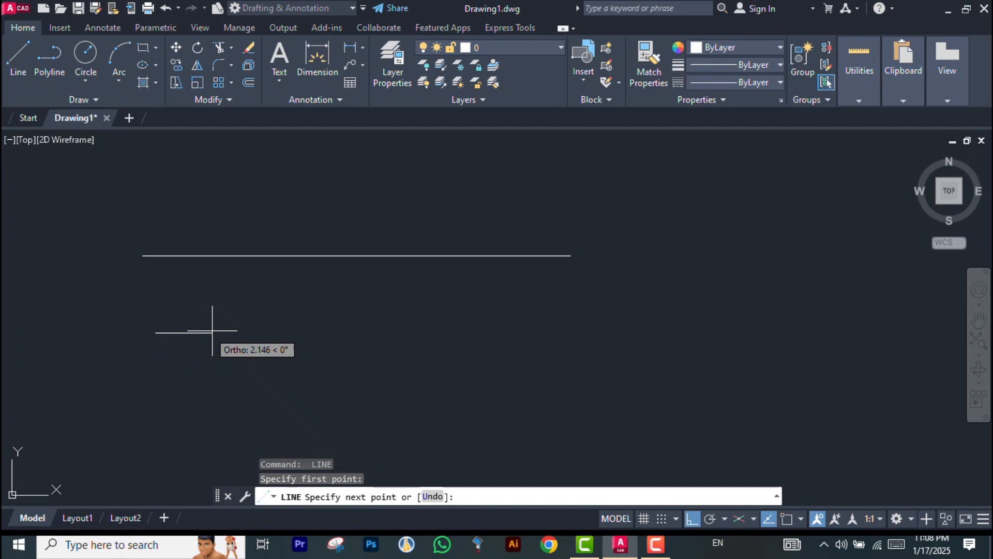
left_click(574, 334)
key("Return")
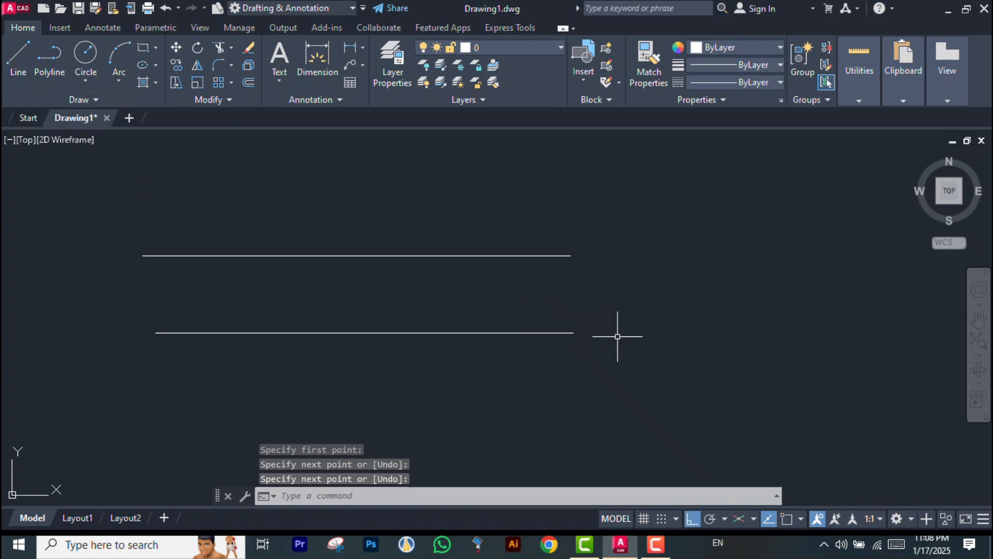
Start a new line and turn object snap on
left_click(15, 58)
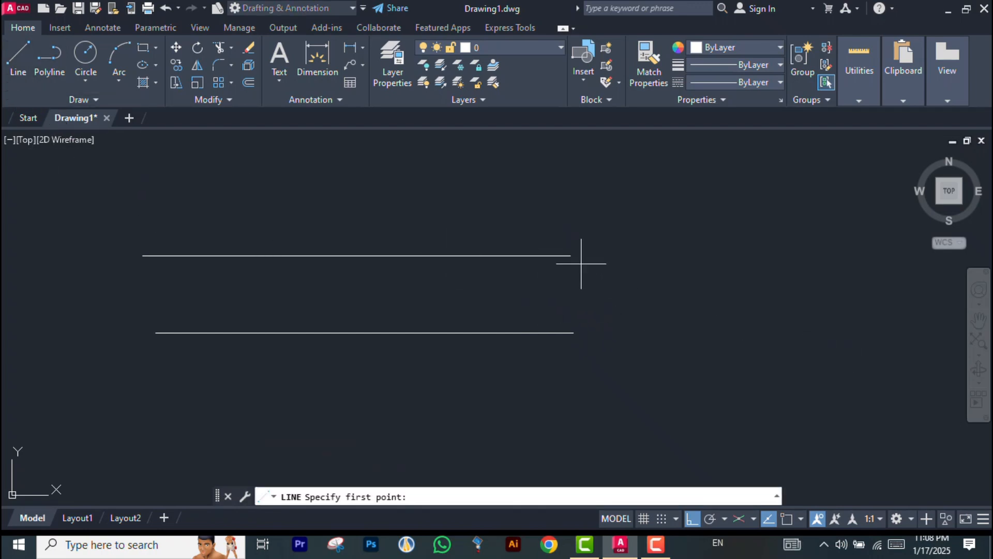
scroll(571, 255, "up", 2)
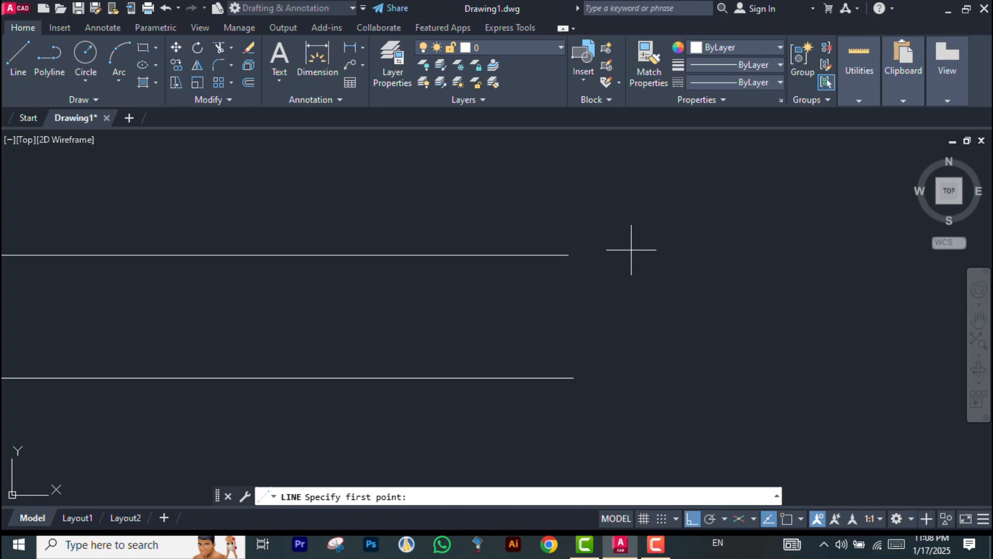
scroll(631, 284, "down", 3)
scroll(632, 287, "up", 2)
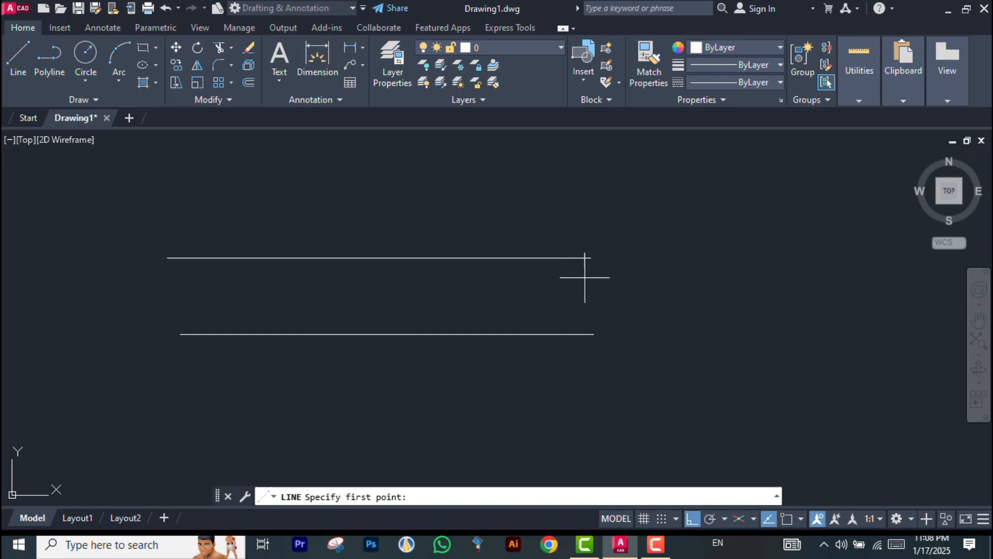
key("F3")
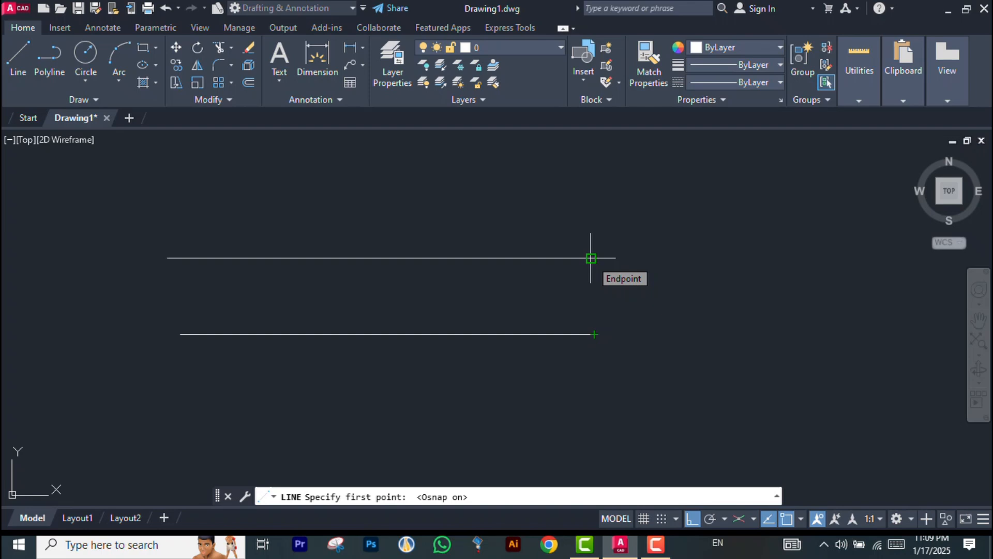
type("0")
type("P")
key("Return")
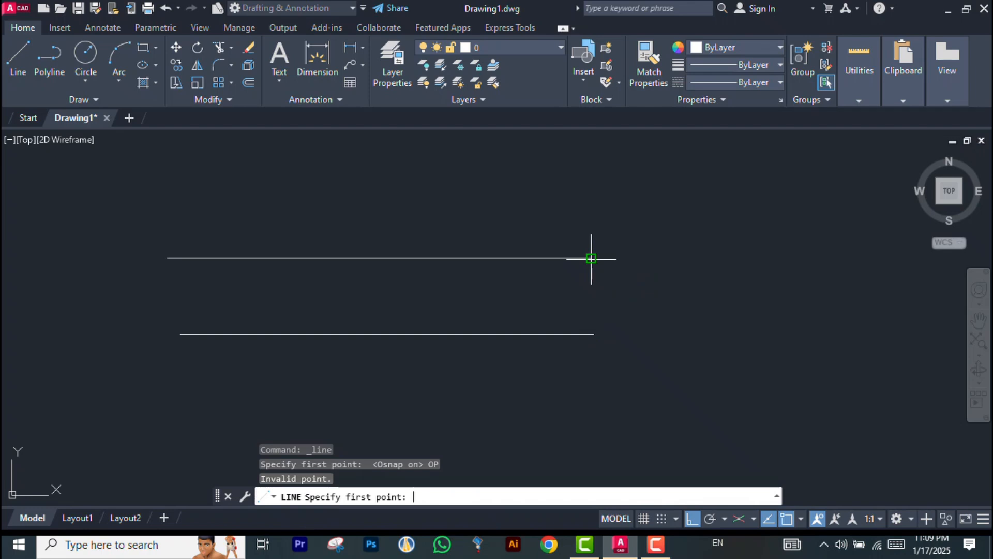
key("Escape")
key("Escape")
key("Escape")
key("Escape")
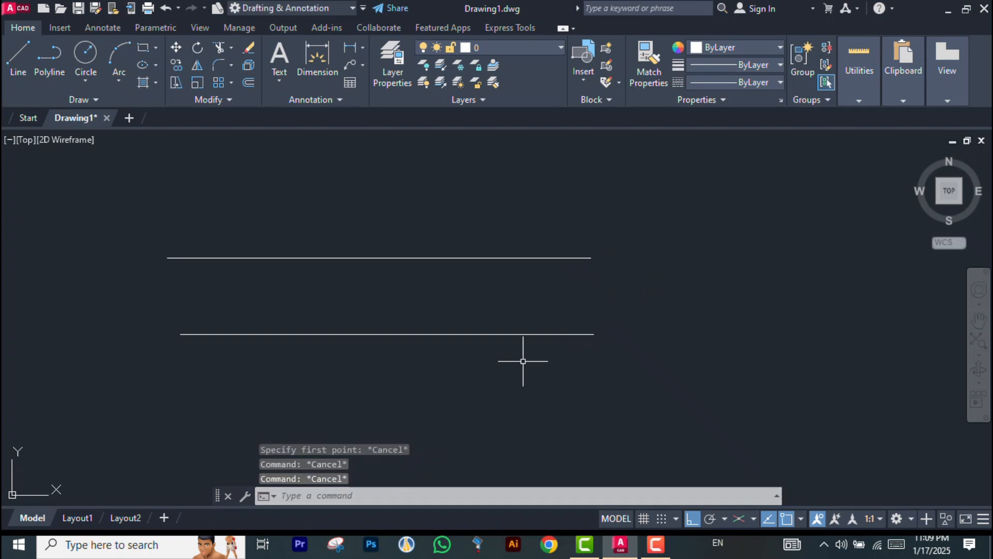
Increase the AutoSnap marker size slightly in the drafting options
type("OP")
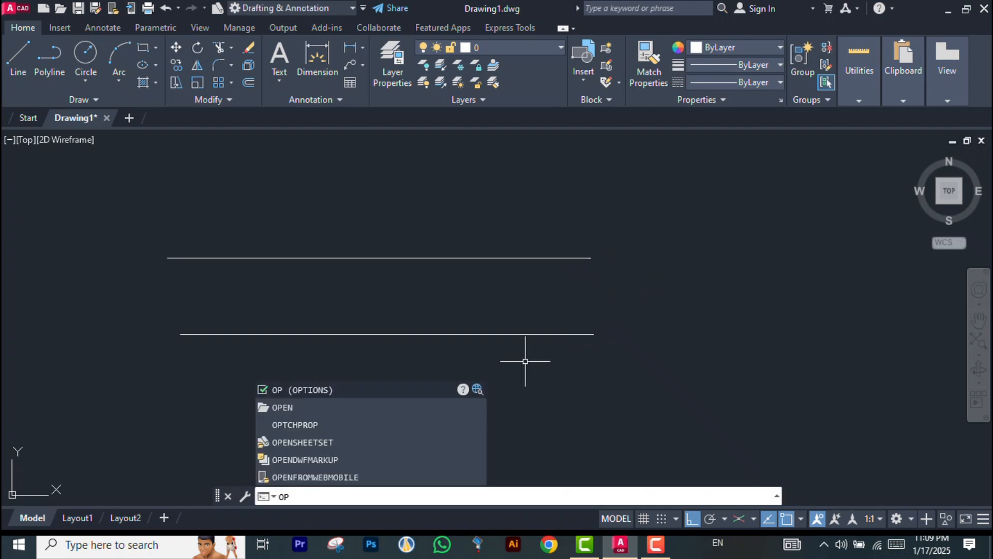
key("Return")
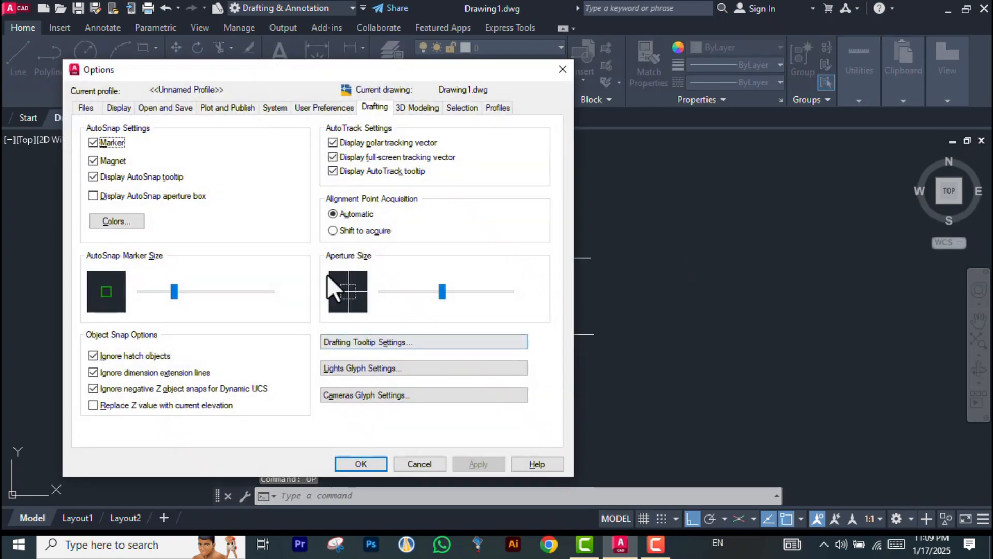
mouse_move(170, 290)
left_mouse_down()
mouse_move(199, 294)
mouse_move(136, 296)
mouse_move(182, 295)
left_mouse_up()
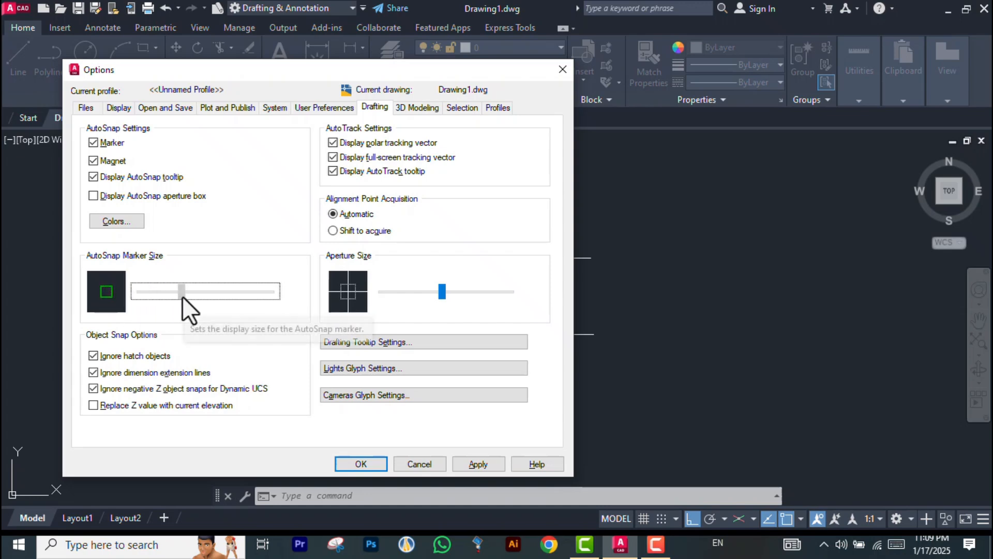
left_click(367, 463)
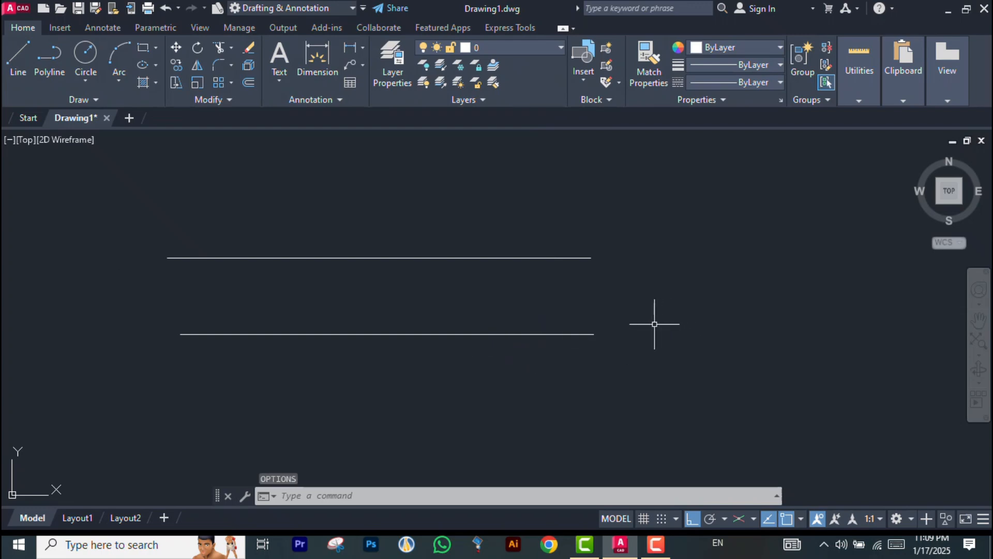
Open the drafting settings and turn off the Endpoint object snap mode
key("Return")
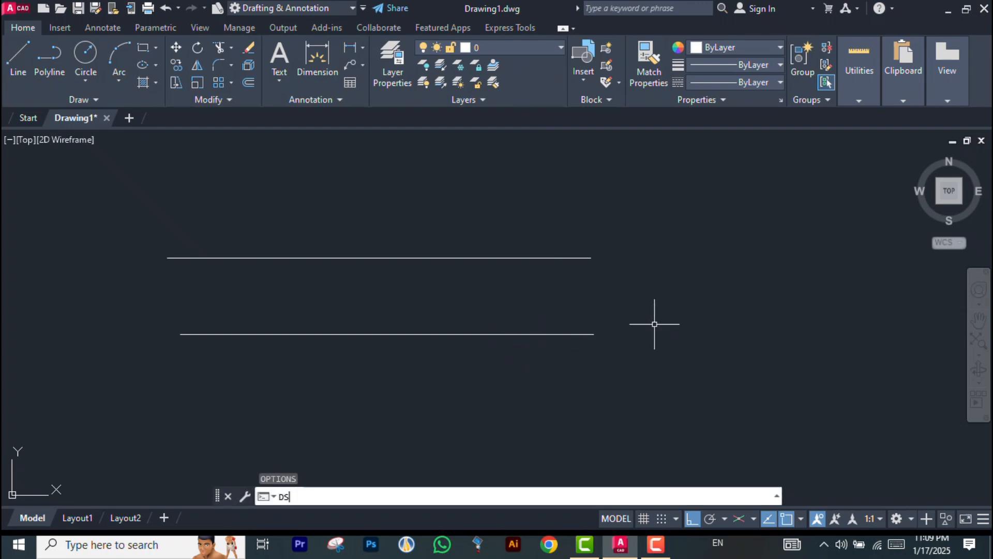
key("Return")
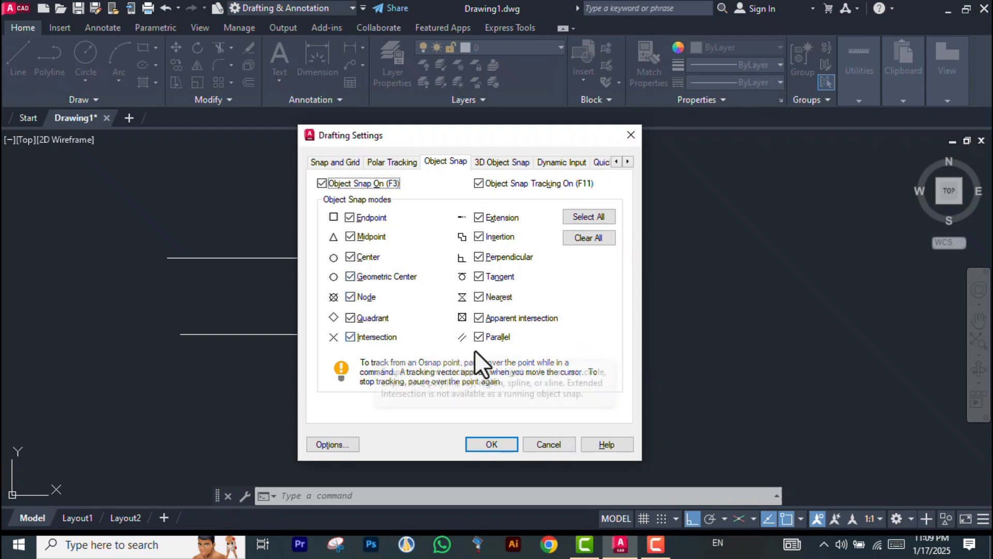
left_click(348, 216)
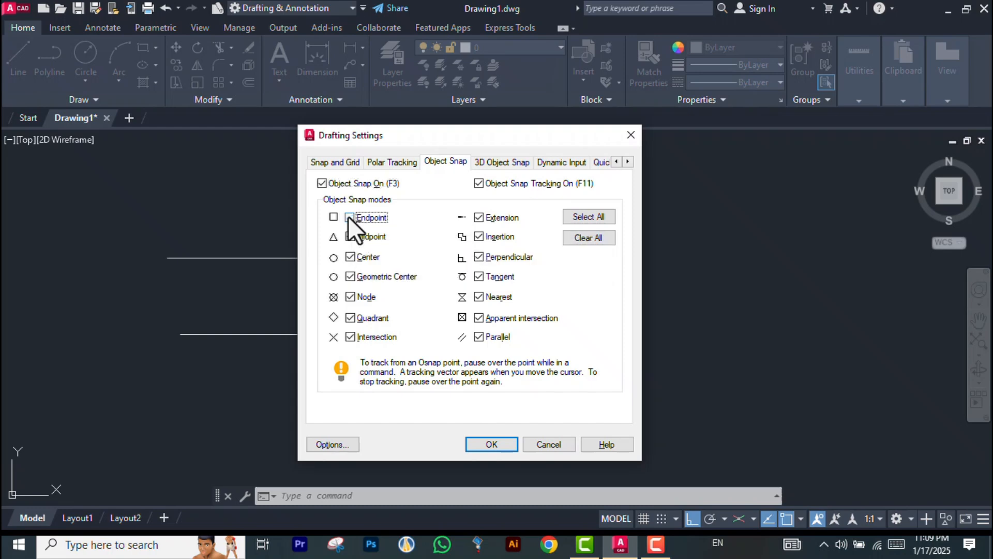
left_click(491, 444)
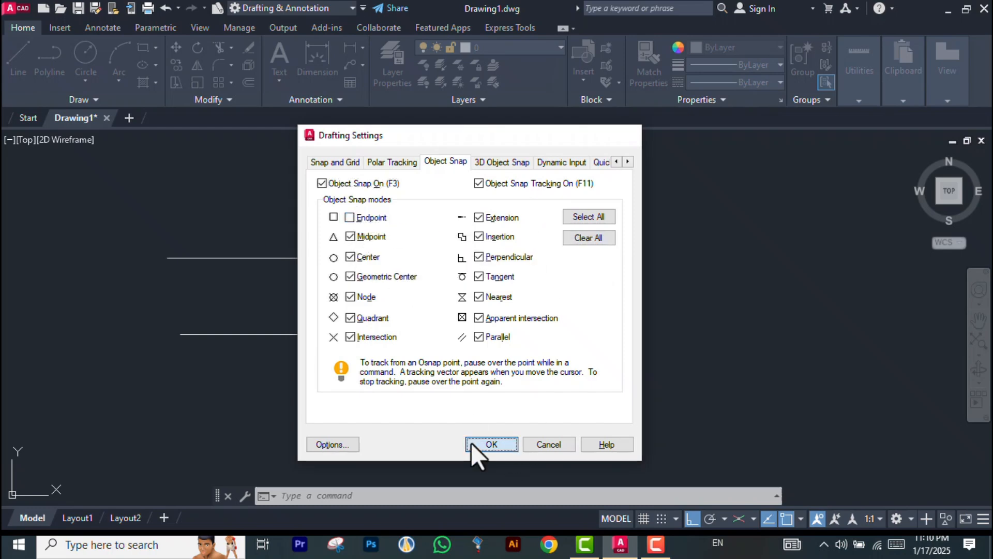
Start a line from the upper line's midpoint to test the snap, turn ortho off, and cancel the line
left_click(13, 71)
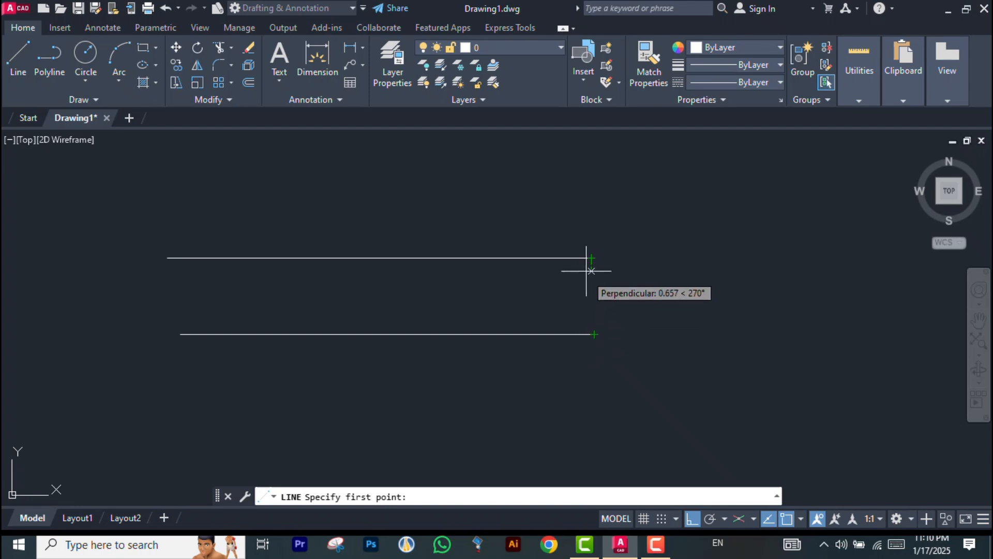
left_click(379, 257)
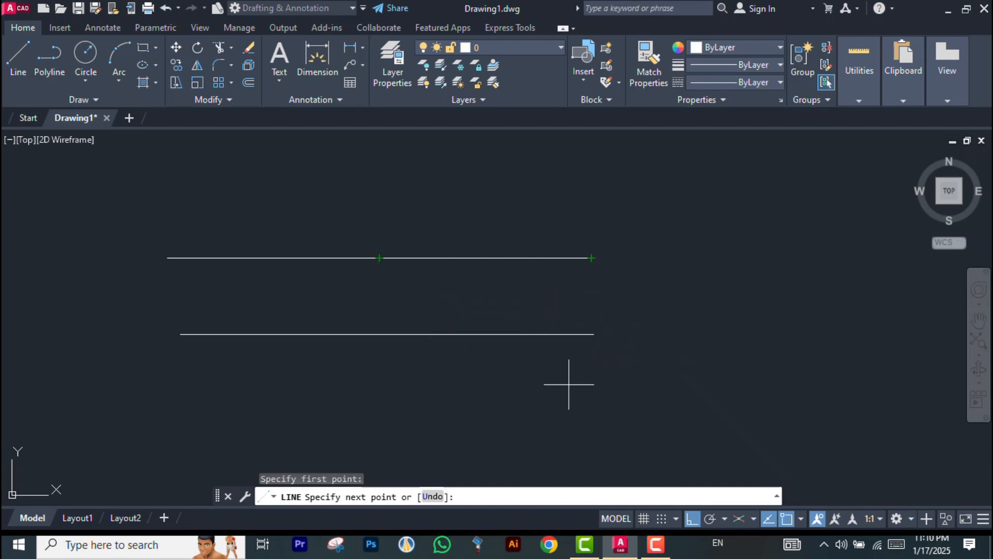
left_click(691, 519)
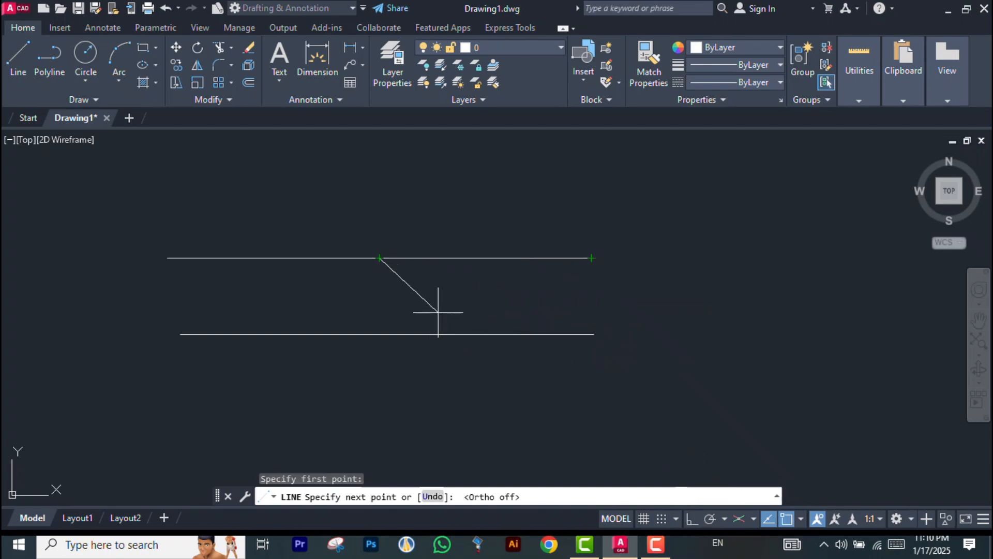
key("Escape")
key("Escape")
key("Escape")
key("Escape")
Clear all object snap modes and enable only Midpoint in the drafting settings
type("DS")
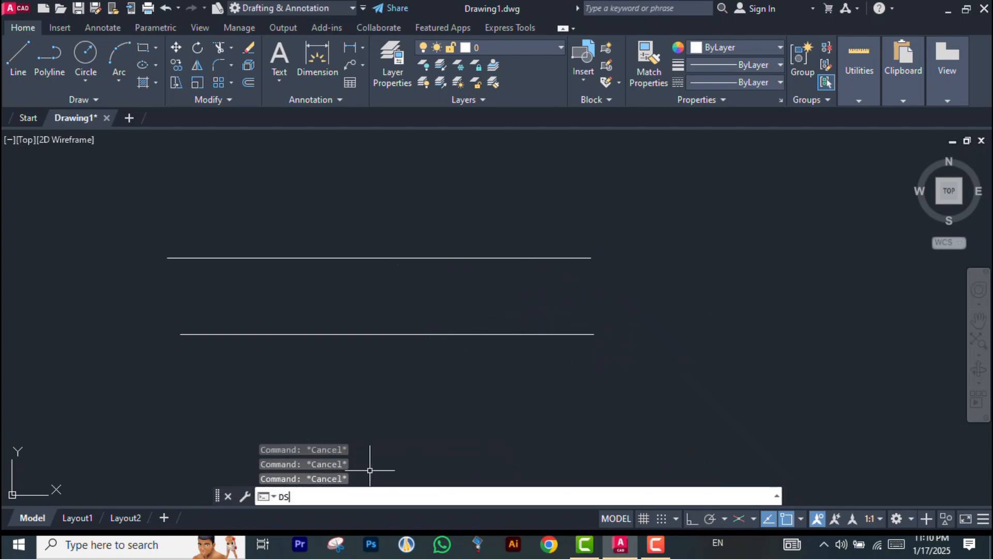
key("Return")
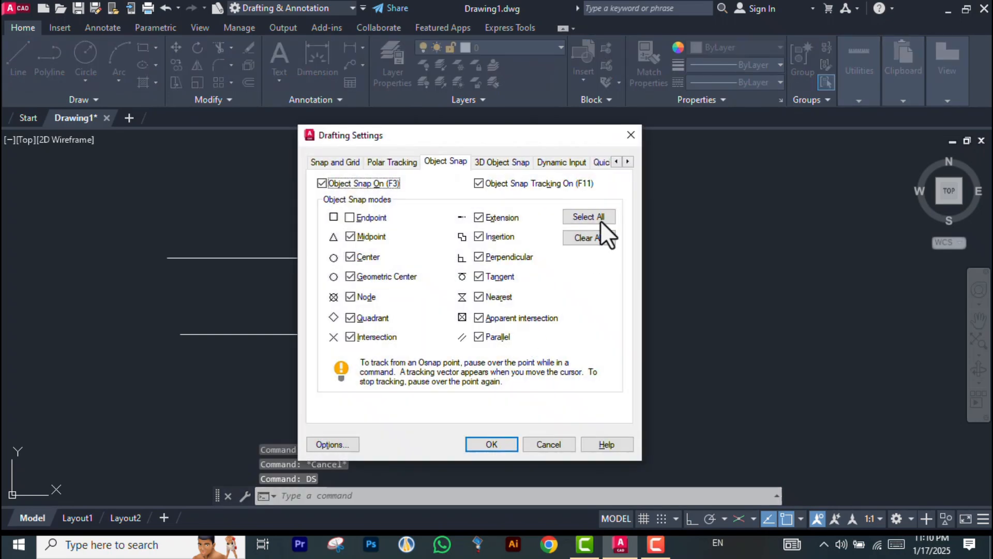
left_click(594, 237)
left_click(350, 236)
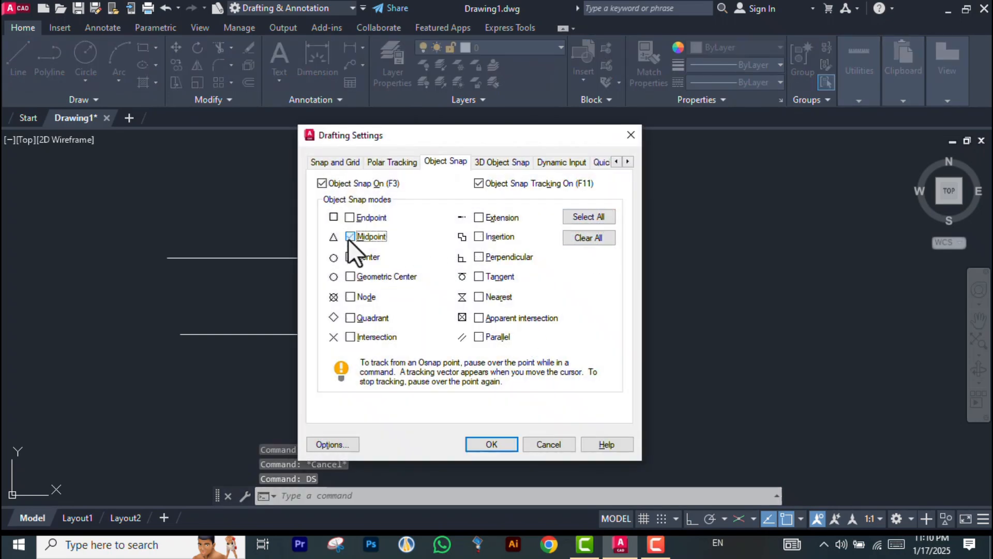
left_click(492, 440)
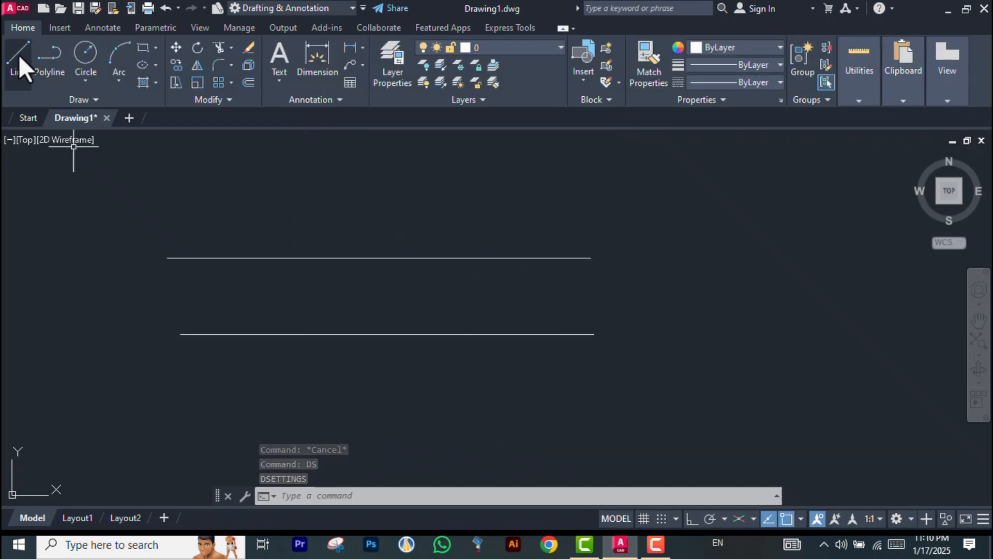
Start a line from the upper line's midpoint toward the lower line's midpoint, then cancel it
left_click(19, 54)
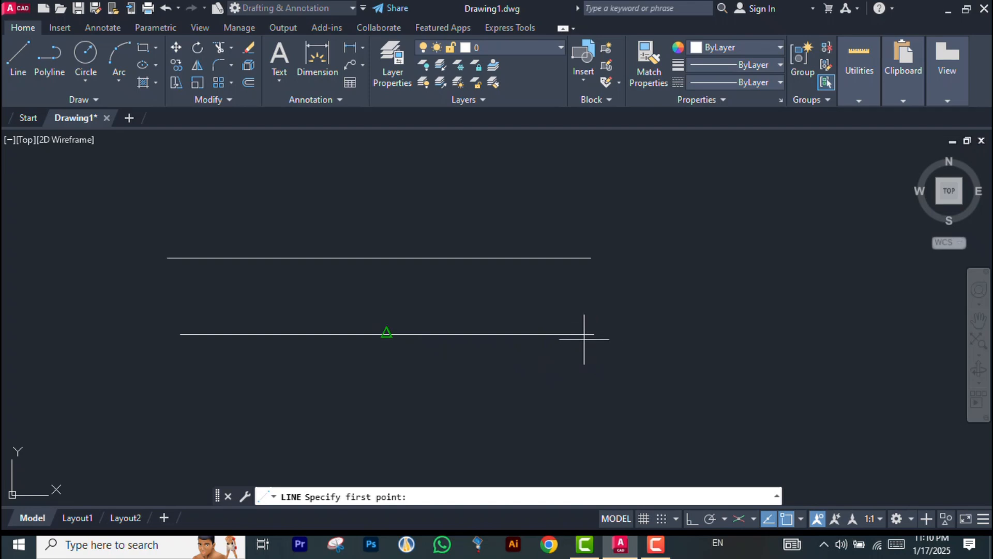
left_click(379, 257)
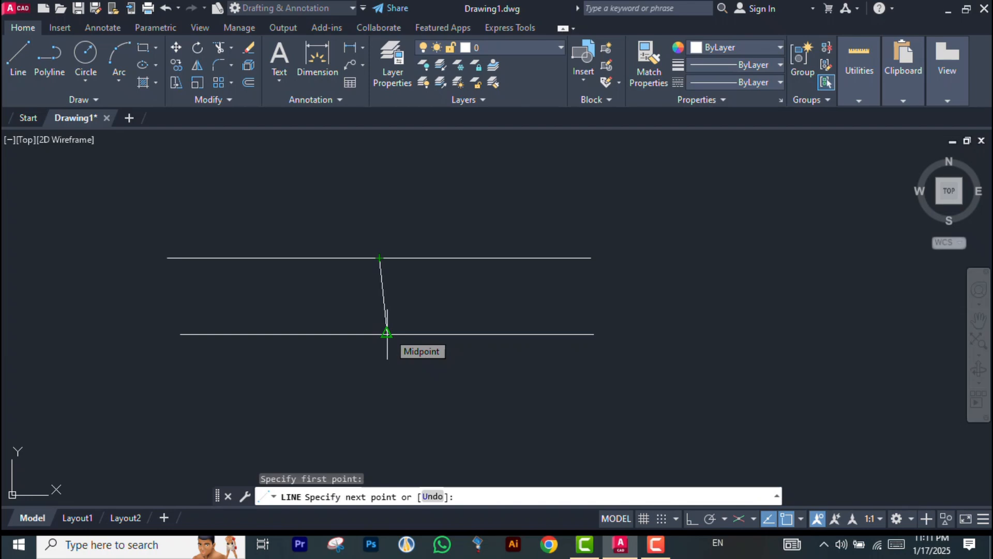
key("Escape")
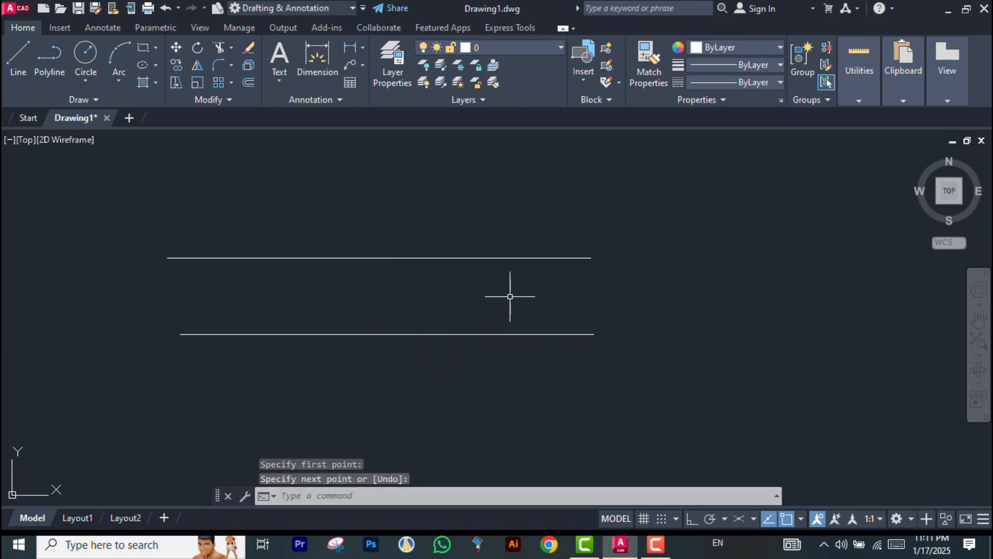
key("Return")
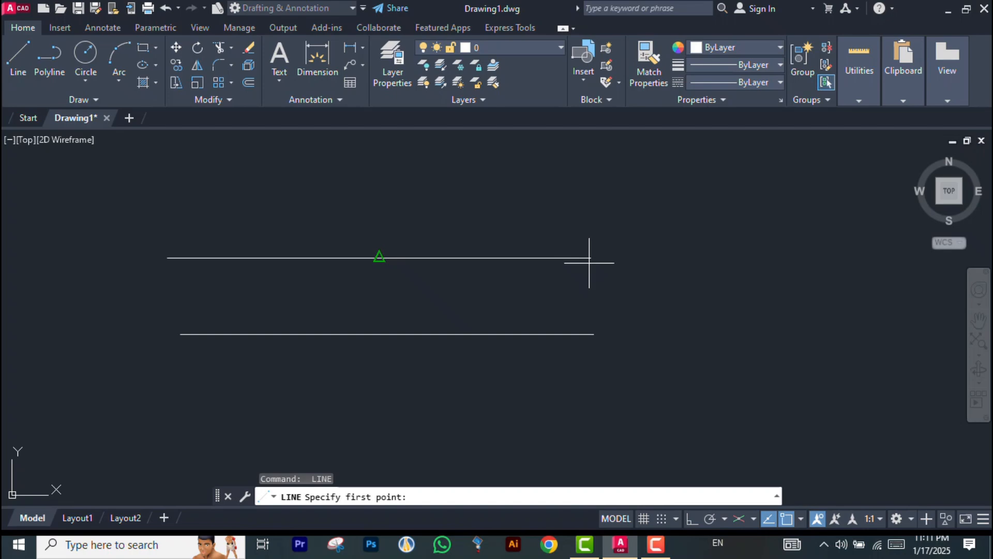
key("Escape")
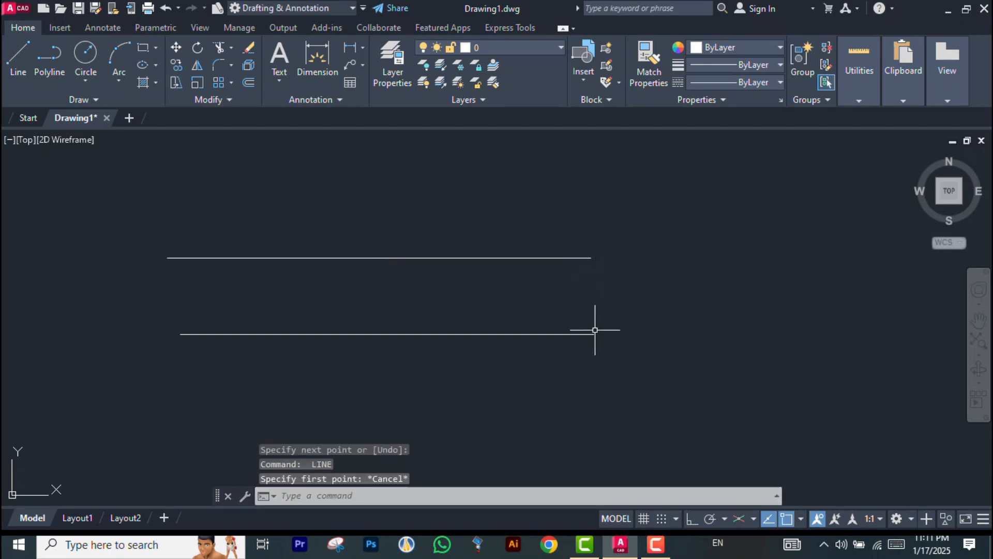
Enable the Endpoint object snap mode alongside Midpoint in the drafting settings
type("DS")
key("Return")
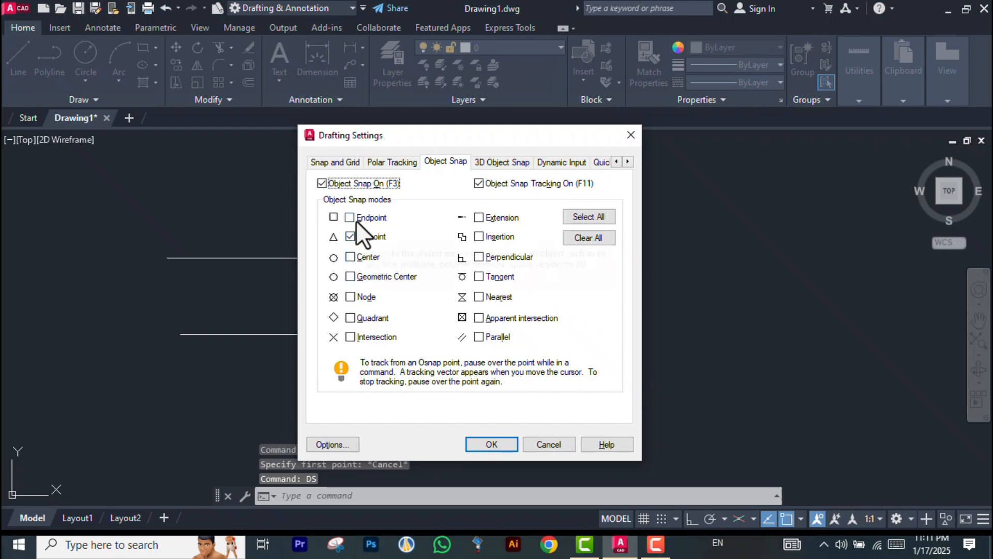
left_click(356, 219)
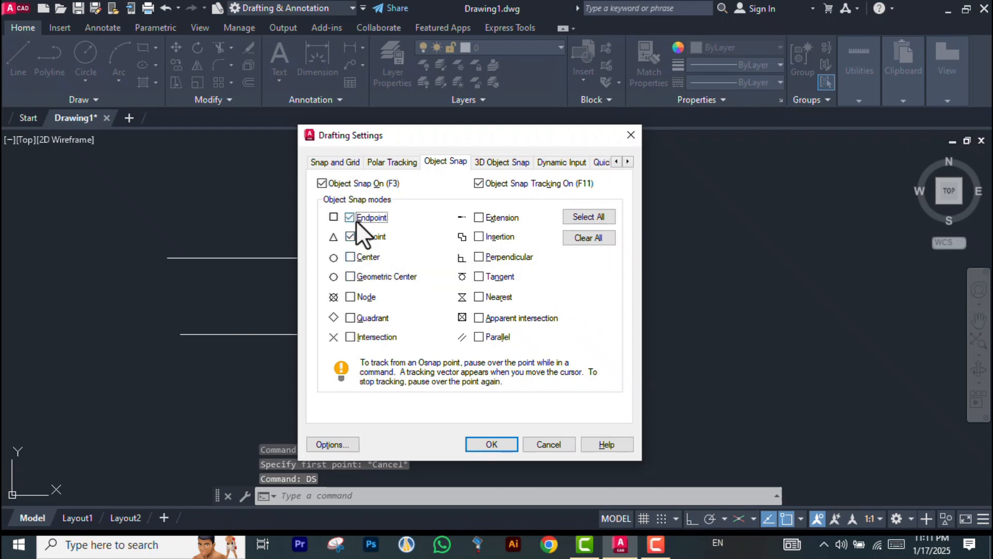
left_click(492, 444)
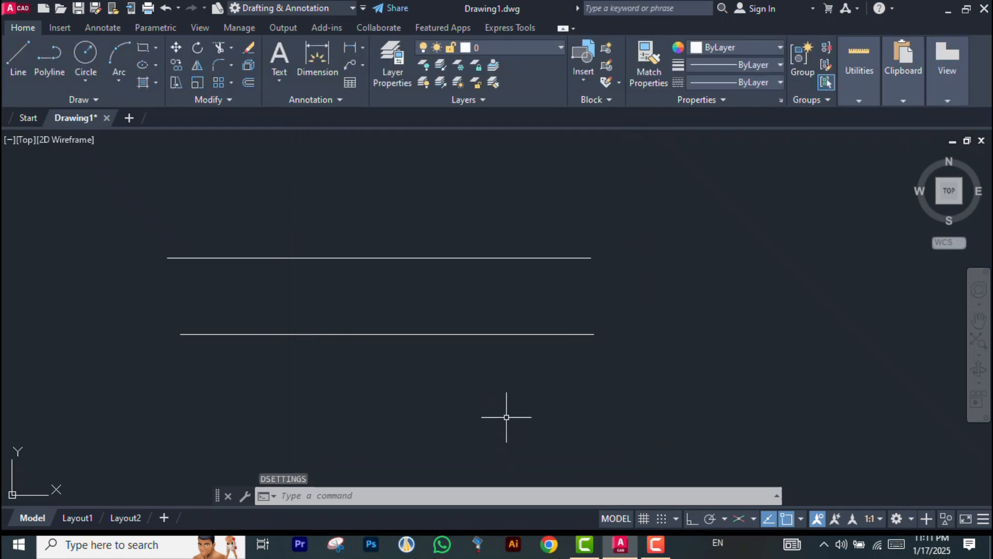
Select all object snap modes in the drafting settings and apply them
type("DS")
key("Return")
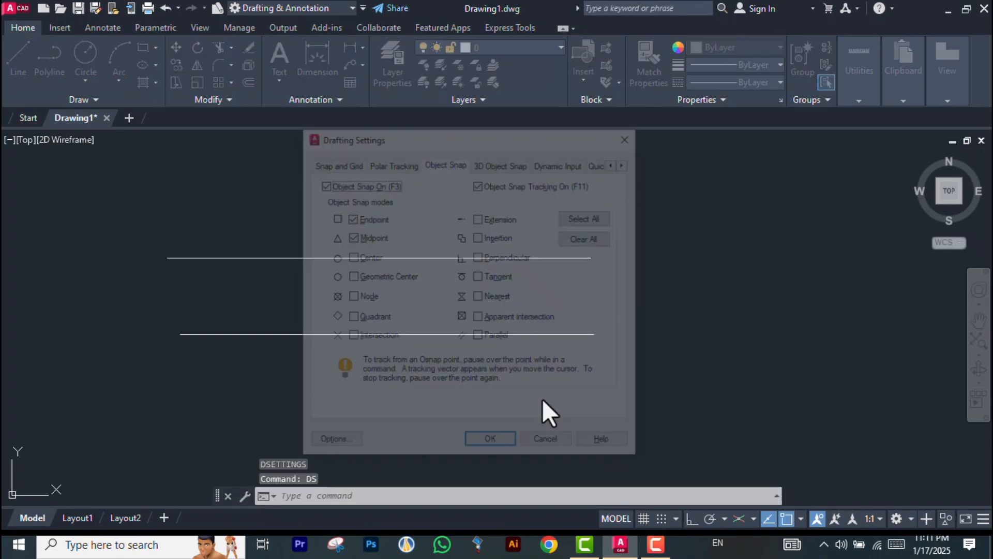
left_click(584, 217)
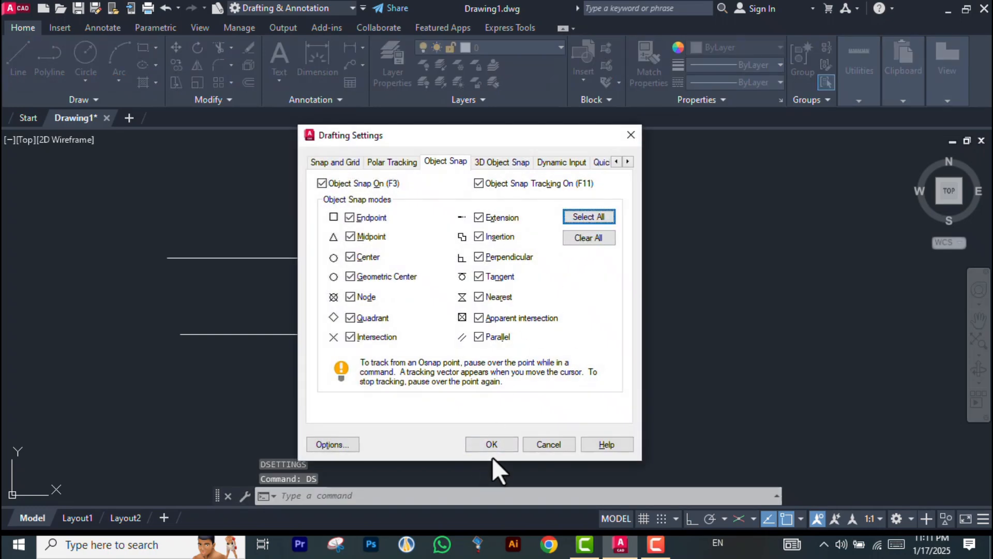
left_click(492, 445)
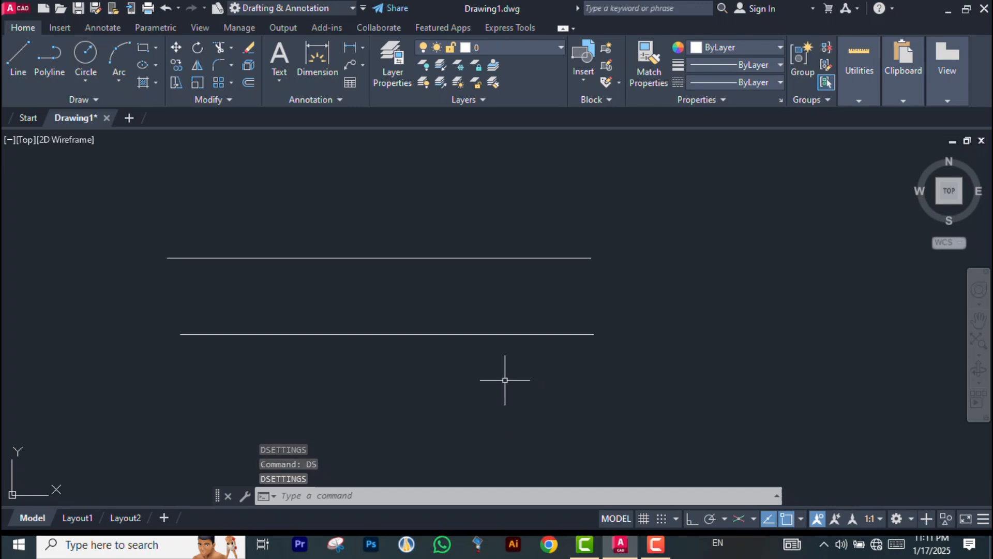
Toggle object snap tracking off and back on in the drafting settings
type("ds")
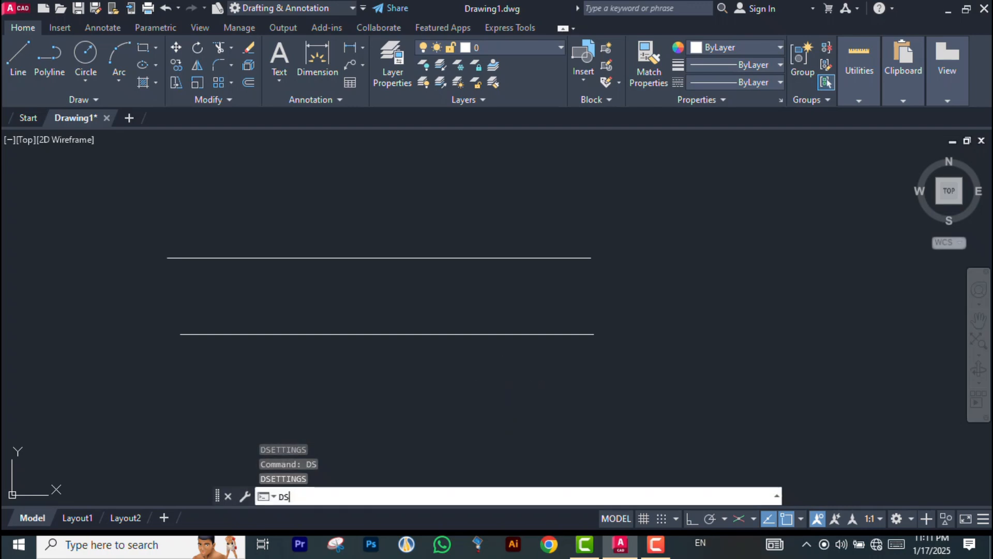
key("Return")
left_click(545, 180)
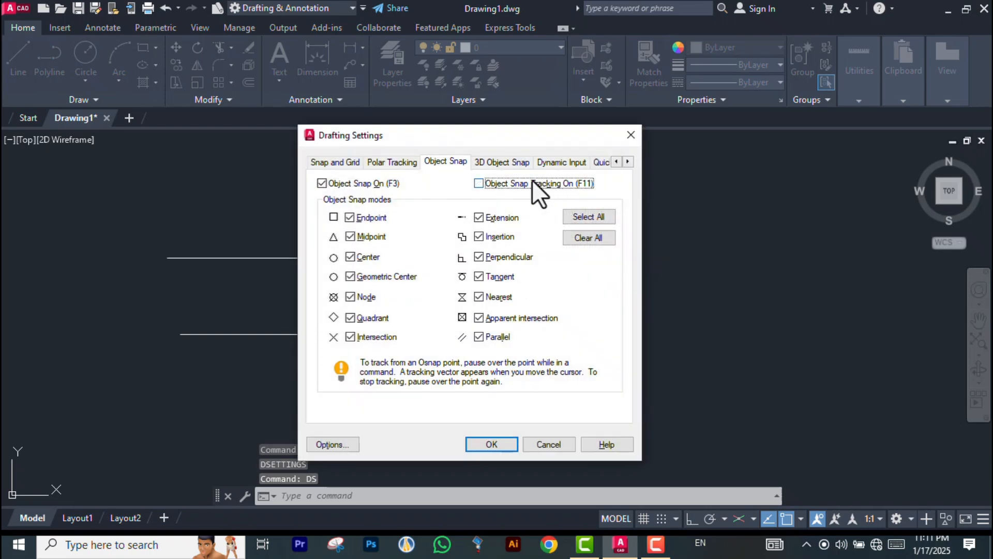
left_click(515, 182)
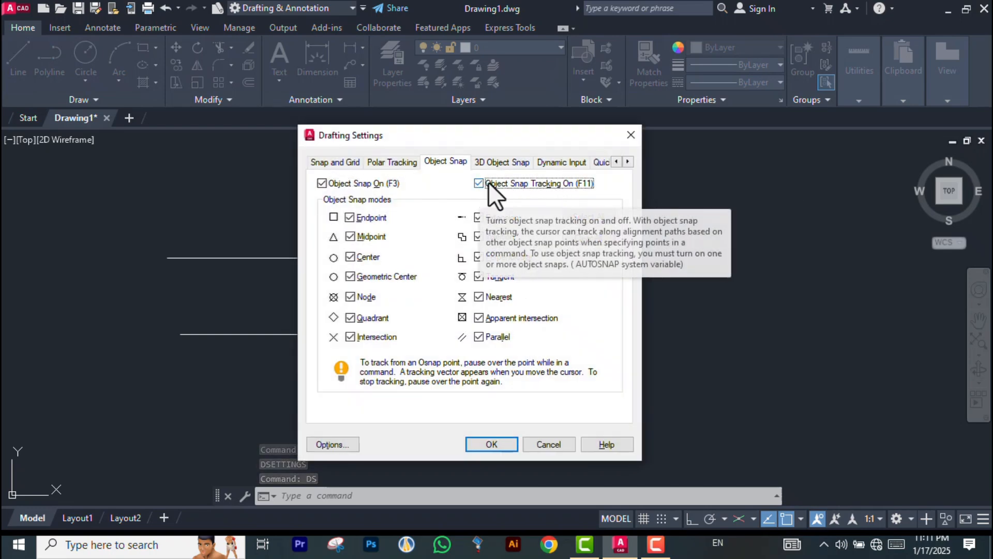
left_click(491, 444)
Draw a vertical line joining the right endpoints of the upper and lower horizontal lines
left_click(15, 62)
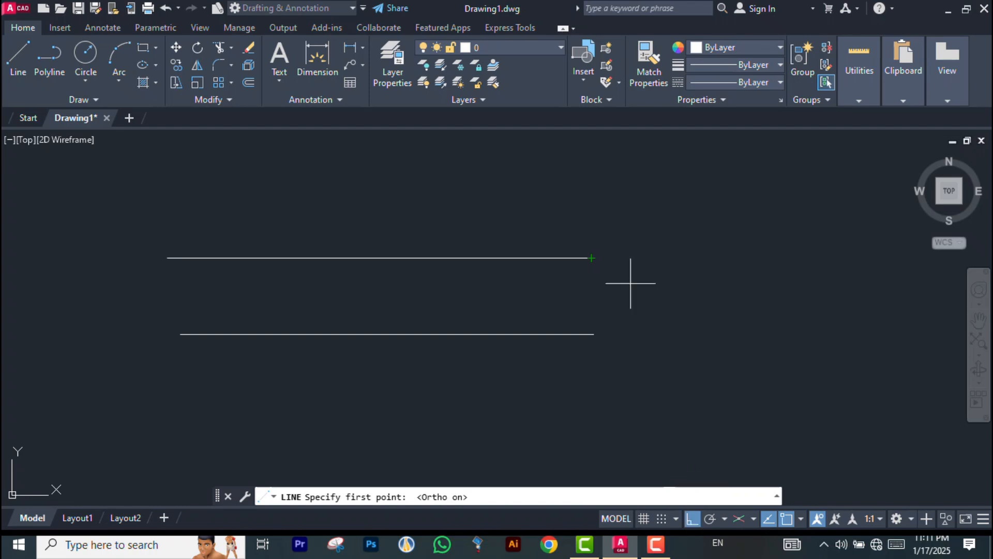
left_click(590, 258)
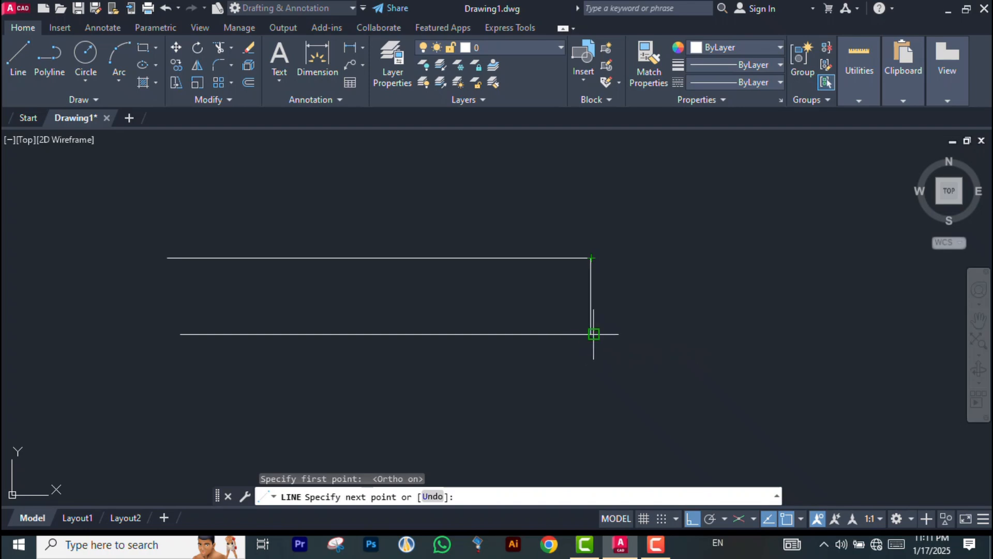
scroll(594, 333, "up", 4)
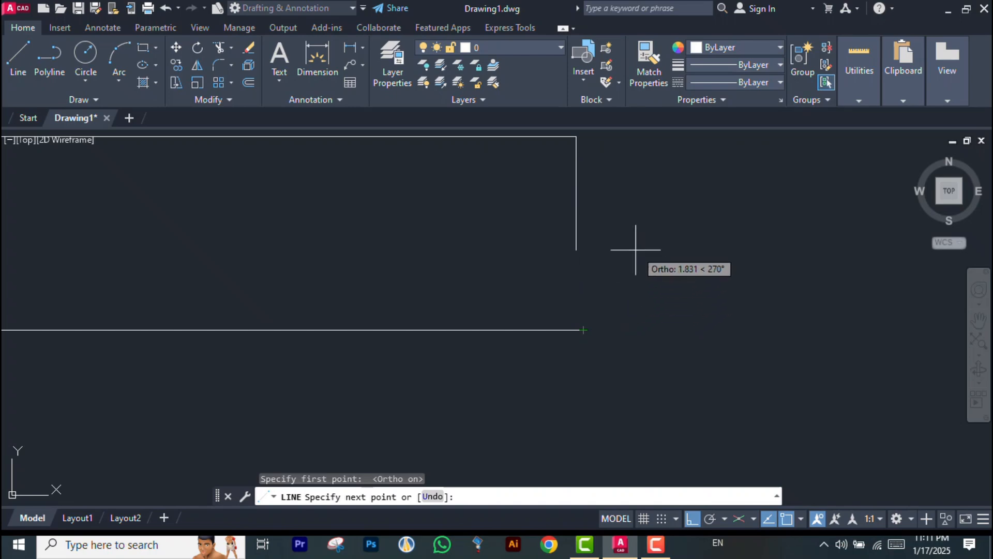
left_click(692, 519)
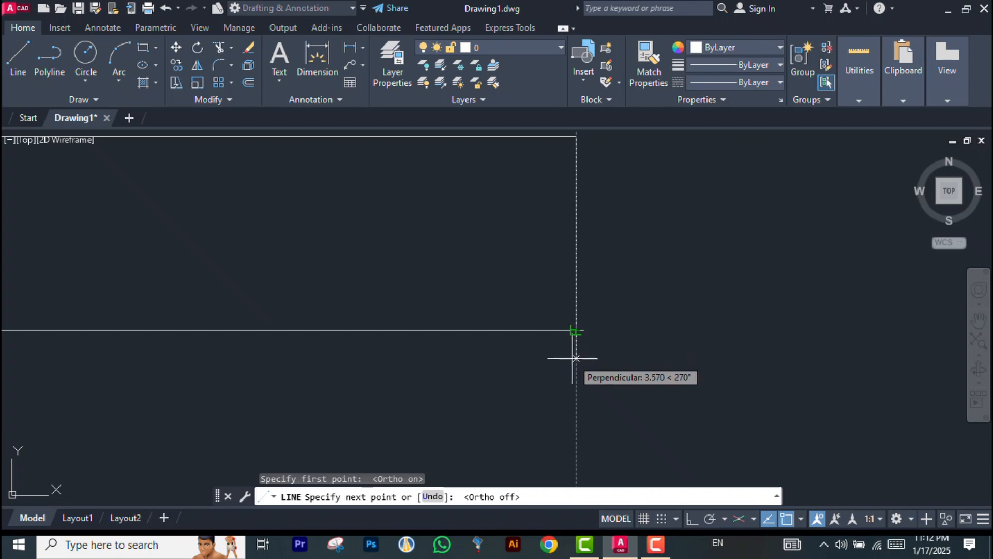
scroll(574, 358, "down", 2)
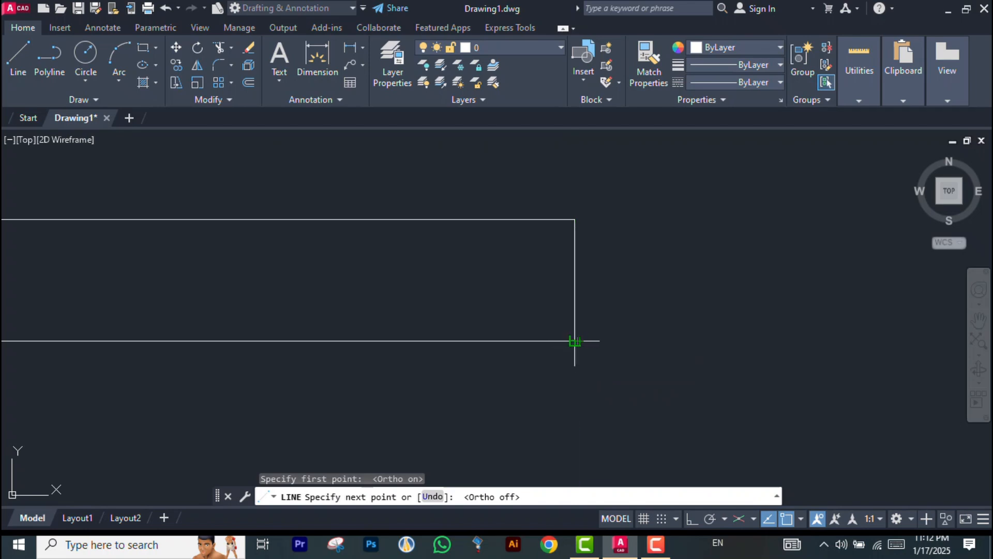
left_click(575, 341)
key("Escape")
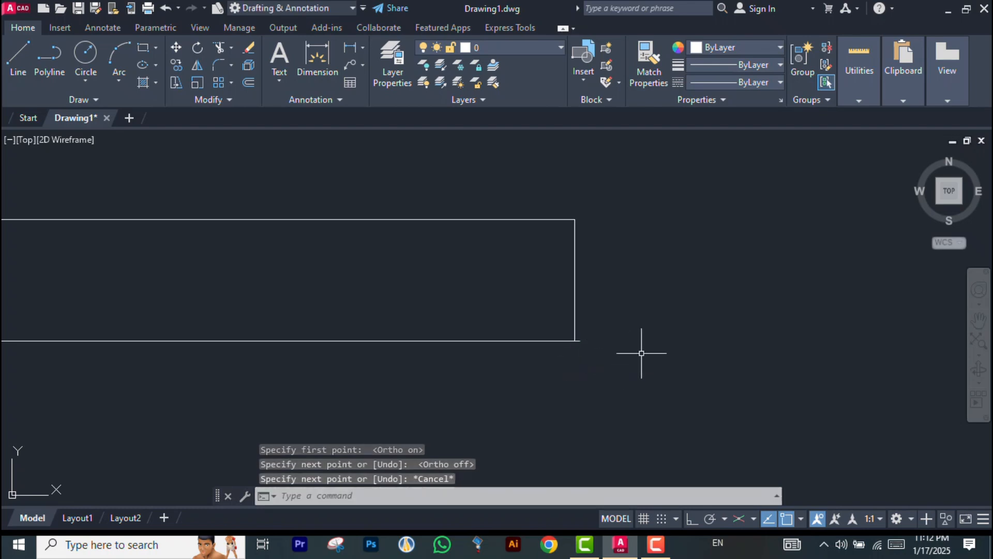
Draw a second vertical line from the lower line's right endpoint up to the upper line, with Ortho turned on
key("Return")
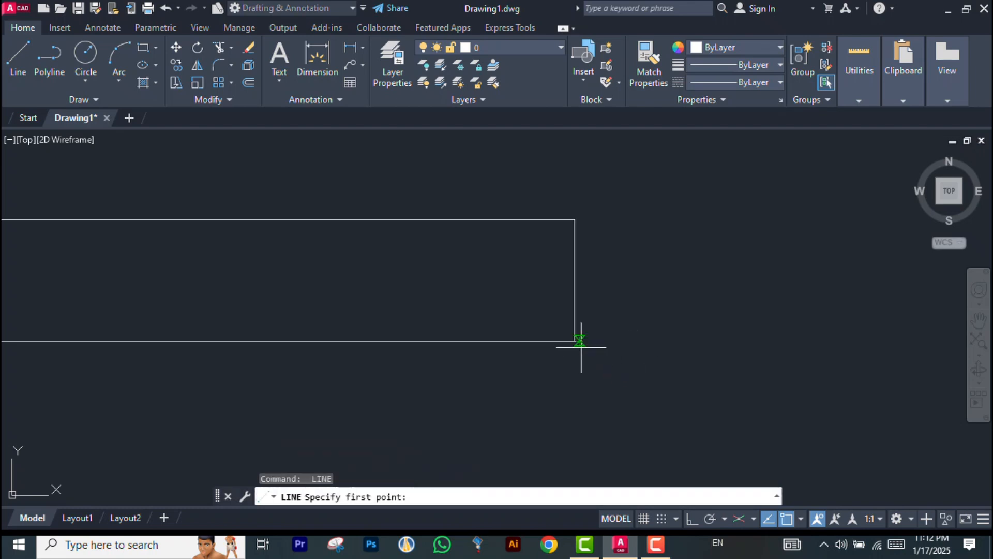
scroll(581, 347, "up", 3)
left_click(568, 327)
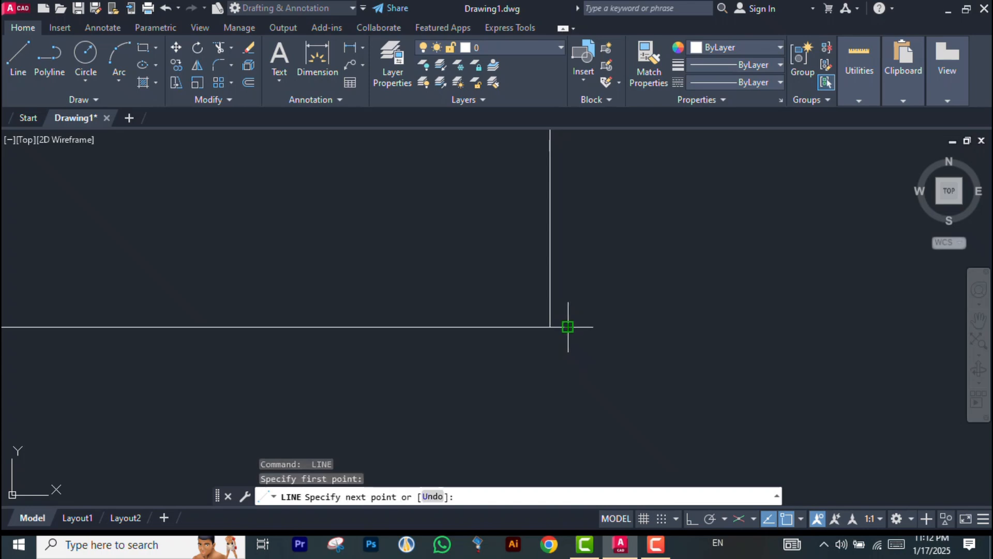
scroll(619, 389, "down", 5)
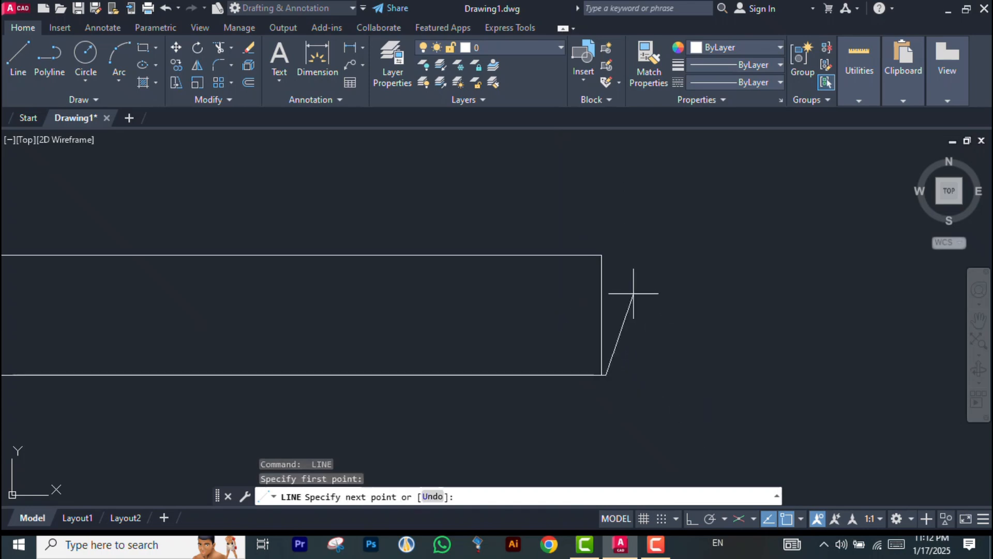
scroll(605, 257, "up", 2)
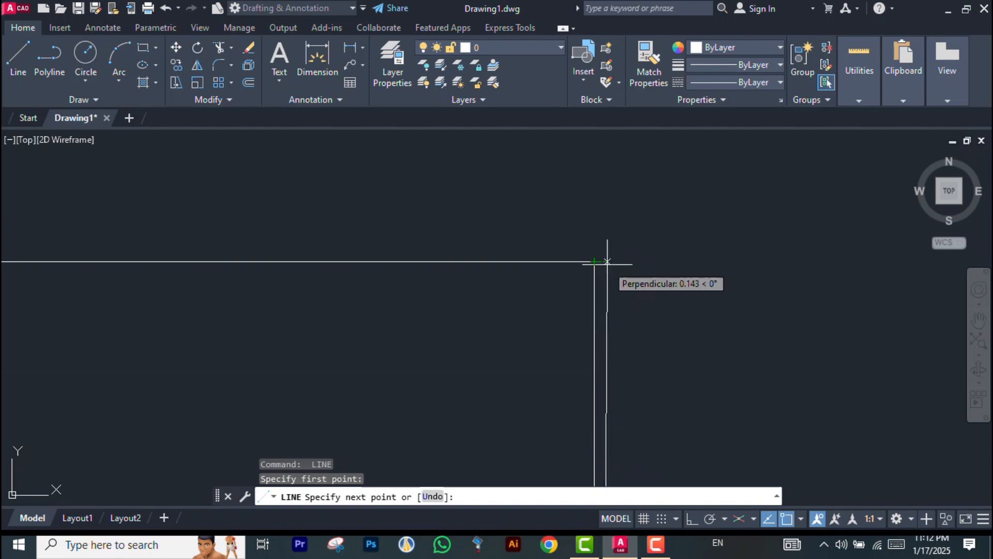
left_click(692, 519)
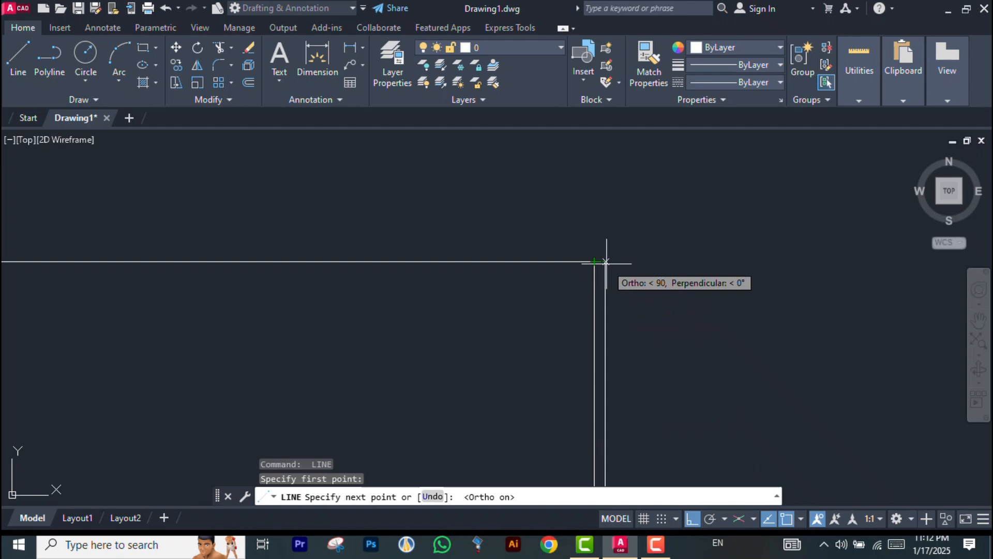
left_click(605, 262)
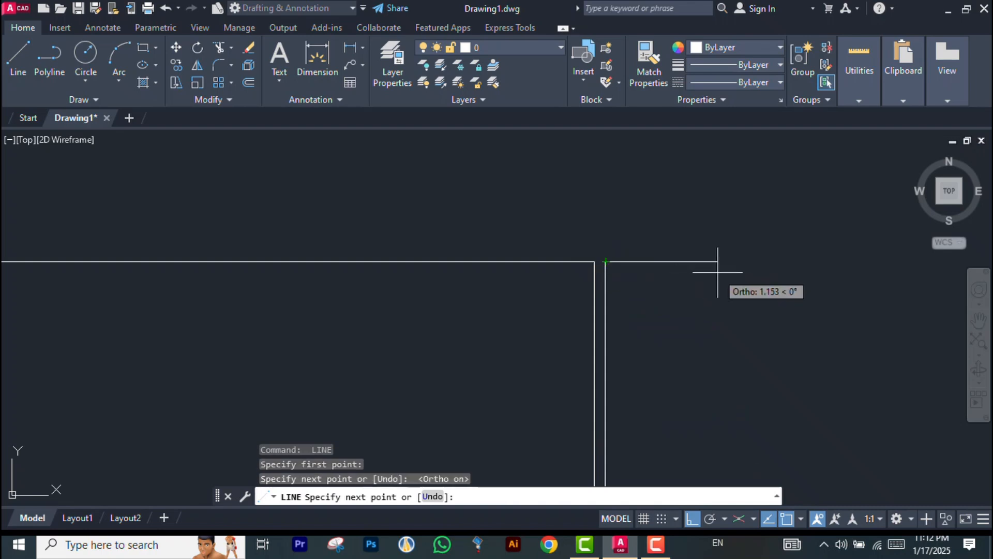
key("Return")
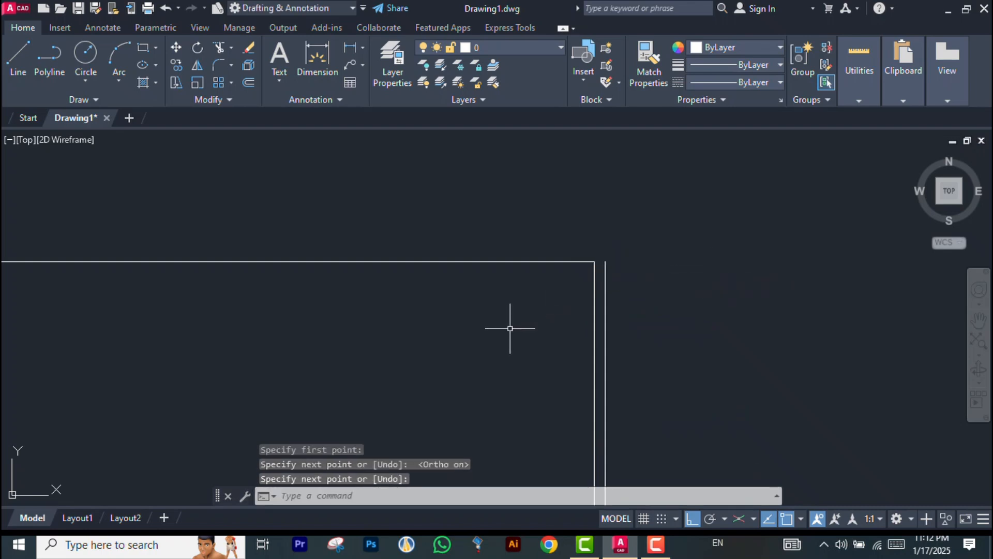
Open the drafting settings to review the object snap modes, then close them without changes
type("DS")
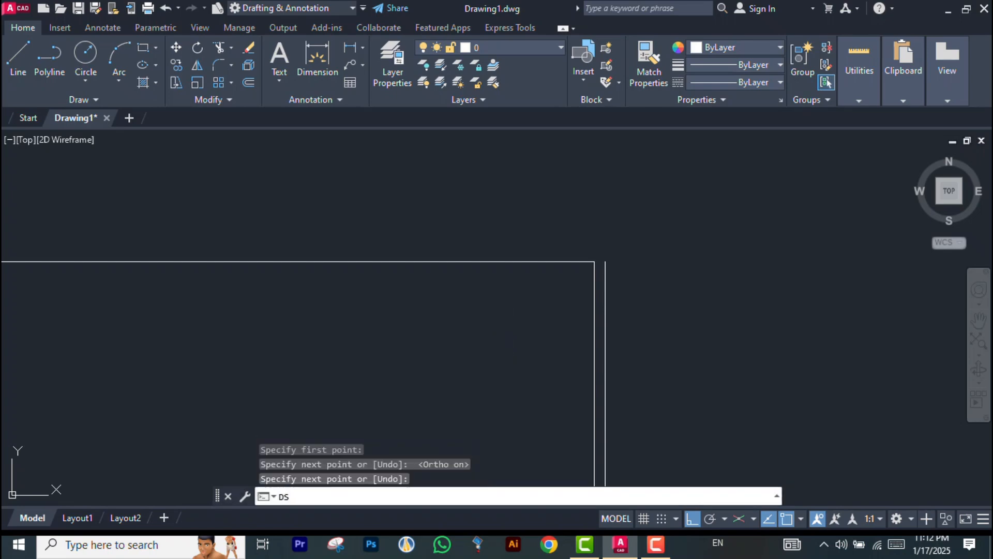
key("Return")
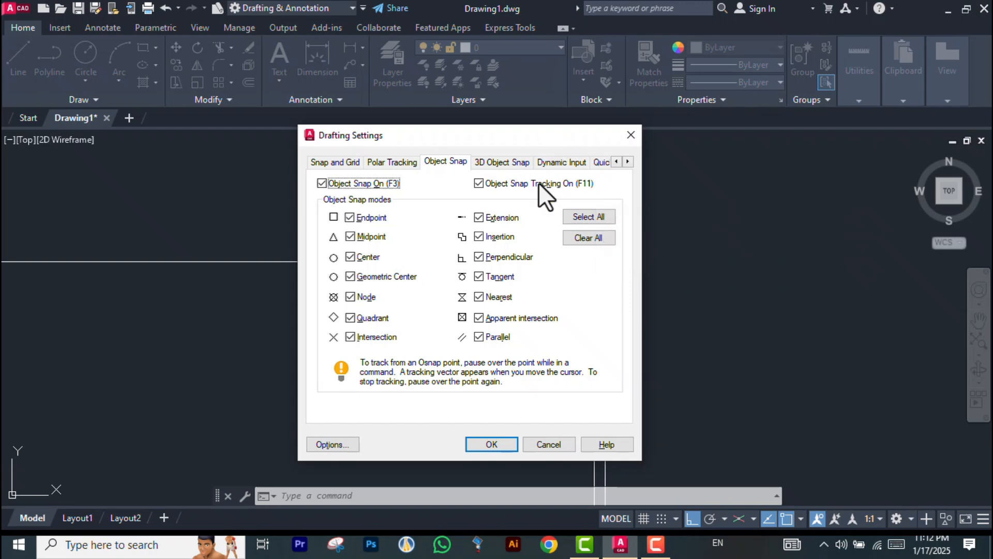
left_click(543, 447)
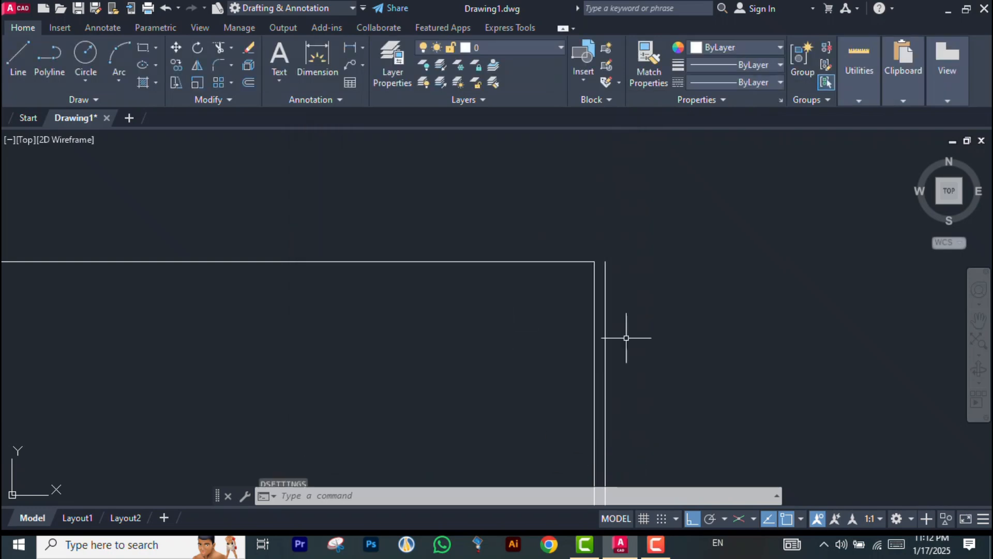
Toggle object snap off and back on, then start a line at the lower line's left endpoint and cancel it
scroll(628, 333, "down", 4)
scroll(546, 241, "up", 2)
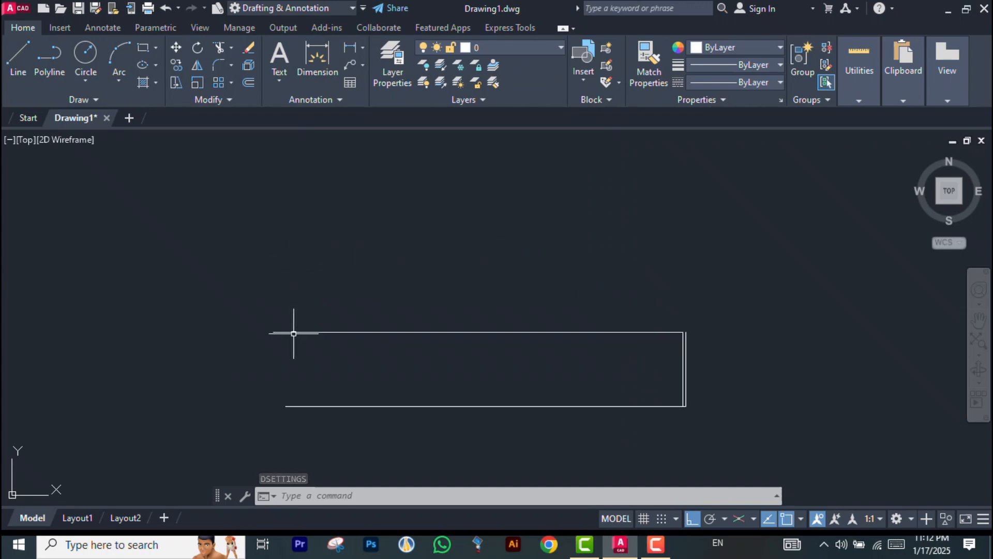
key("Escape")
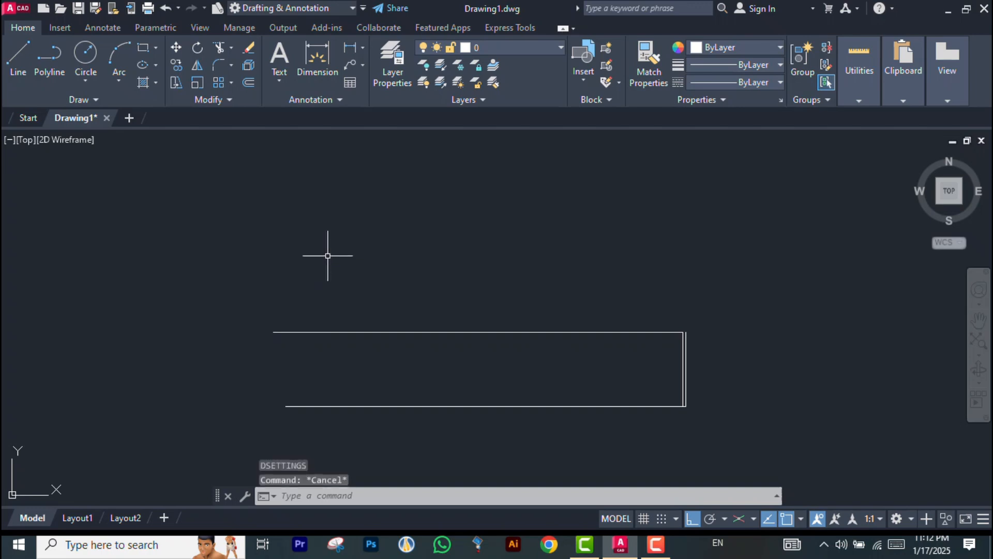
key("Escape")
scroll(327, 174, "down", 1)
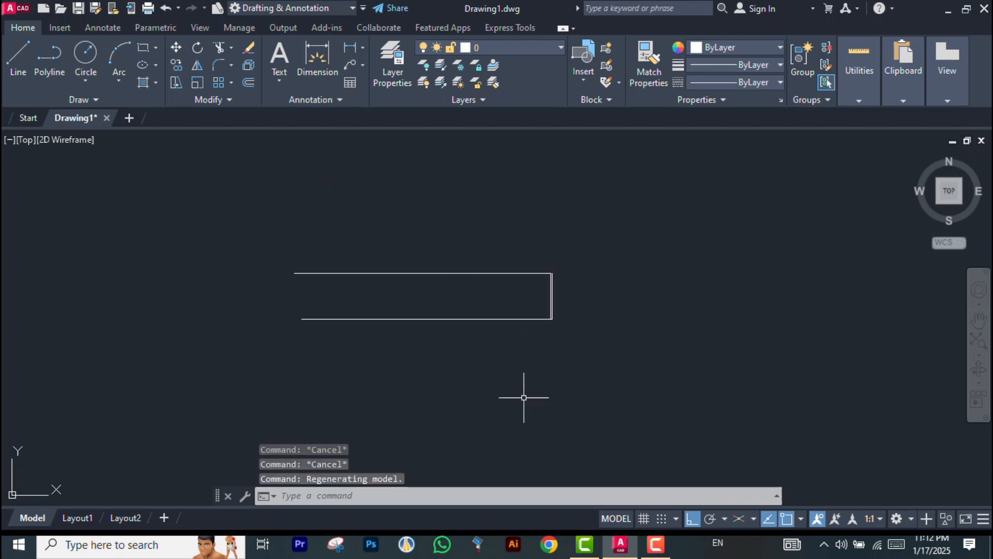
scroll(400, 362, "up", 2)
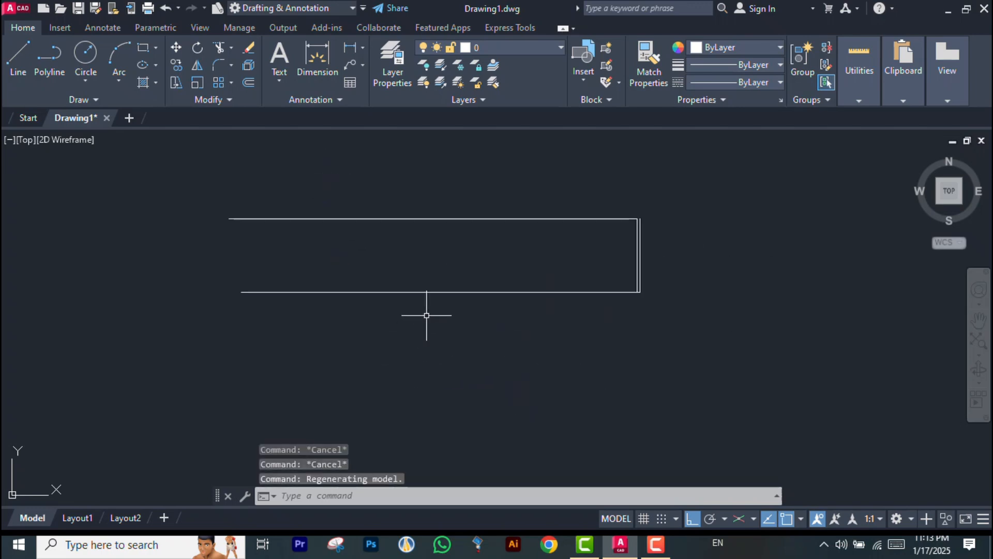
left_click(17, 50)
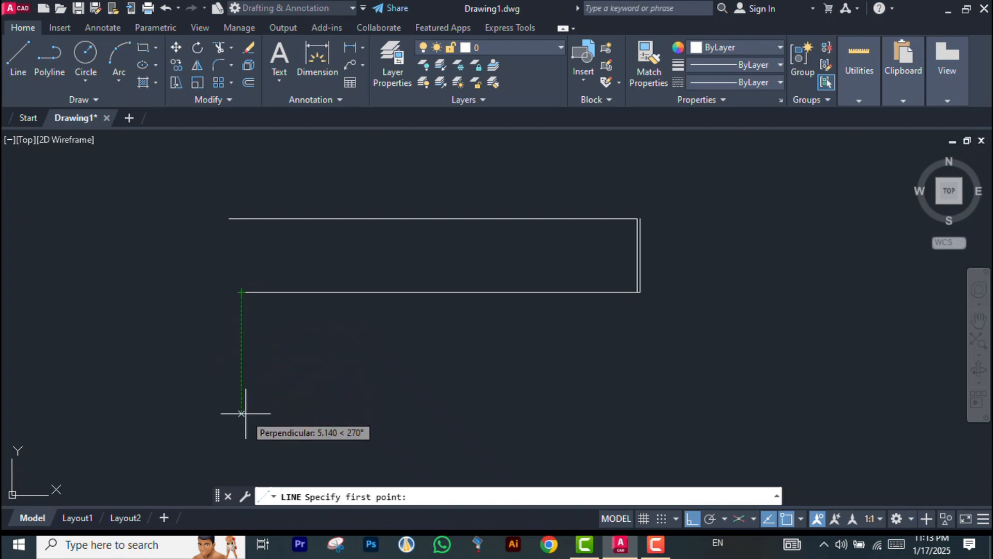
key("Escape")
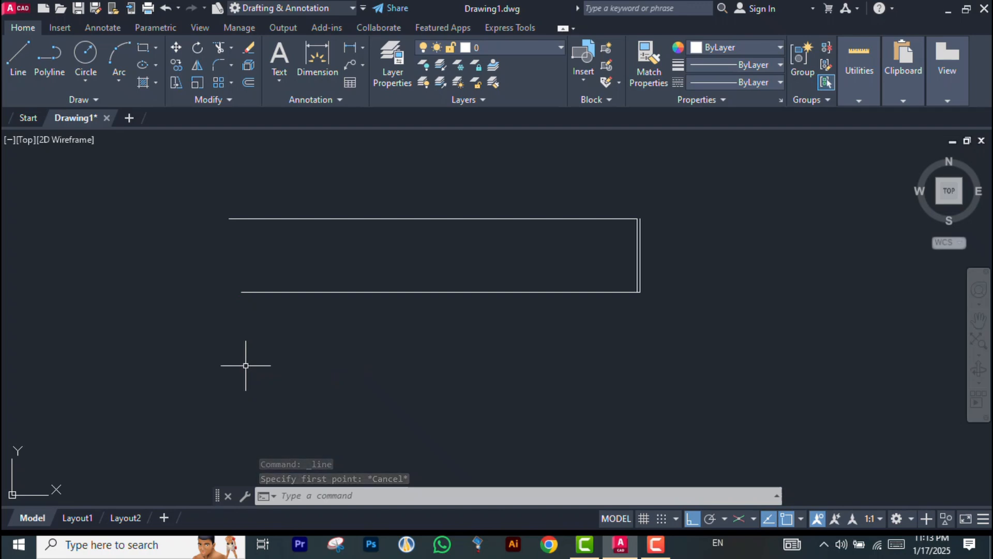
key("F3")
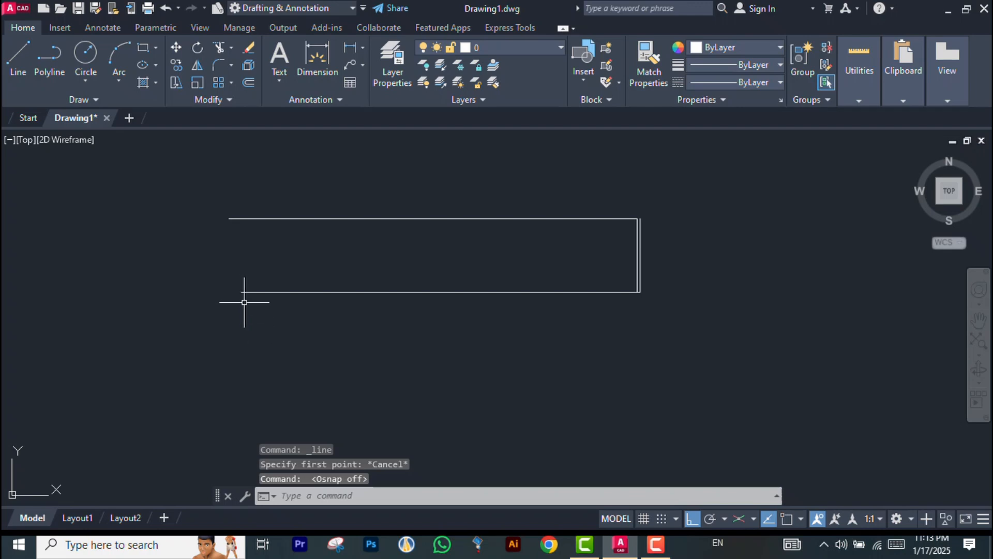
left_click(16, 61)
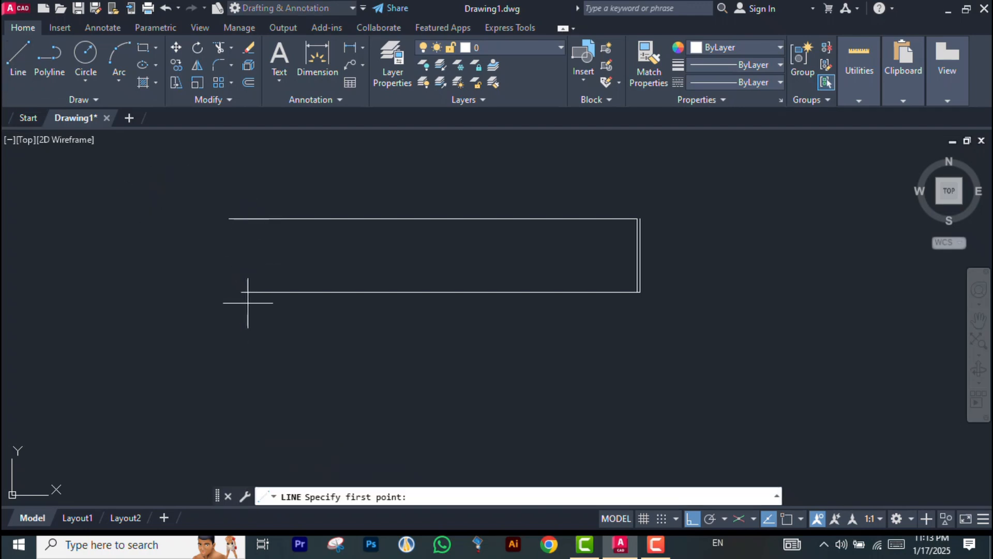
key("F3")
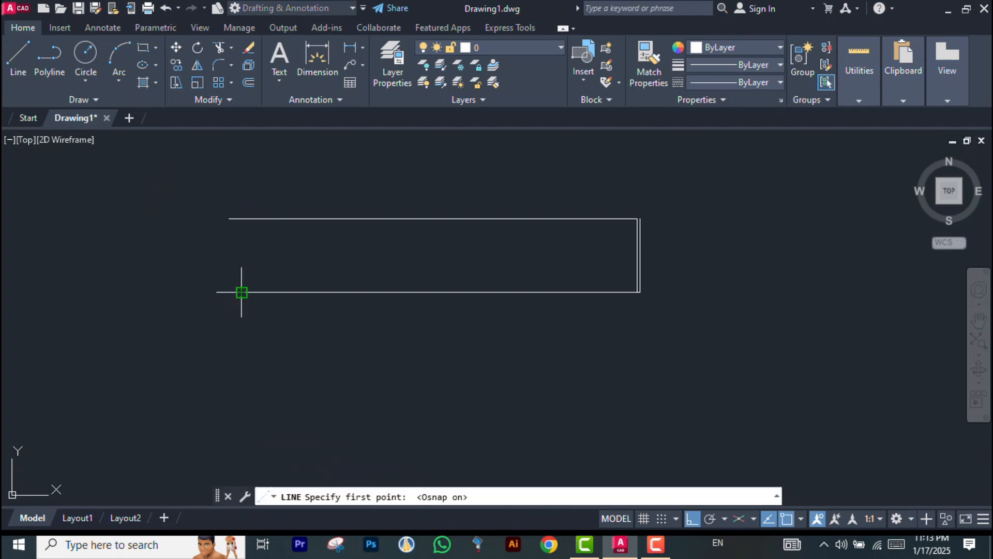
left_click(242, 292)
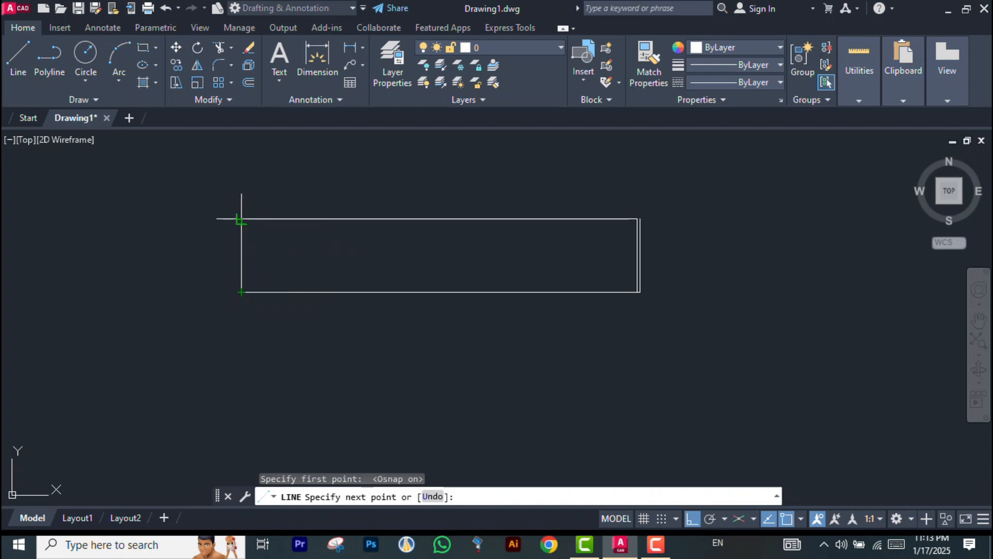
key("Escape")
Turn on polar tracking in the drafting settings and apply it
type("DS")
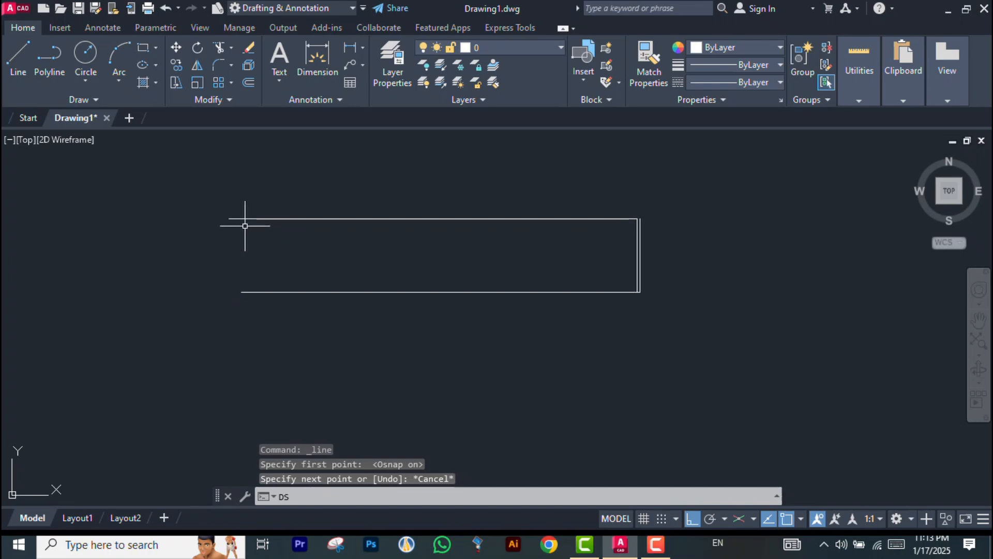
key("Return")
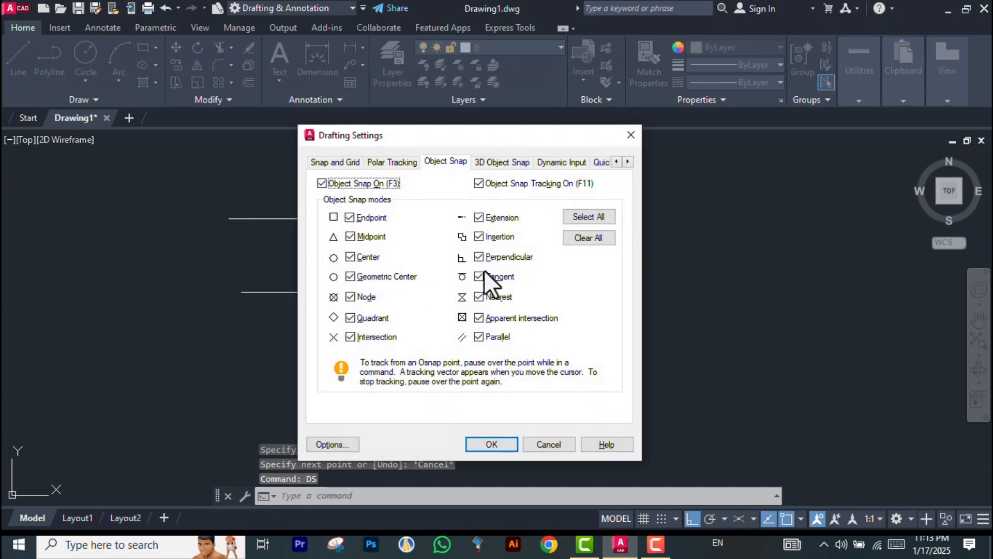
left_click(352, 162)
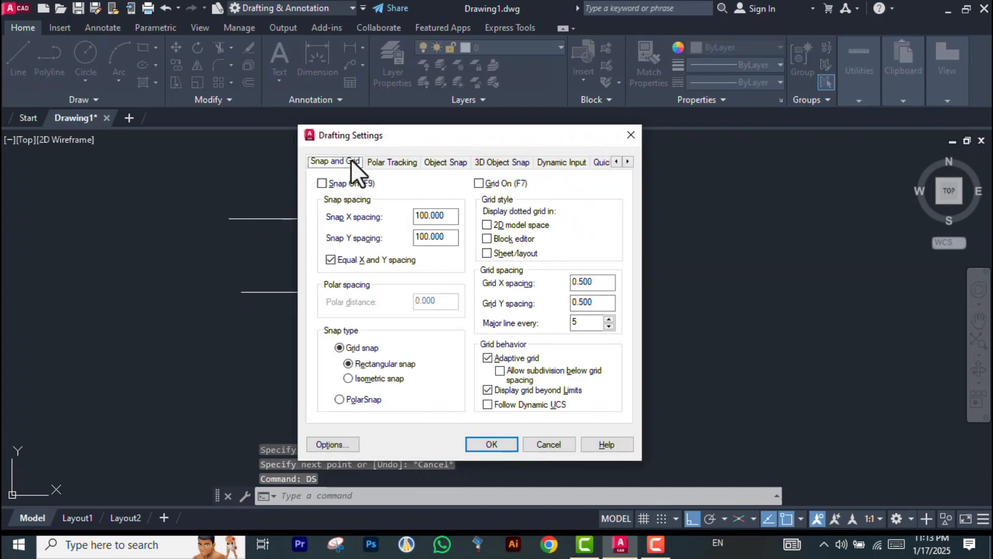
left_click(389, 161)
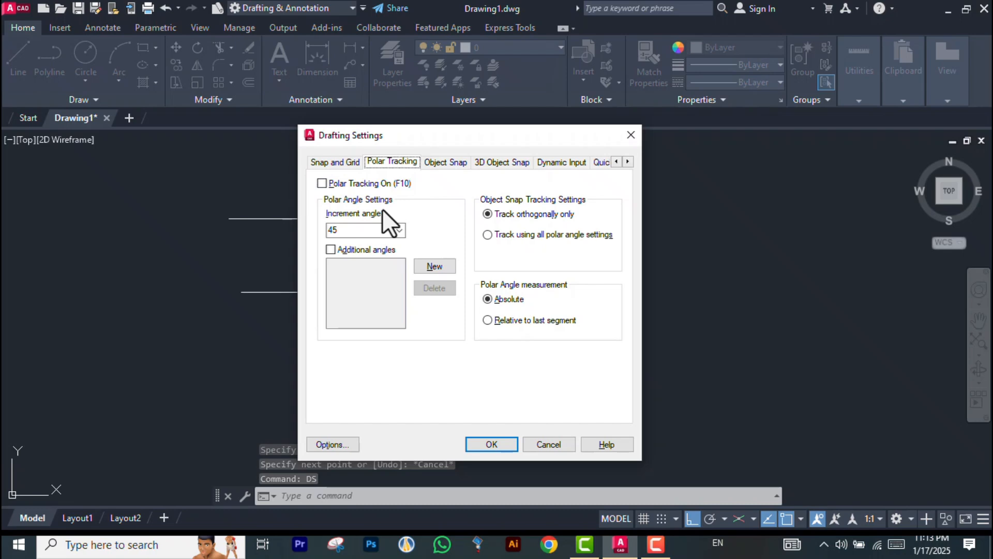
left_click(322, 184)
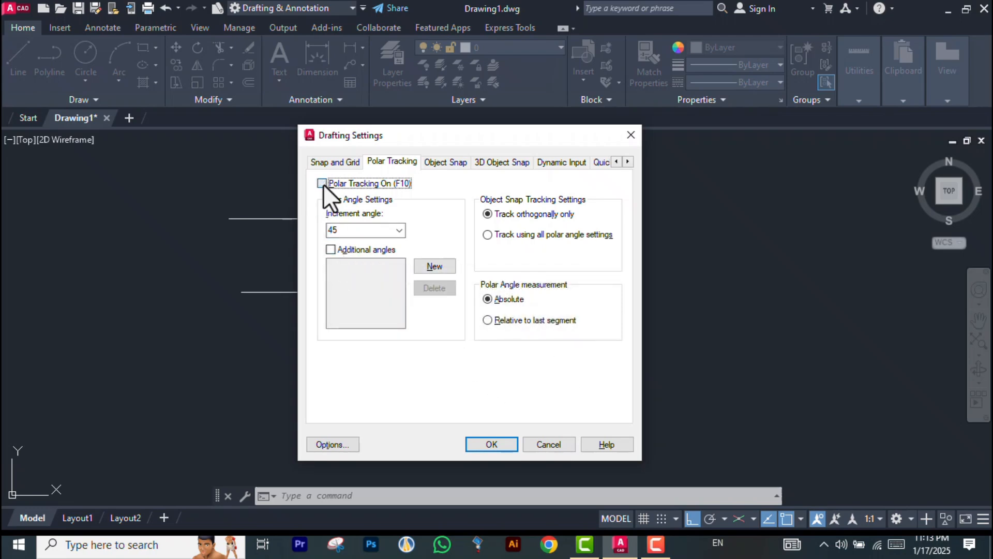
left_click(491, 444)
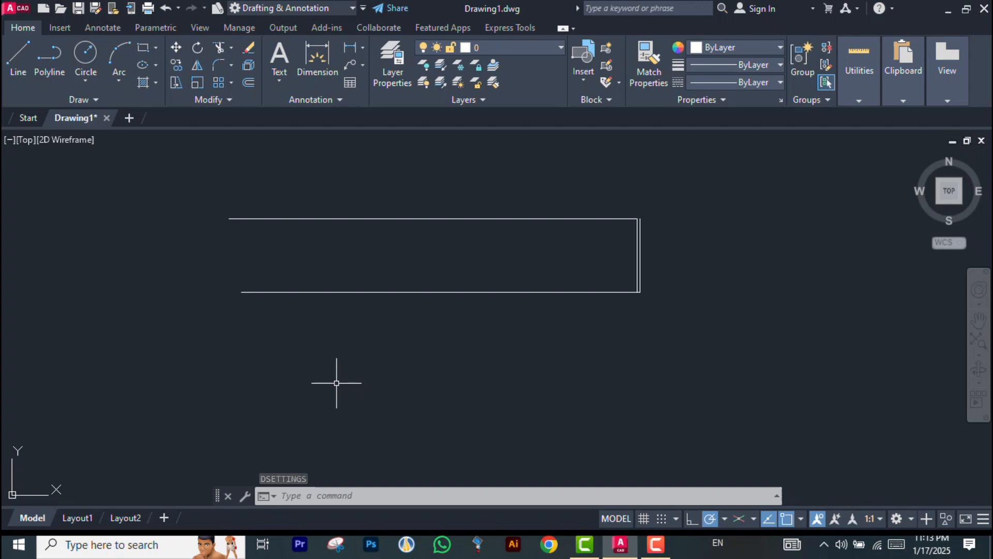
Open the polar tracking increment angle list in the drafting settings and close without changes
type("DS")
key("Return")
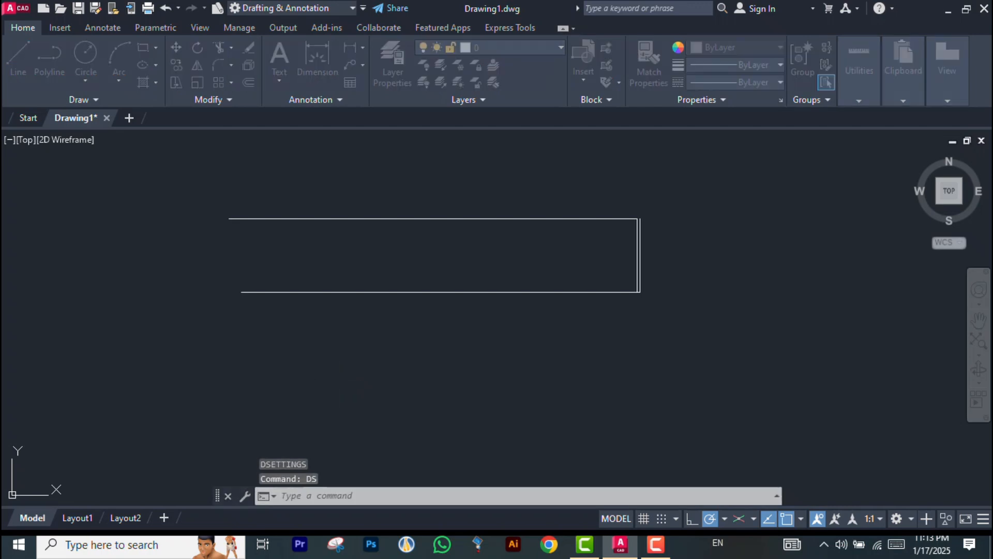
double_click(388, 235)
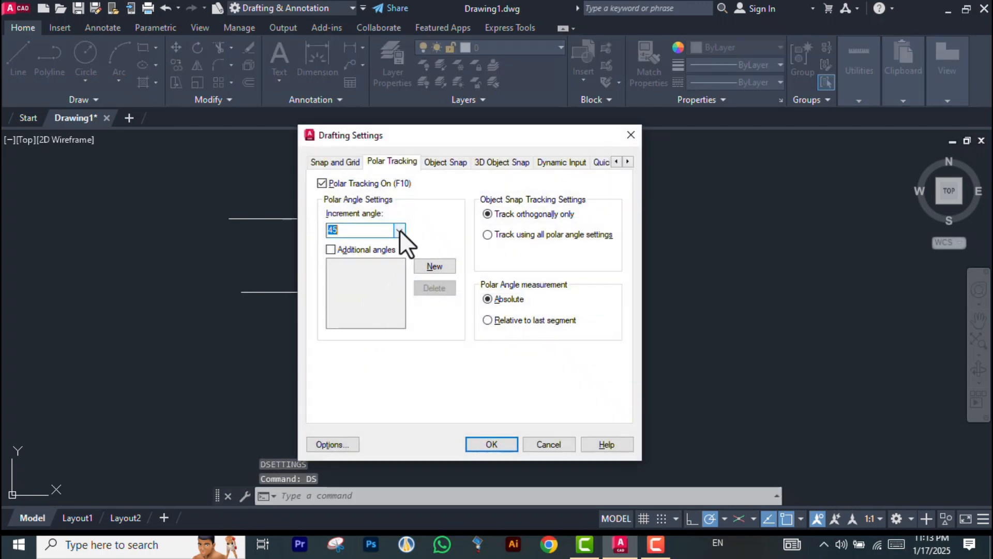
left_click(399, 229)
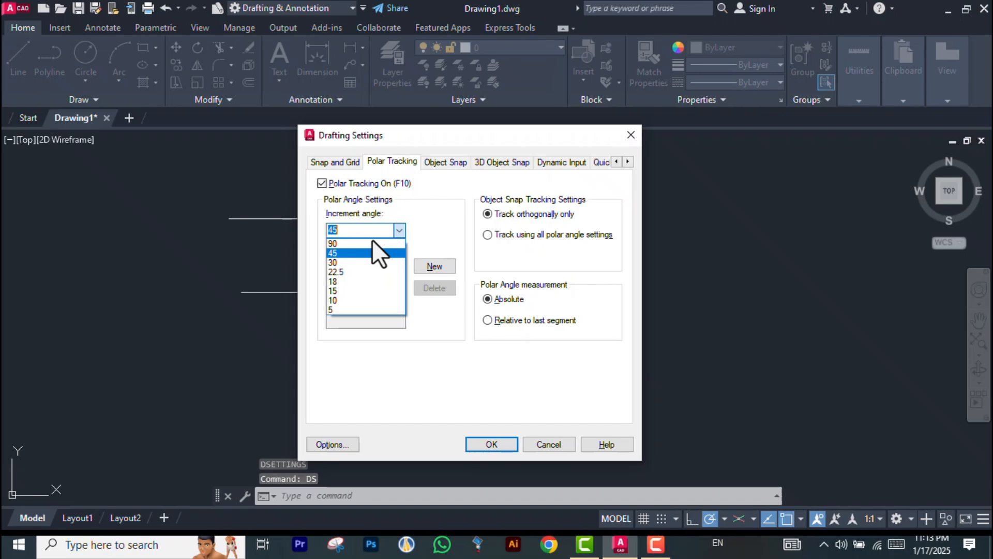
left_click(343, 252)
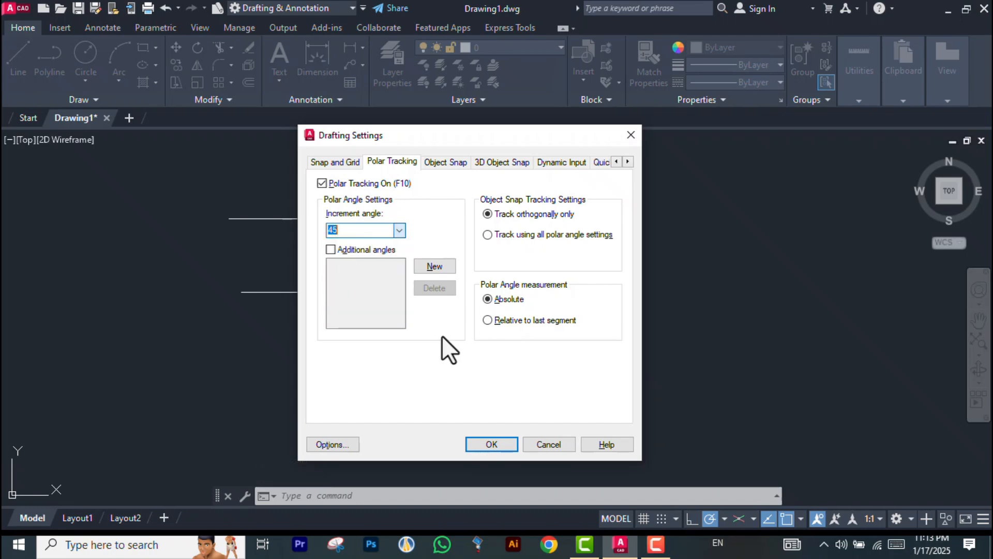
left_click(545, 446)
Draw a horizontal line about 3.76 long, then a segment about 2.68 long at 45° using polar tracking
left_click(18, 60)
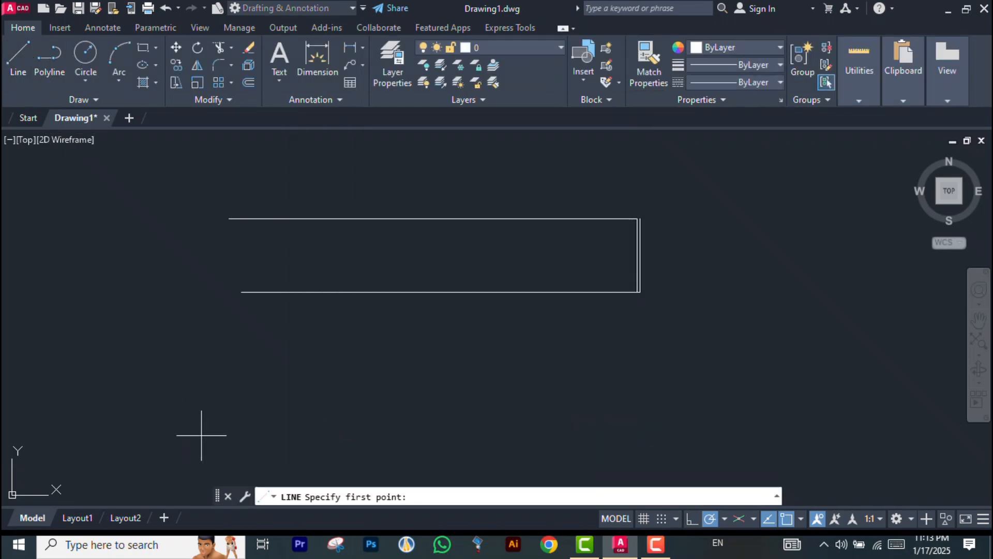
left_click(175, 425)
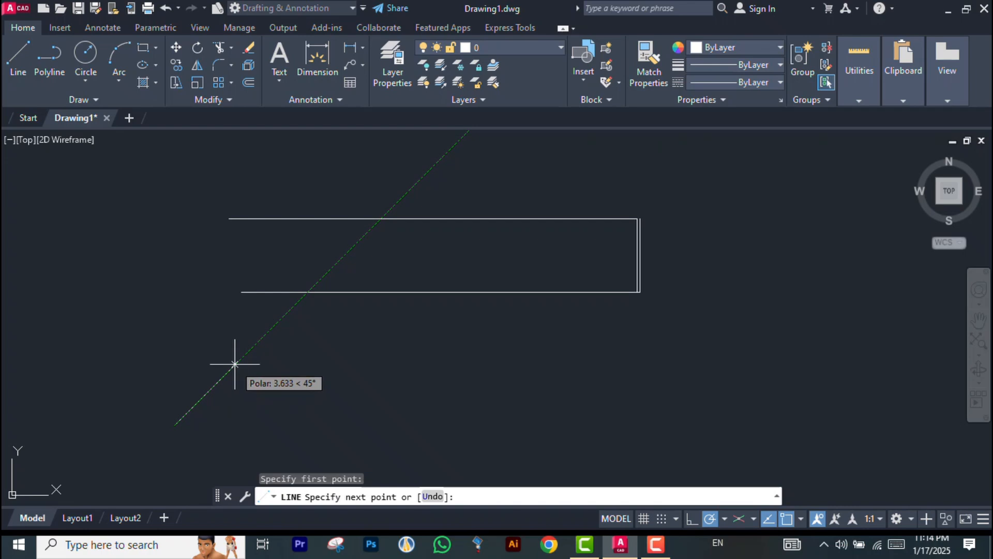
left_click(263, 425)
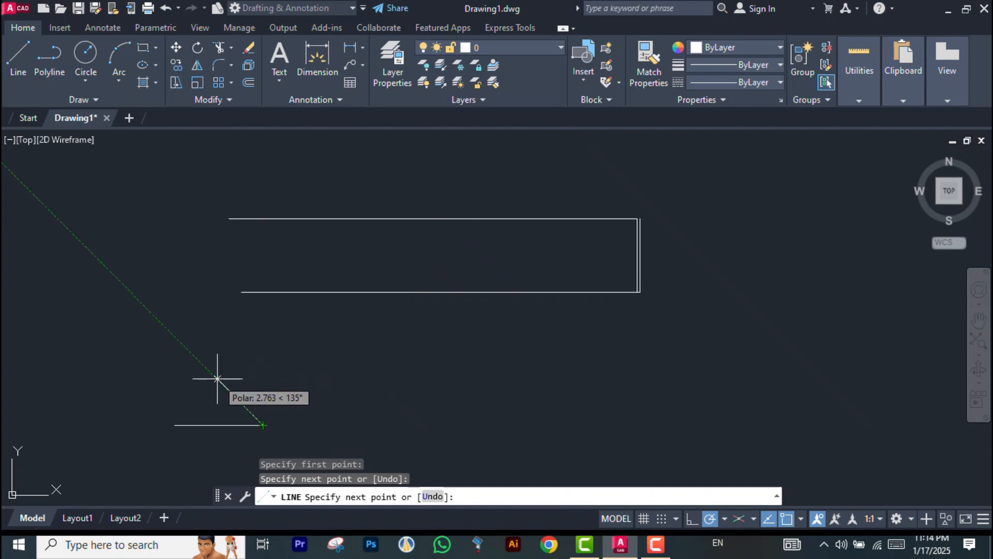
left_click(308, 379)
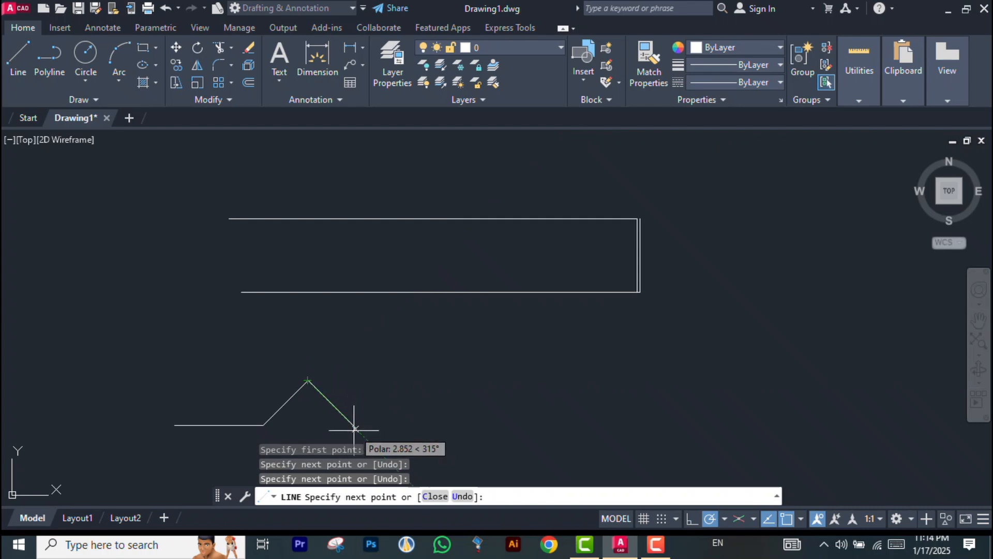
key("Escape")
Turn on snap in the drafting settings and set the snap X and Y spacing to 20
type("DS")
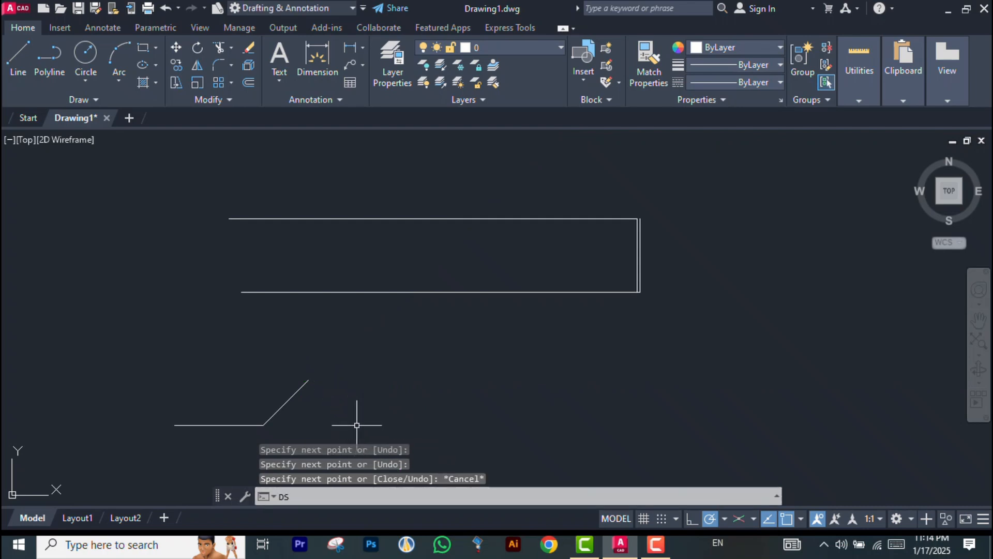
key("Return")
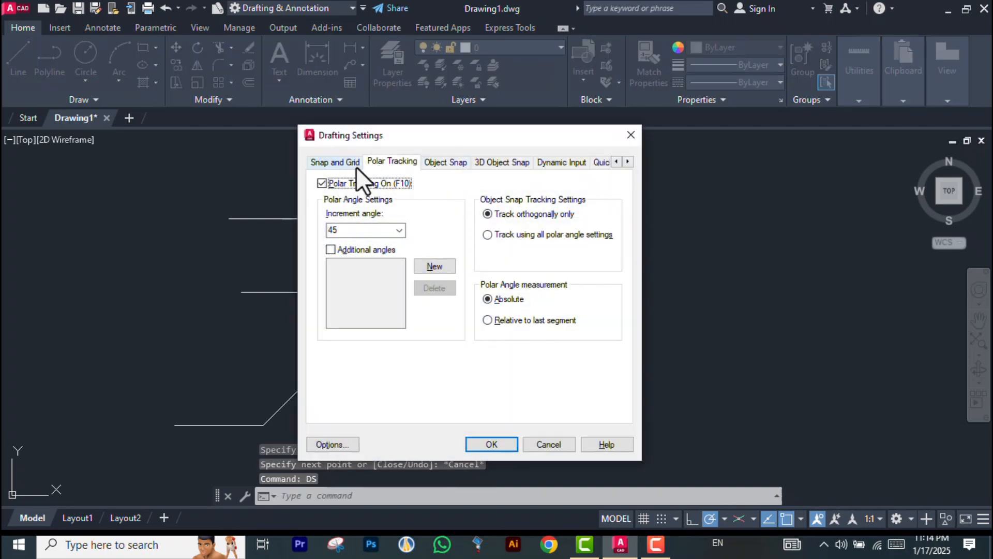
left_click(343, 161)
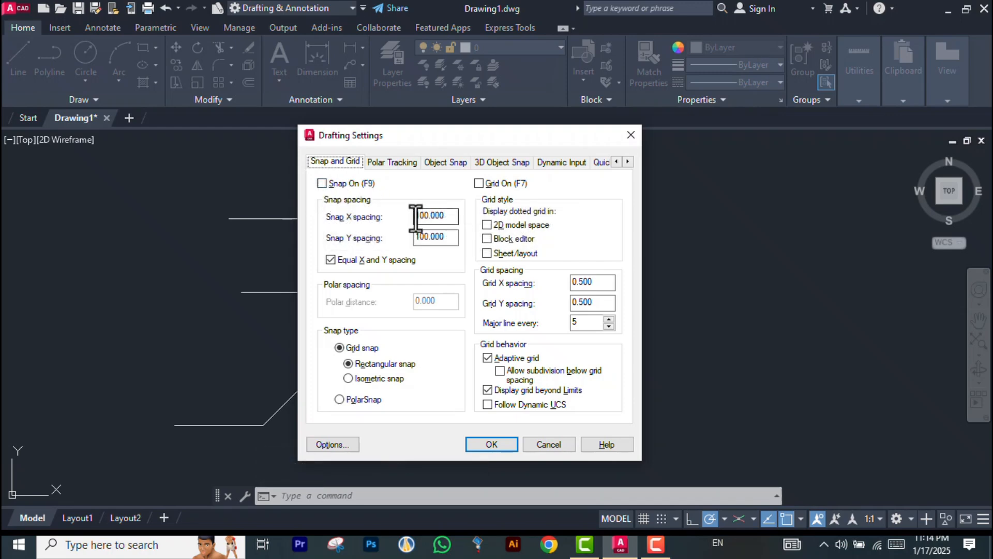
left_click(321, 184)
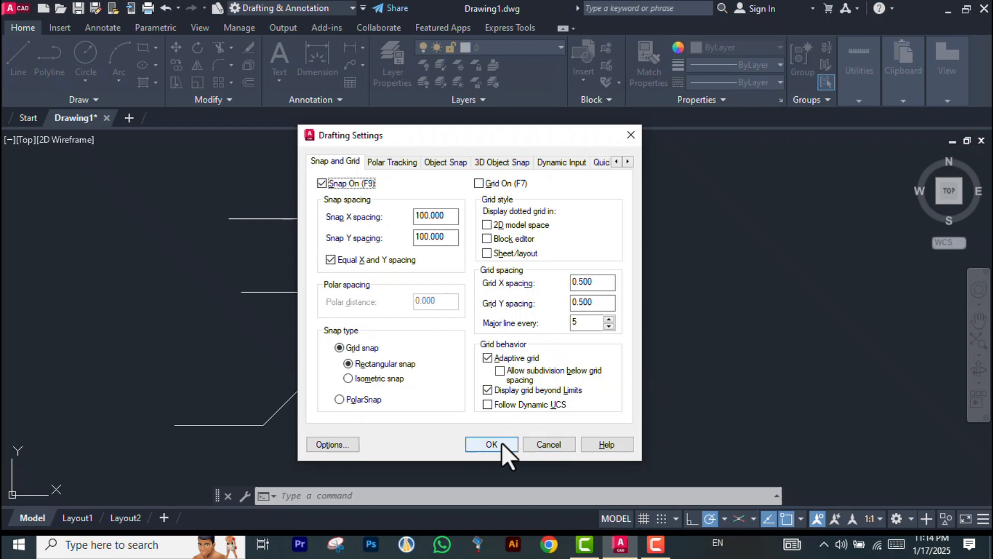
double_click(422, 216)
type("2")
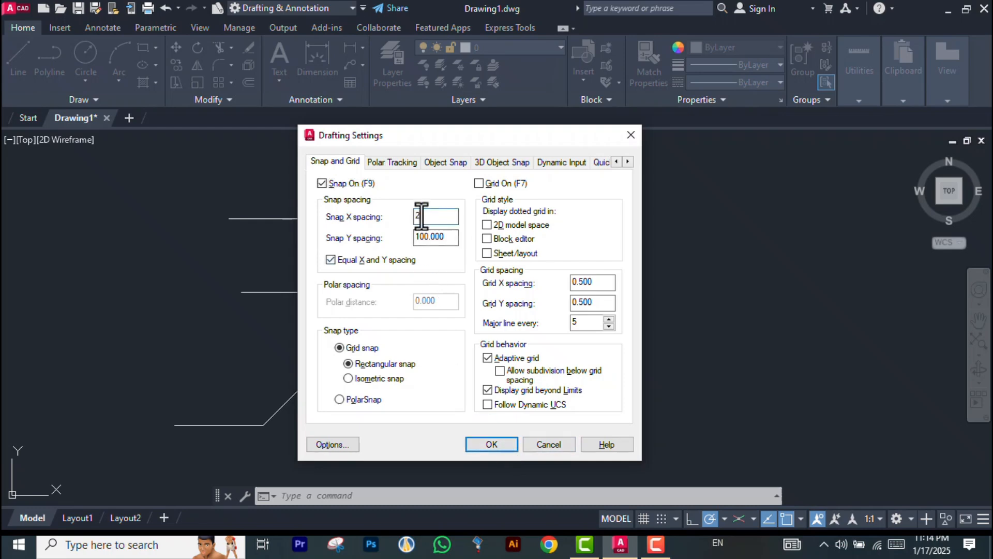
type("0")
key("Tab")
left_click(434, 236)
double_click(432, 241)
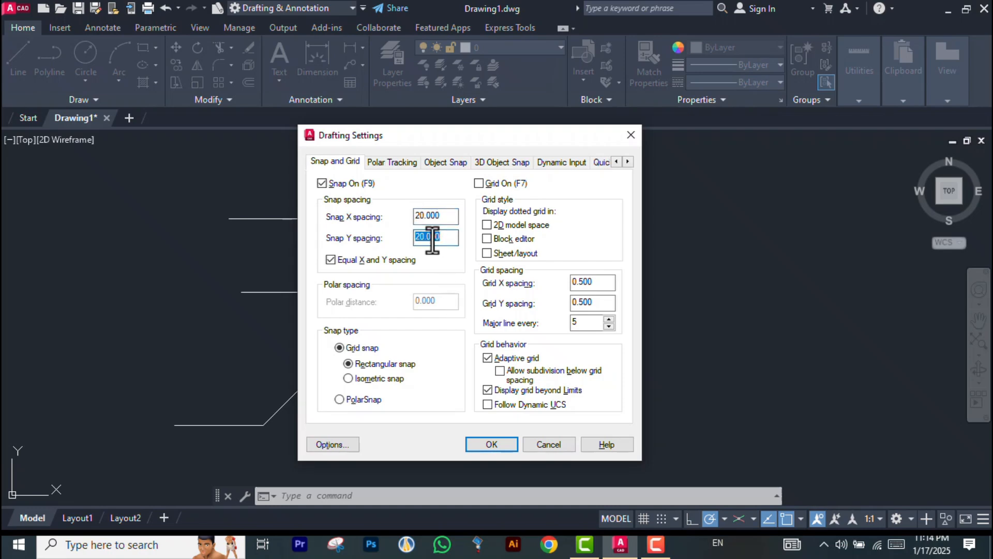
left_click(457, 263)
left_click(489, 444)
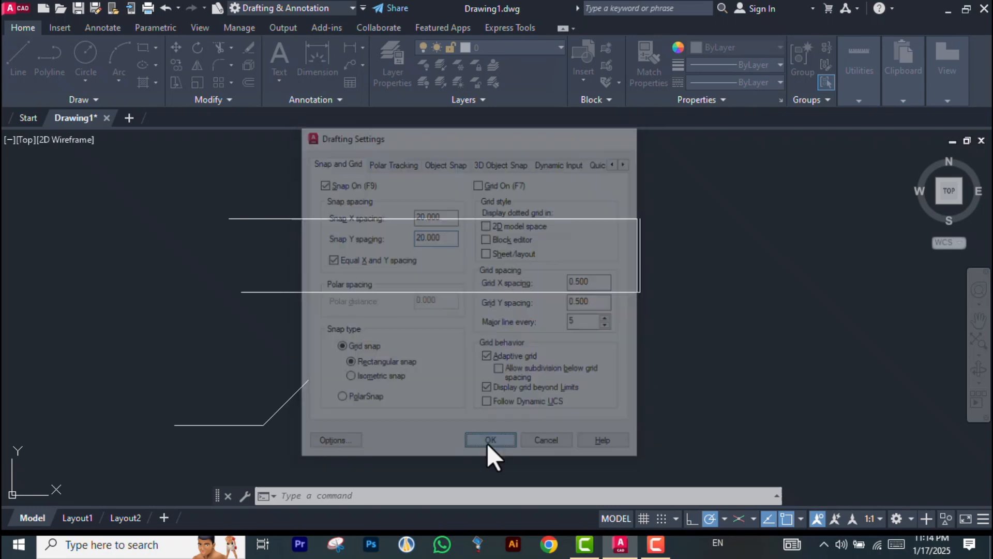
Draw a snapped line: a horizontal 20-unit segment, then two 45° diagonal segments forming a V
scroll(67, 328, "down", 2)
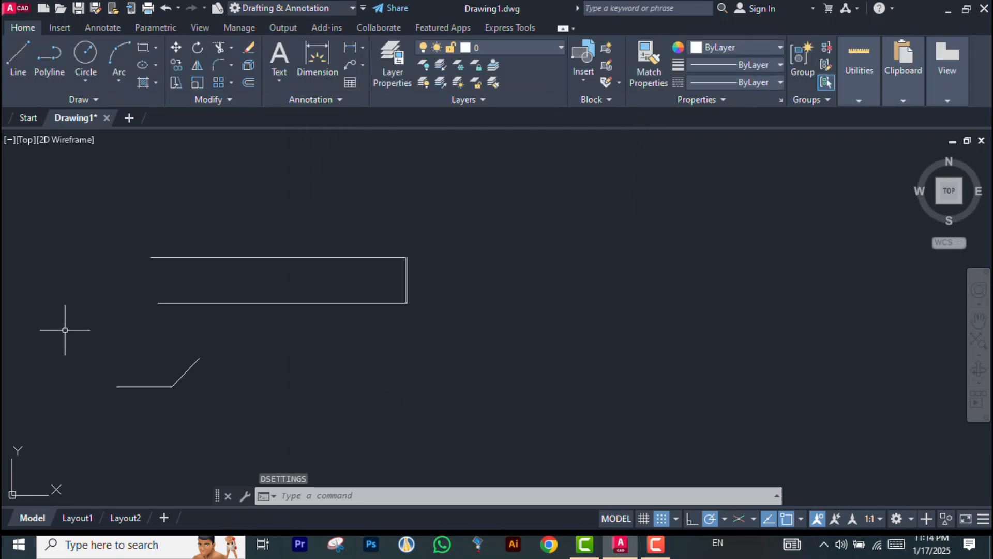
left_click(7, 48)
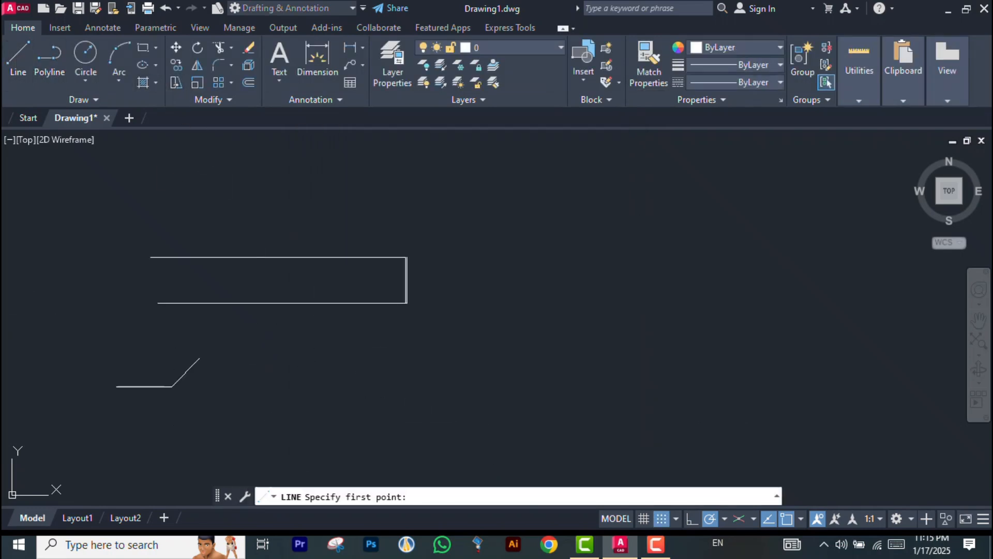
left_click(429, 129)
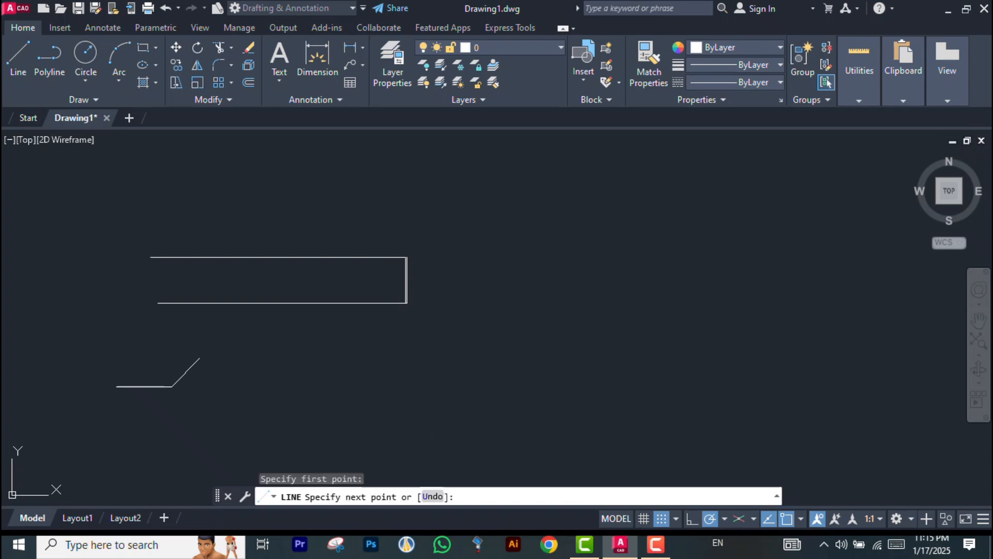
scroll(539, 308, "down", 4)
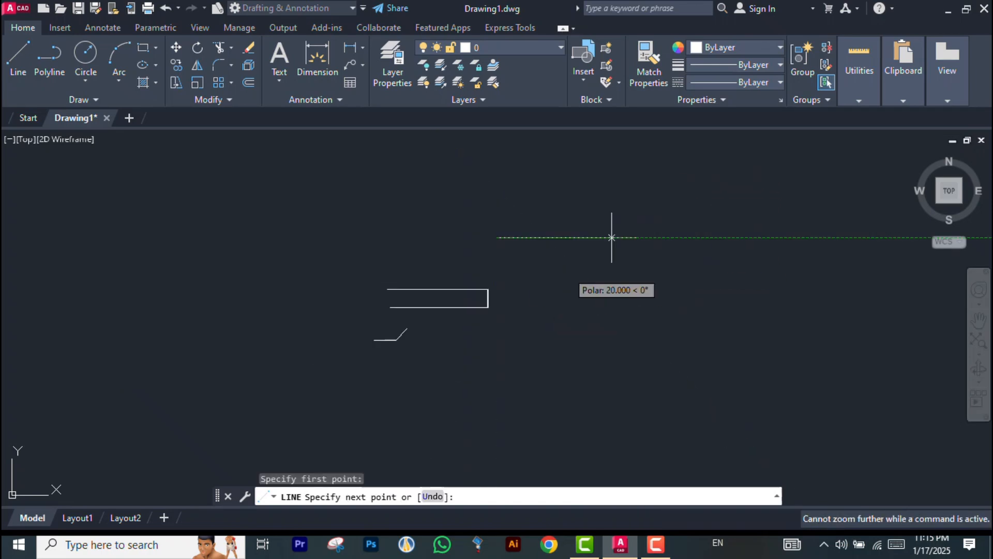
left_click(612, 237)
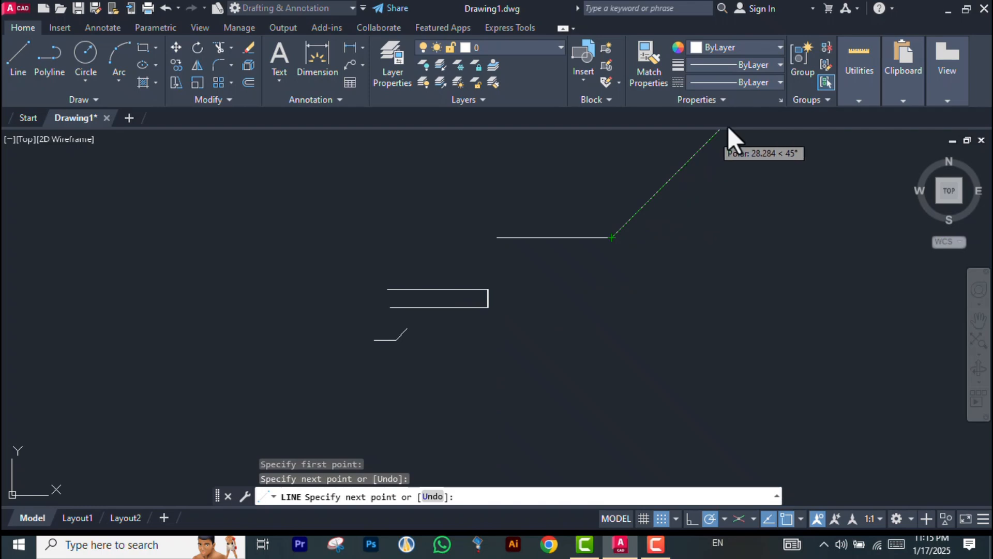
scroll(612, 238, "down", 1)
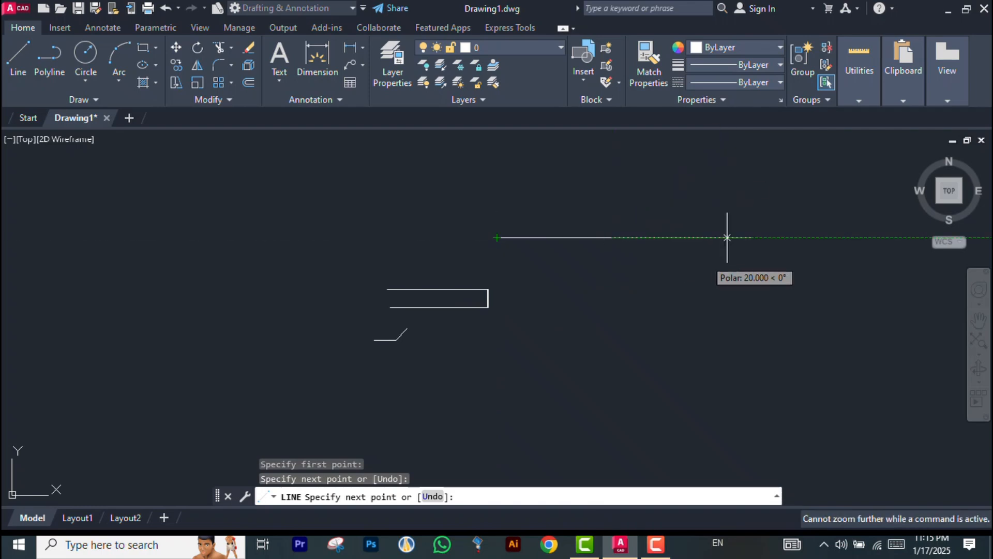
left_click(727, 352)
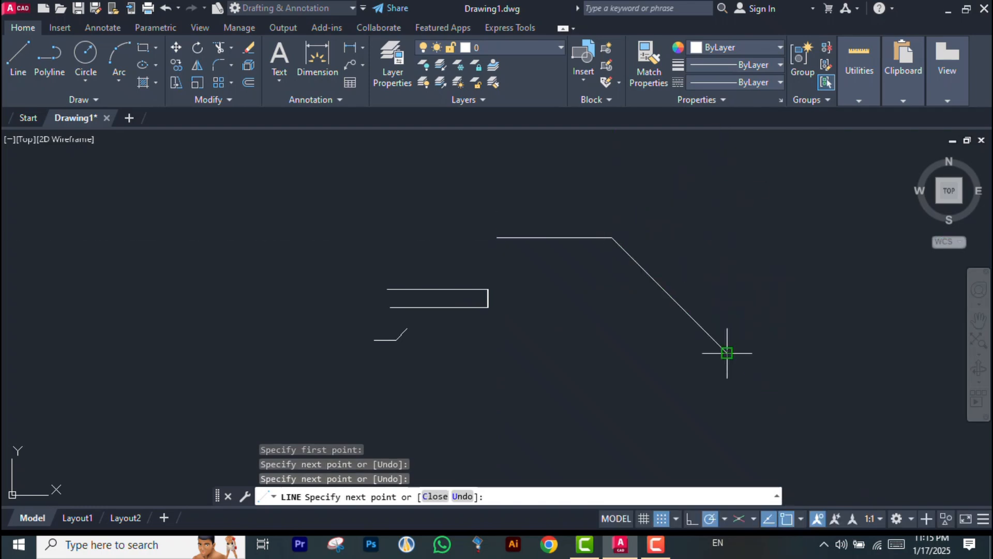
left_click(842, 238)
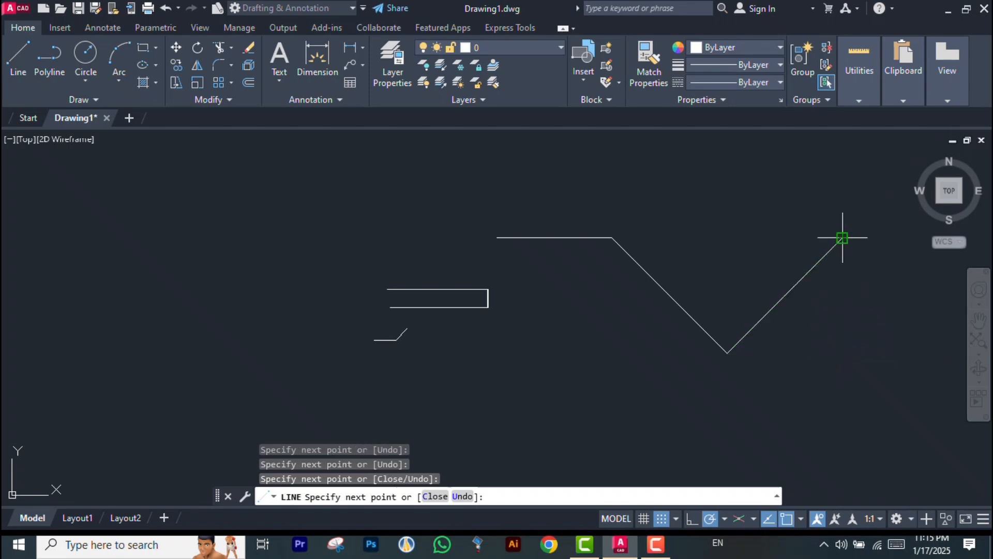
type("S")
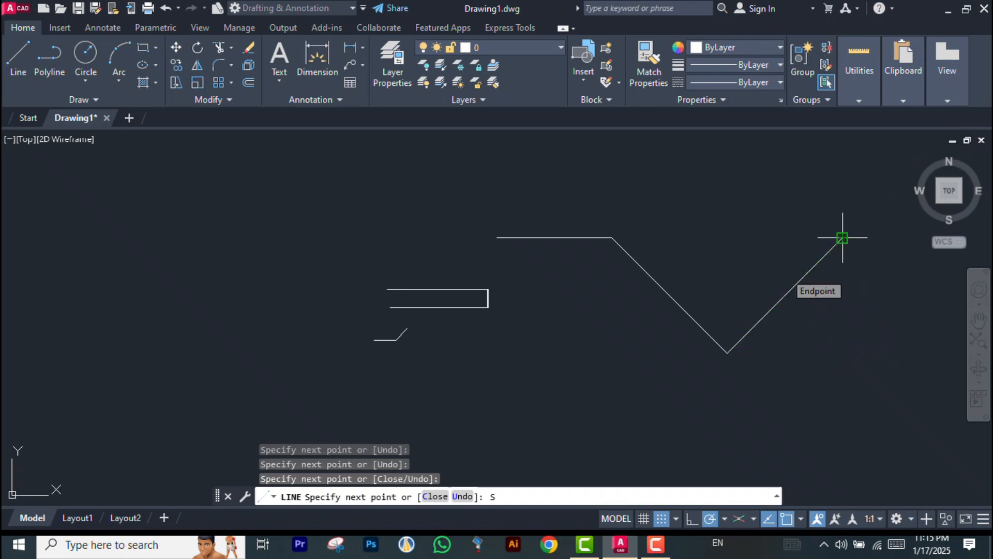
key("Escape")
key("Escape")
Set the snap X and Y spacing to 100 in the drafting settings
type("D")
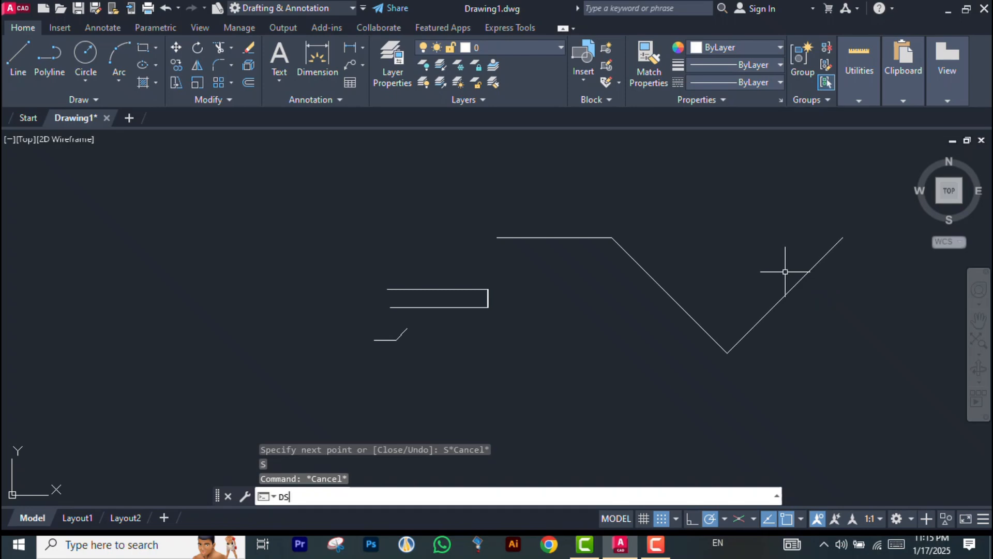
type("S")
key("Return")
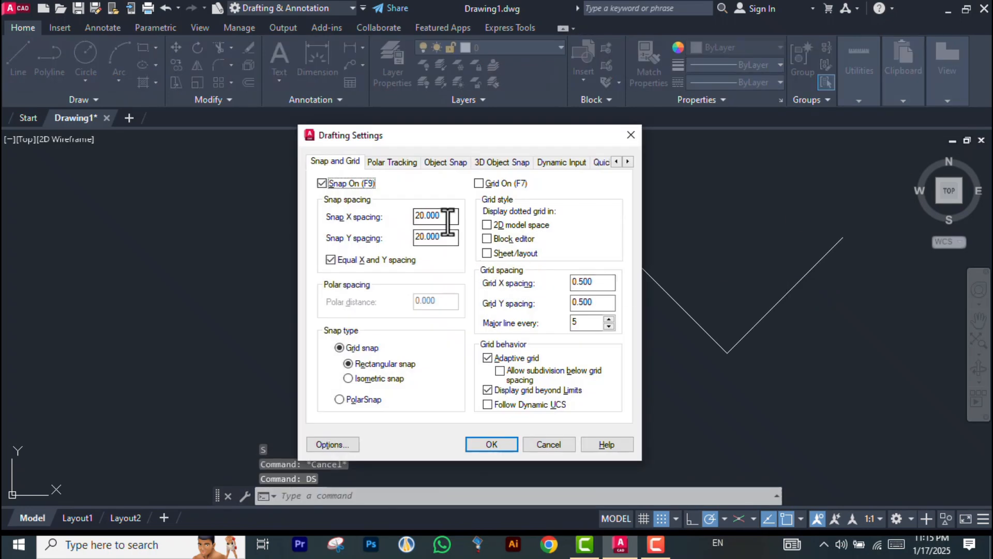
double_click(448, 222)
type("100")
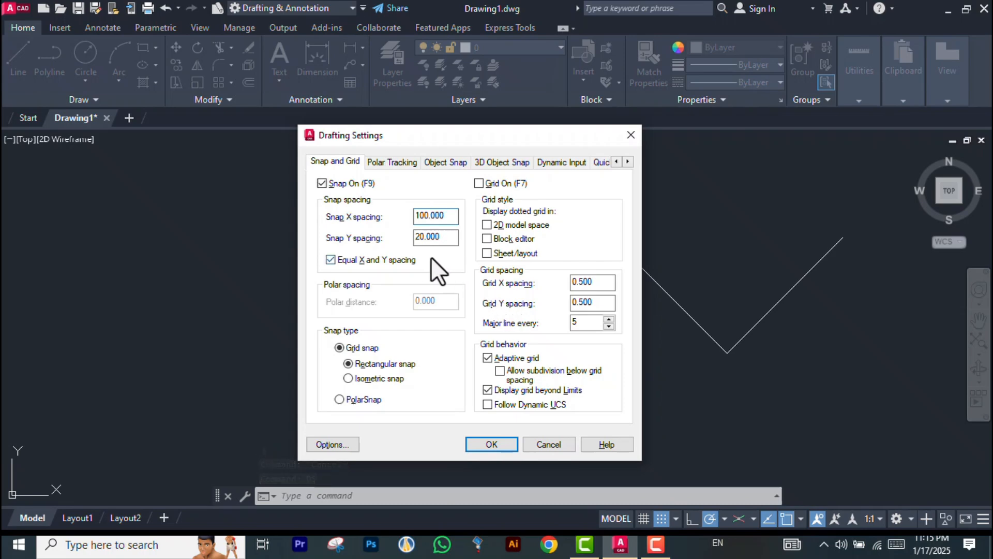
left_click(439, 236)
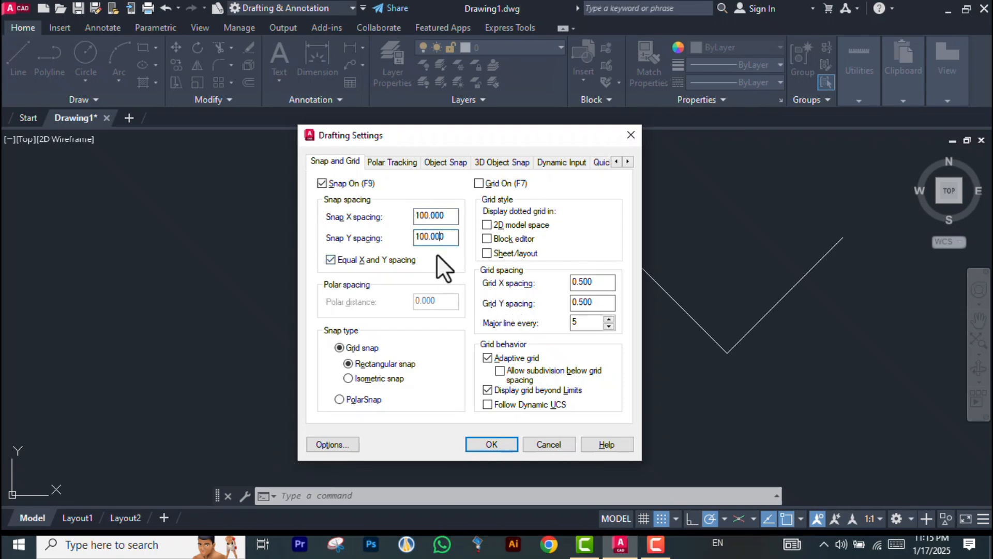
left_click(489, 443)
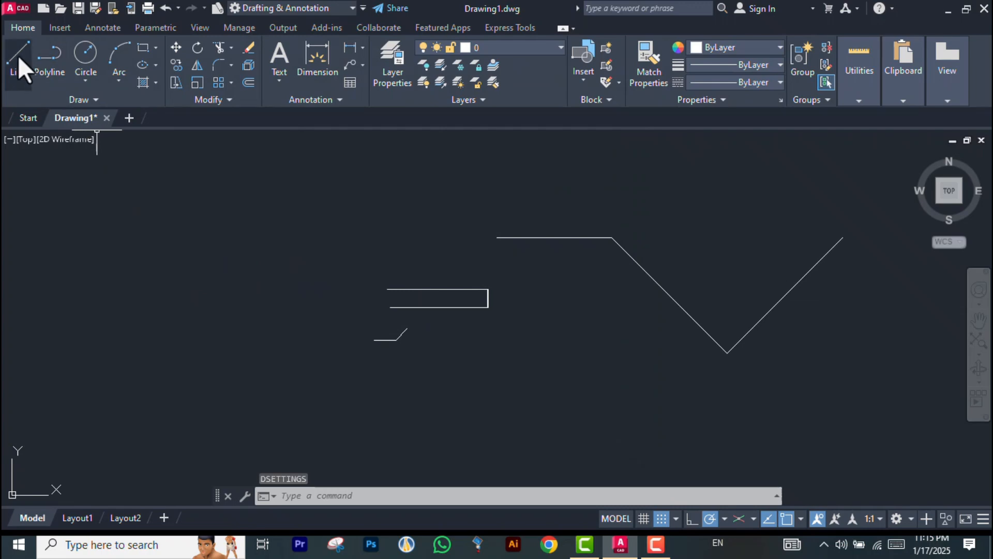
left_click(17, 55)
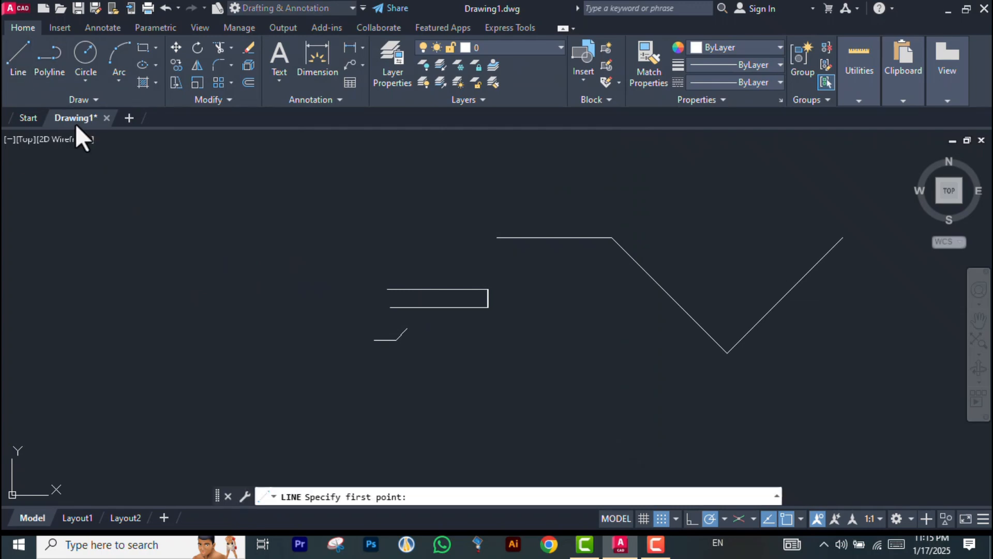
key("Escape")
key("Escape")
key("Escape")
key("Escape")
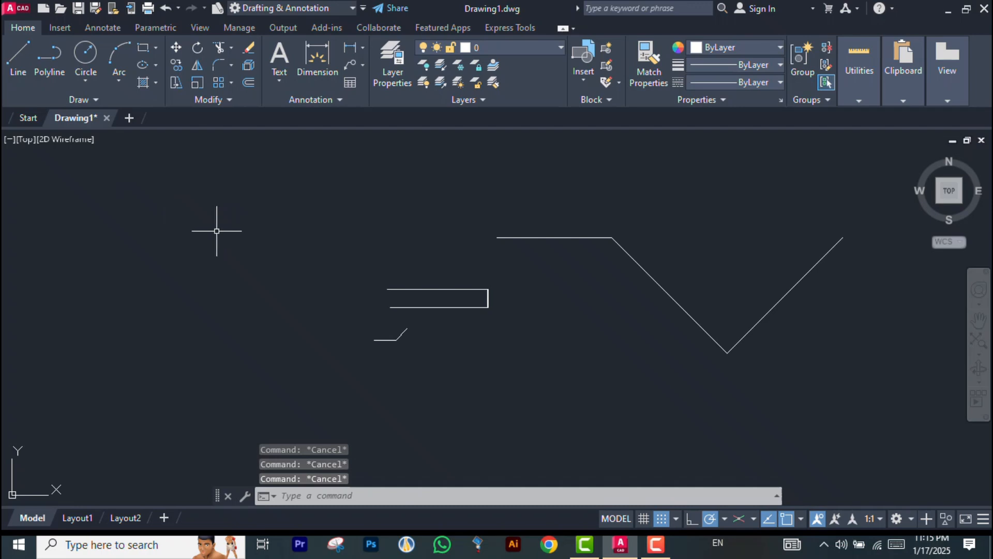
Toggle the grid display on and off twice
key("F7")
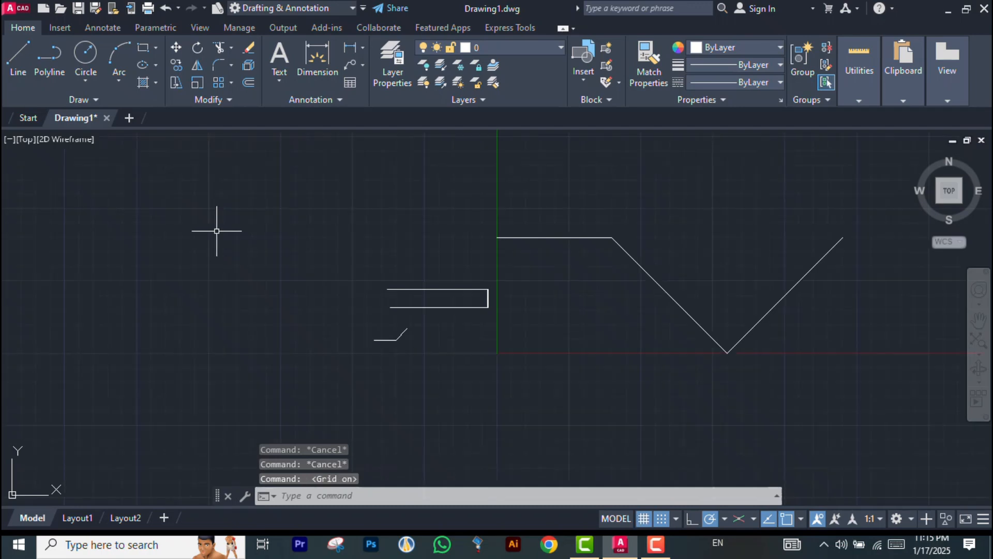
key("F7")
key("F7")
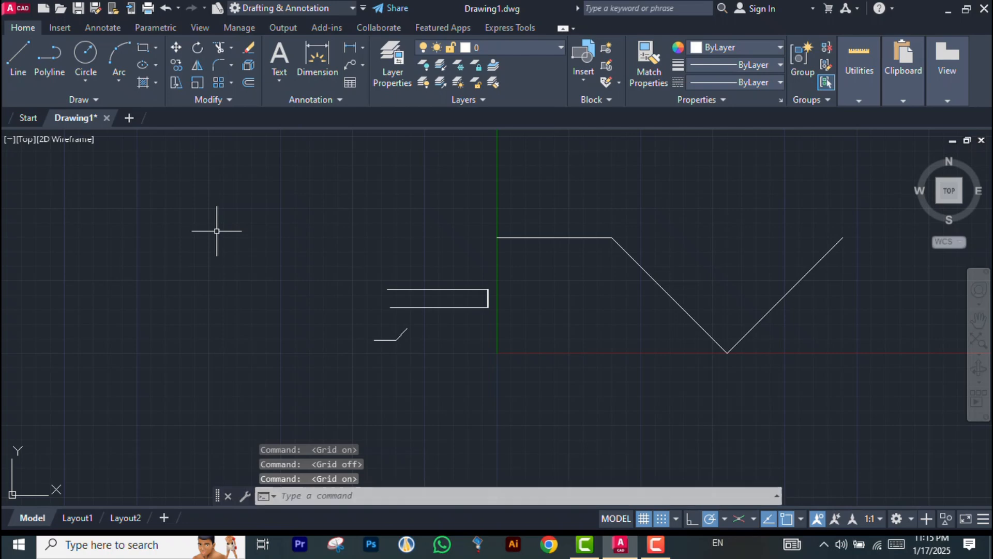
key("F7")
Switch the snap type to isometric snap in the drafting settings and apply it
scroll(390, 243, "down", 4)
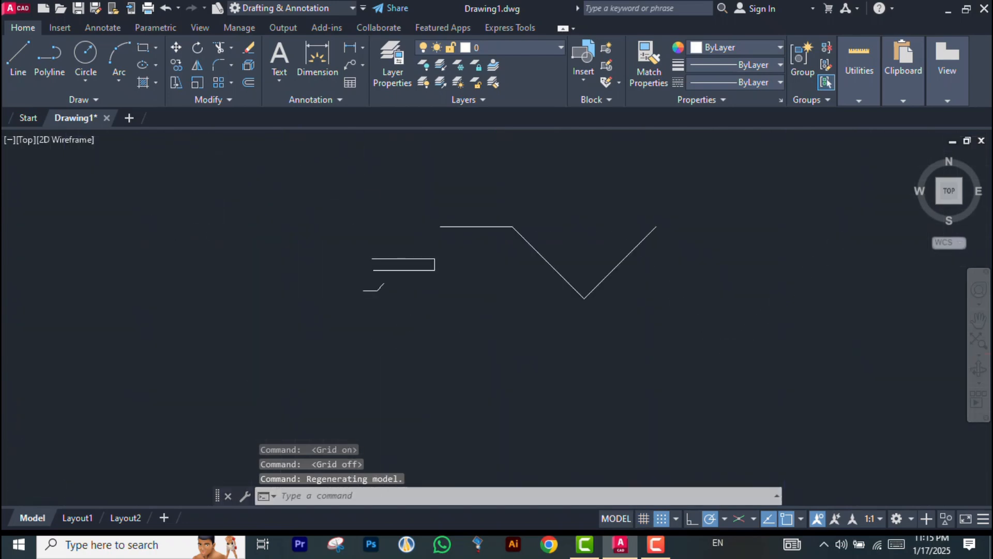
scroll(634, 195, "up", 2)
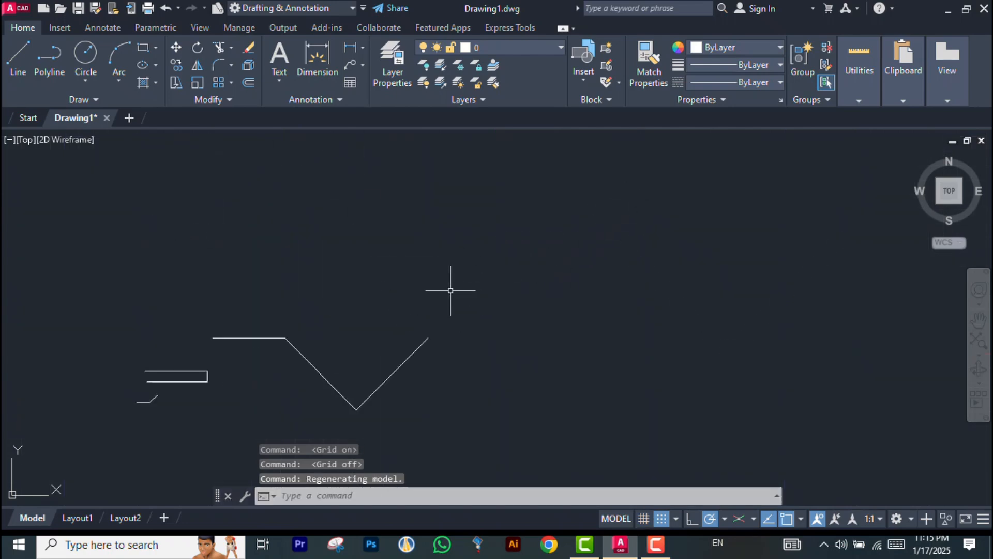
type("ds")
key("Return")
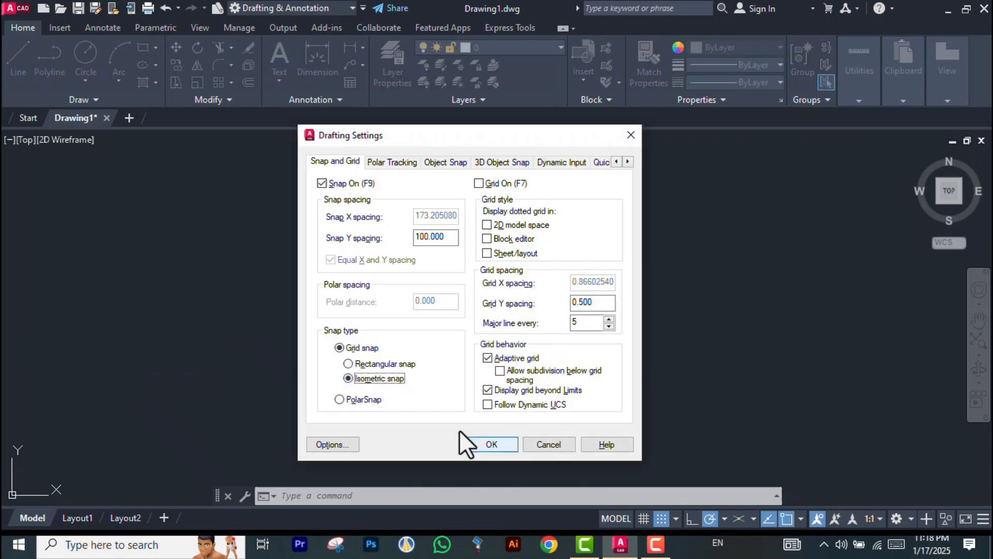
left_click(491, 444)
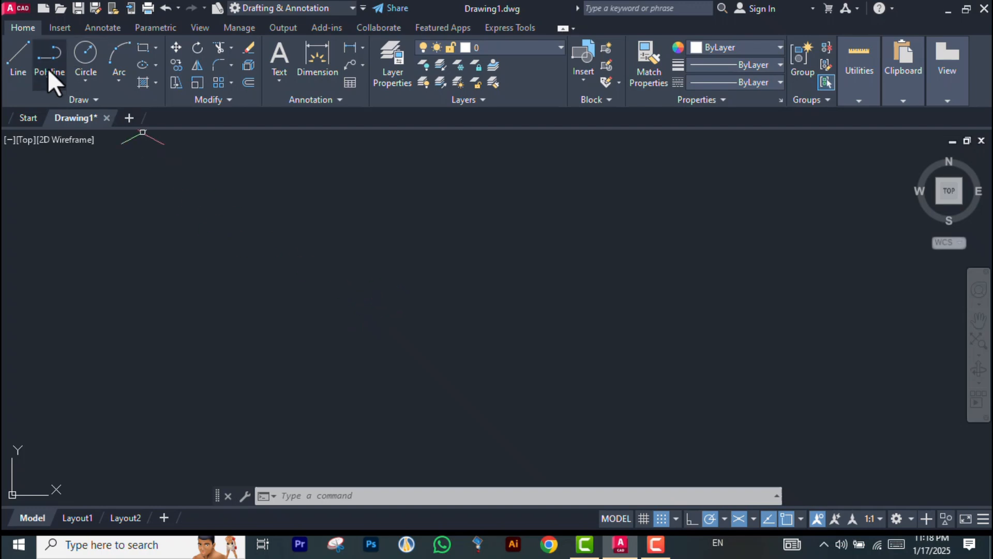
Draw a single isometric line at 30° using isometric snap
left_click(20, 54)
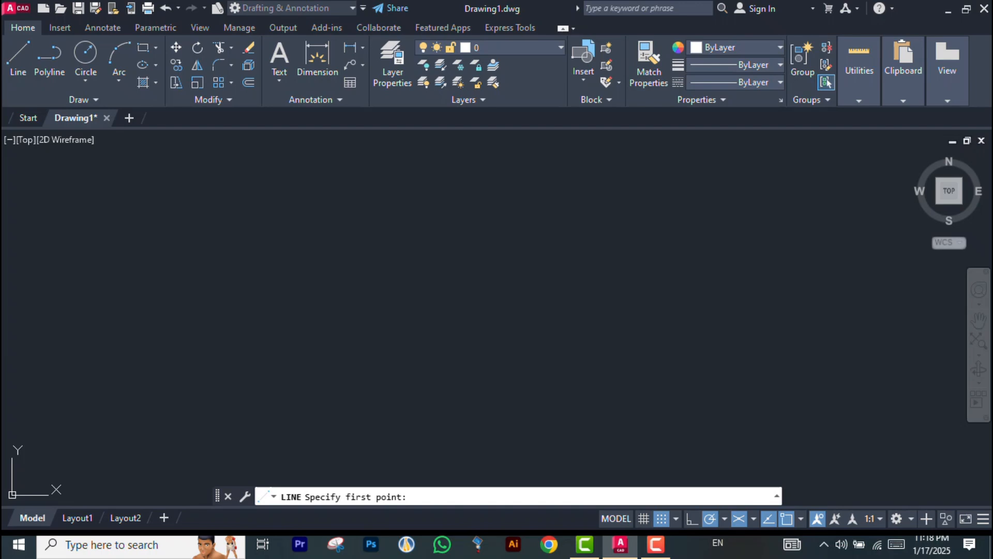
left_click(213, 410)
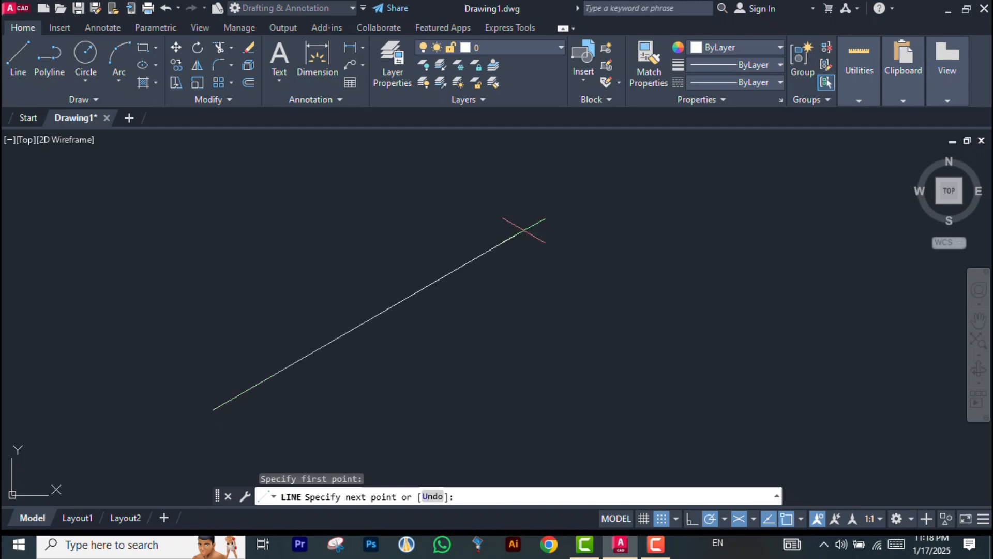
left_click(524, 230)
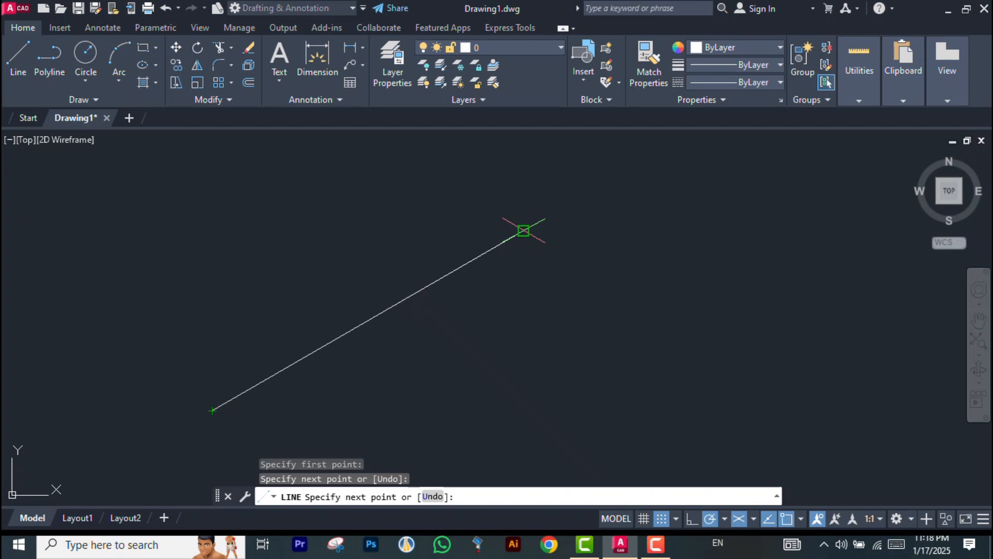
key("Escape")
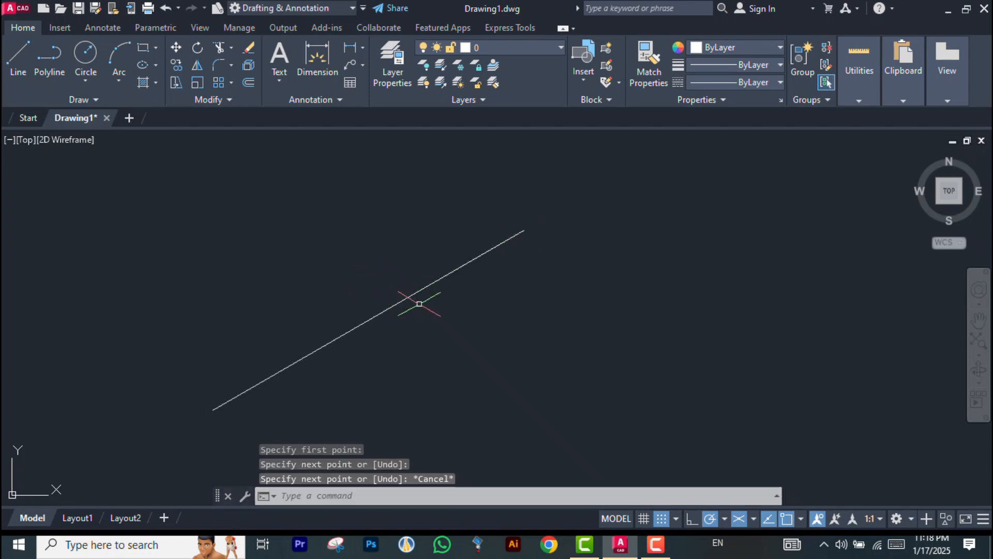
Cycle the isoplane through left, top and right while starting a line at the existing line's upper end, and cancel the line
key("F5")
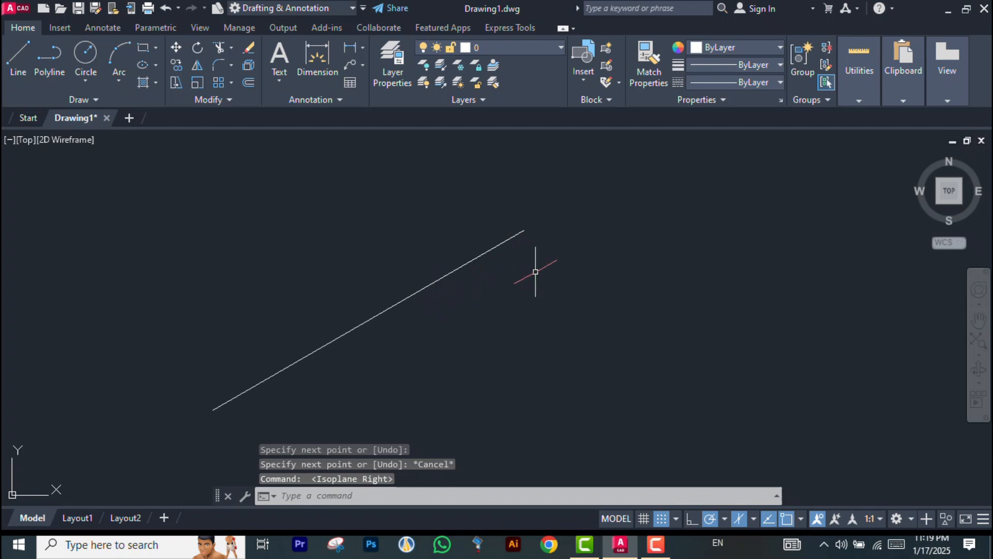
left_click(18, 64)
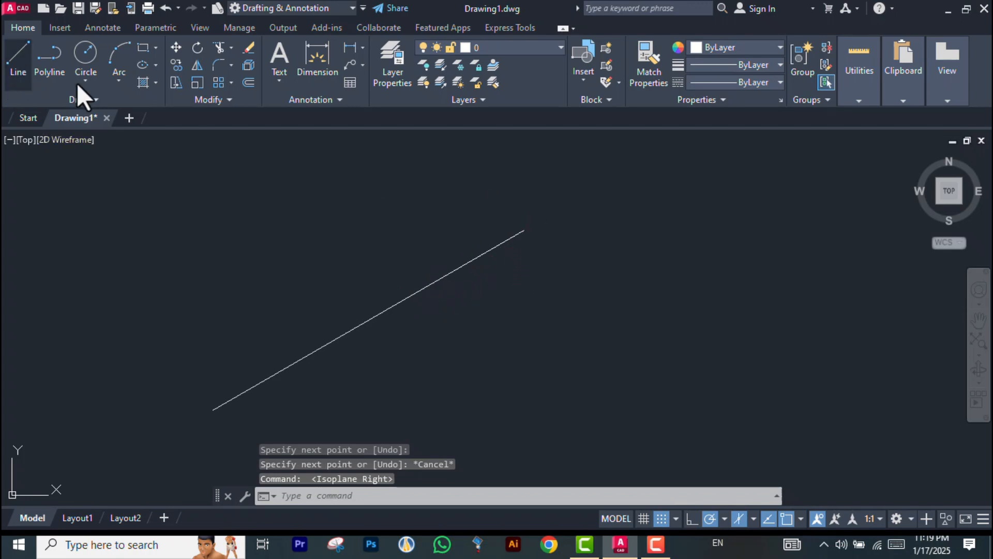
left_click(523, 230)
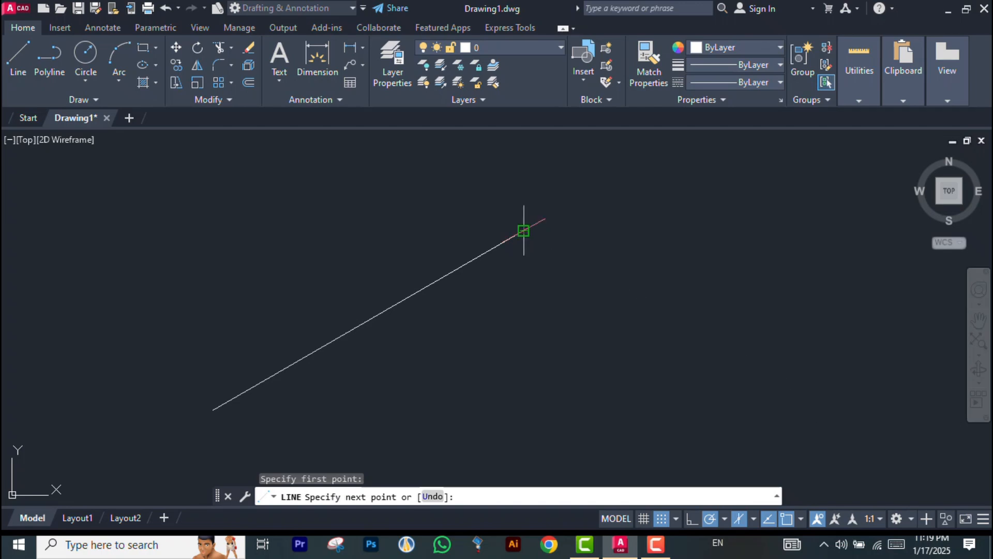
key("F5")
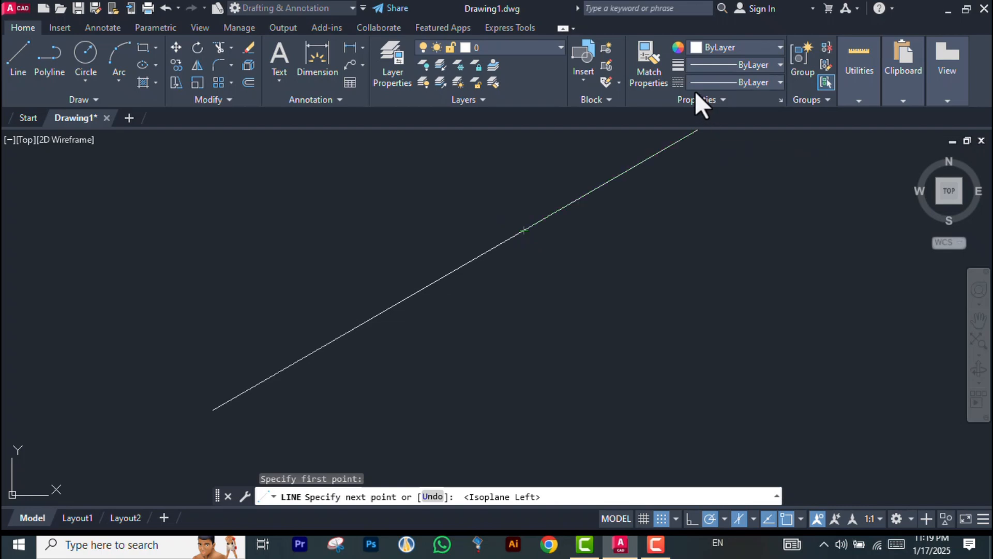
left_click(524, 231)
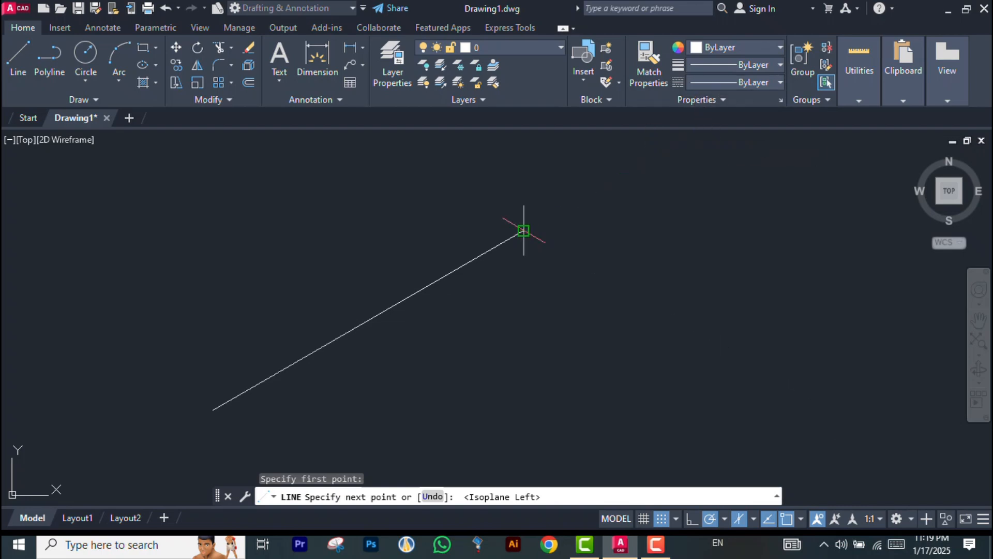
key("F5")
key("F5")
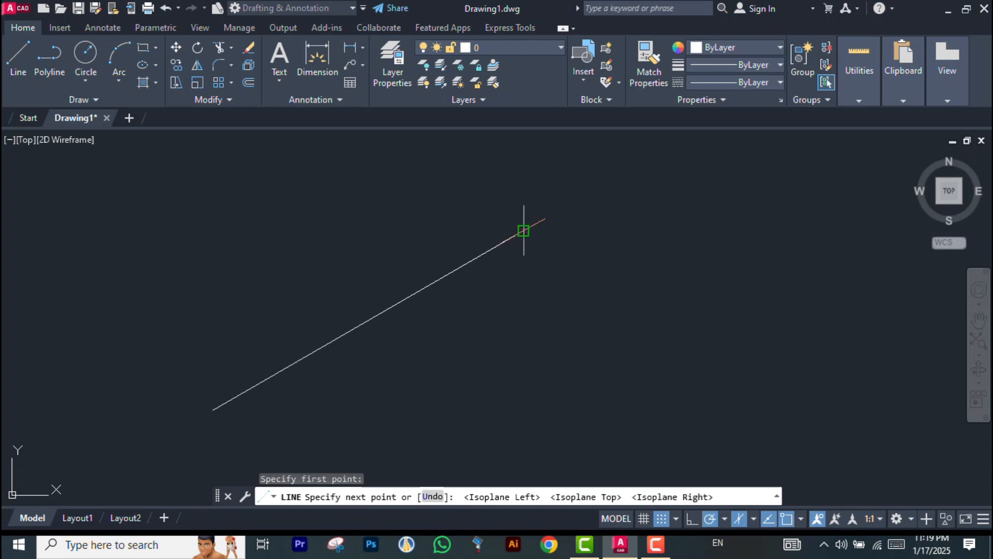
key("Escape")
key("Escape")
Switch the snap type back to rectangular snap and turn snap off in the drafting settings
type("DS")
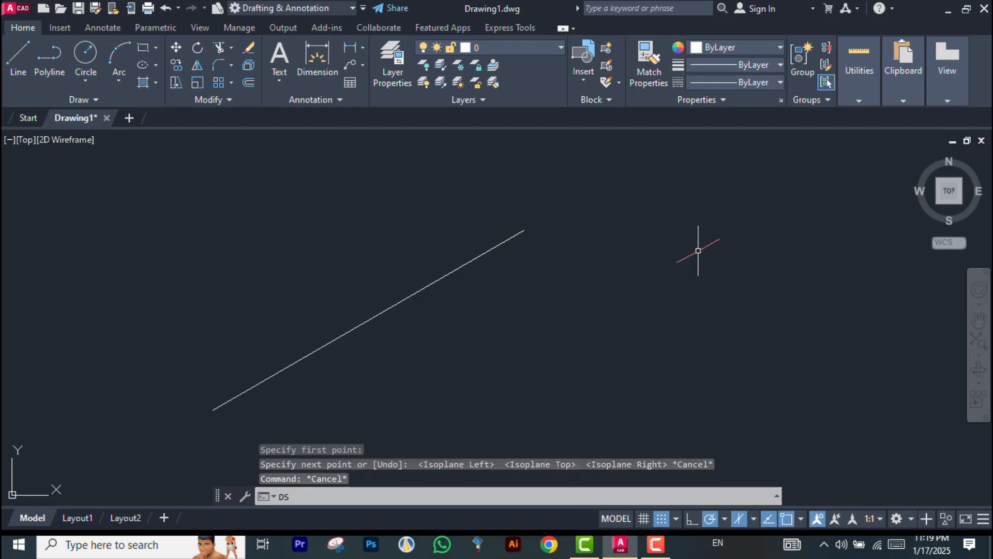
key("Return")
left_click(383, 365)
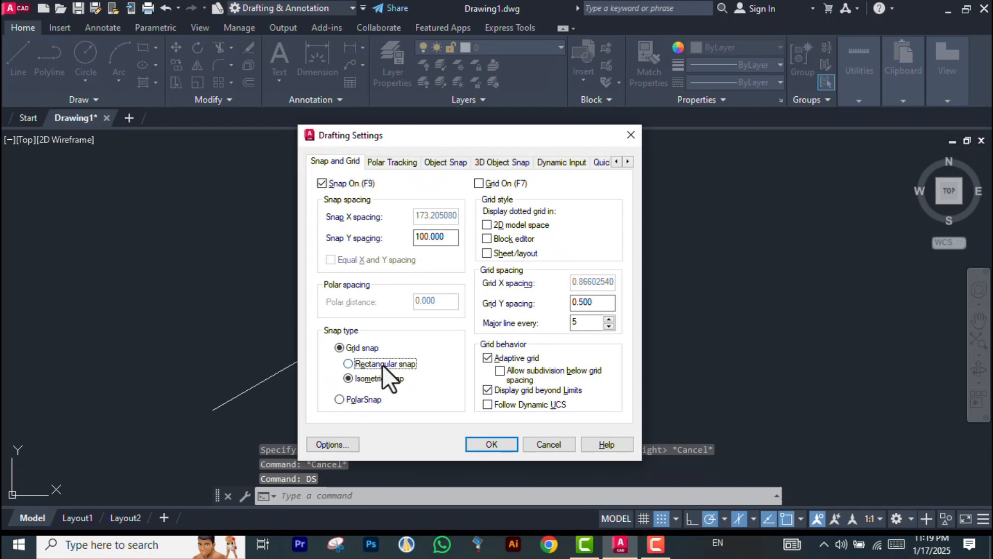
left_click(338, 185)
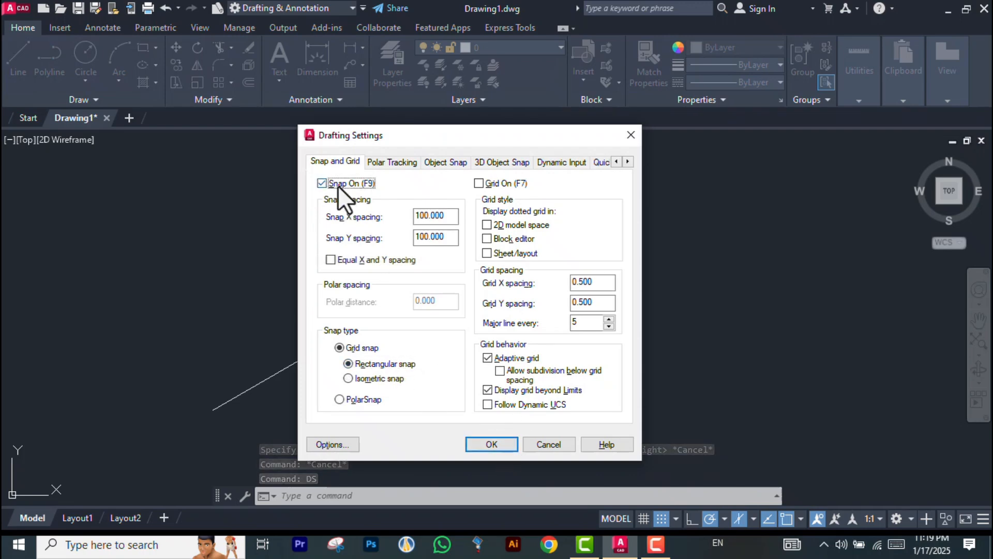
left_click(498, 443)
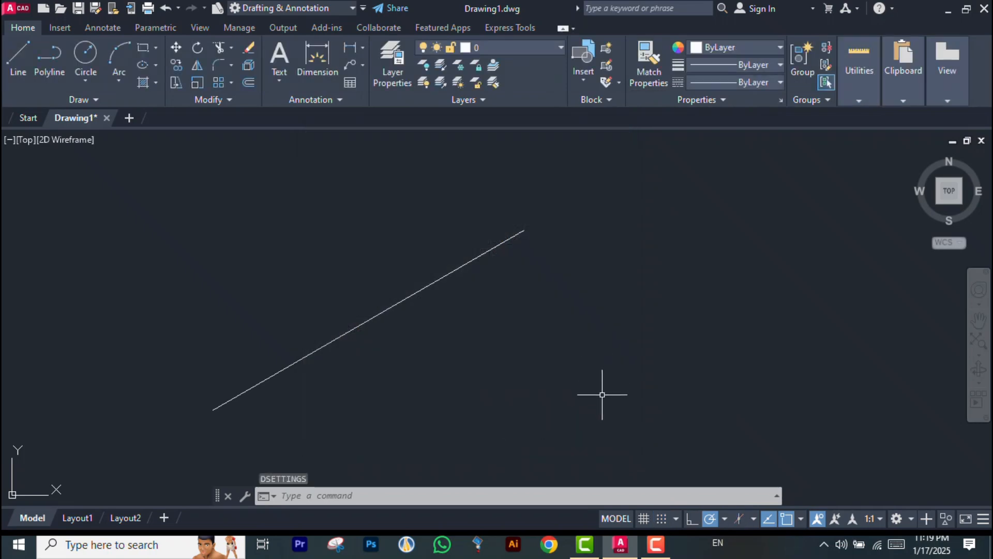
Toggle pointer input in the dynamic input settings of the drafting settings dialog
key("Escape")
type("DS")
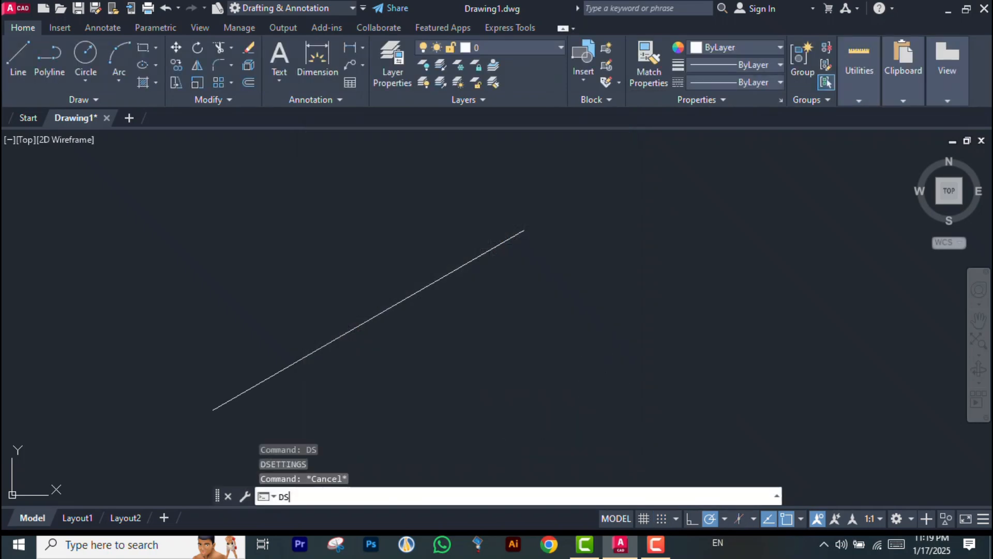
key("Return")
left_click(489, 161)
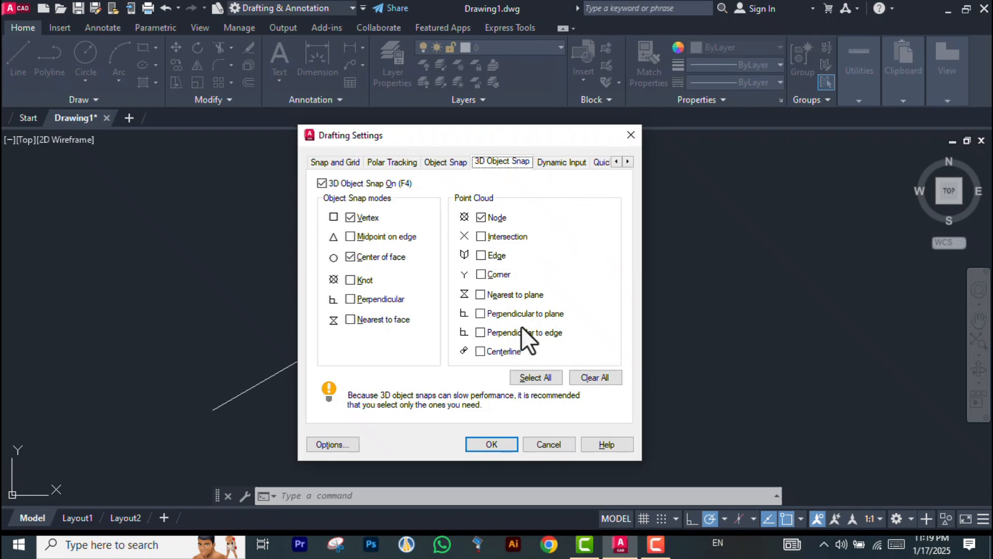
left_click(563, 164)
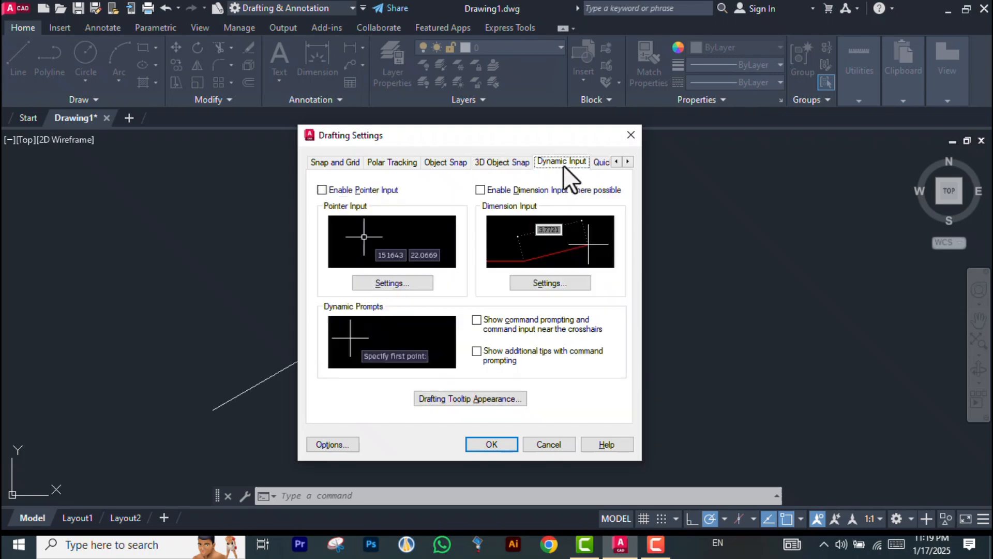
left_click(322, 191)
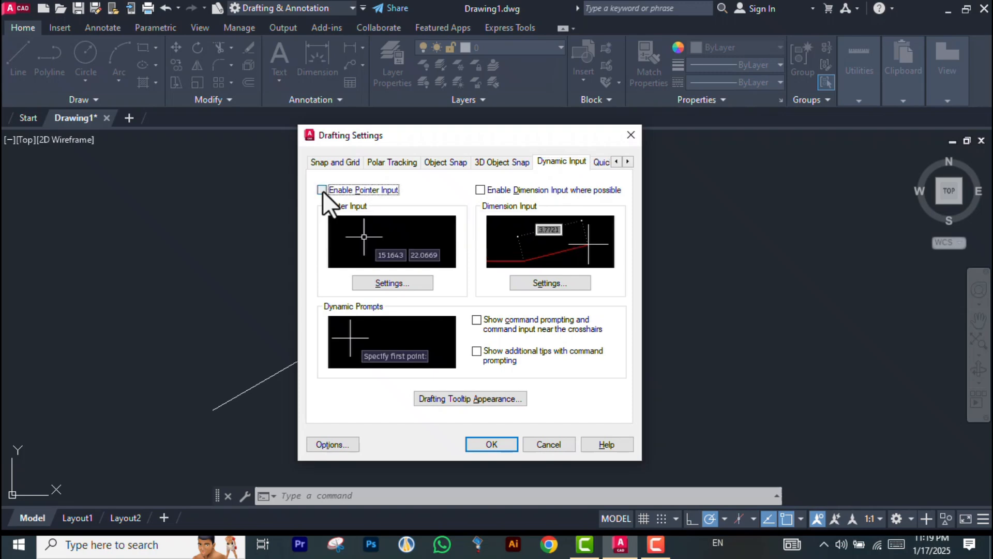
left_click(495, 443)
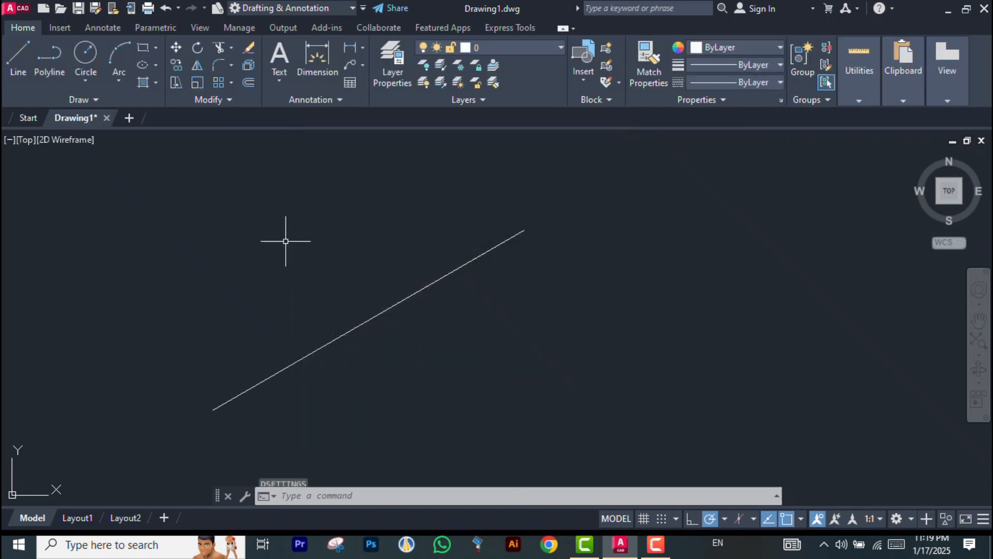
Start a line and toggle the grid display on and off twice
left_click(22, 60)
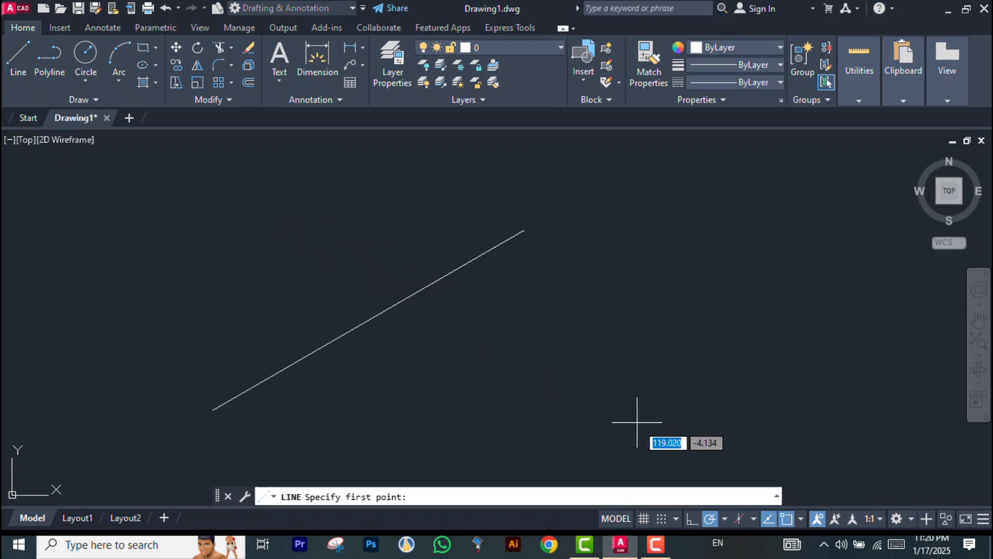
left_click(646, 519)
left_click(647, 520)
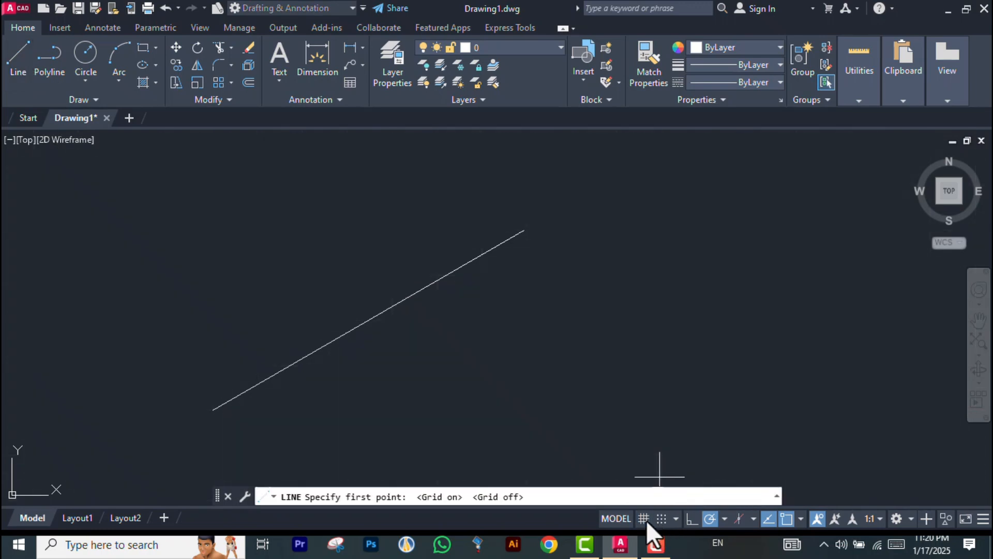
left_click(647, 520)
left_click(647, 520)
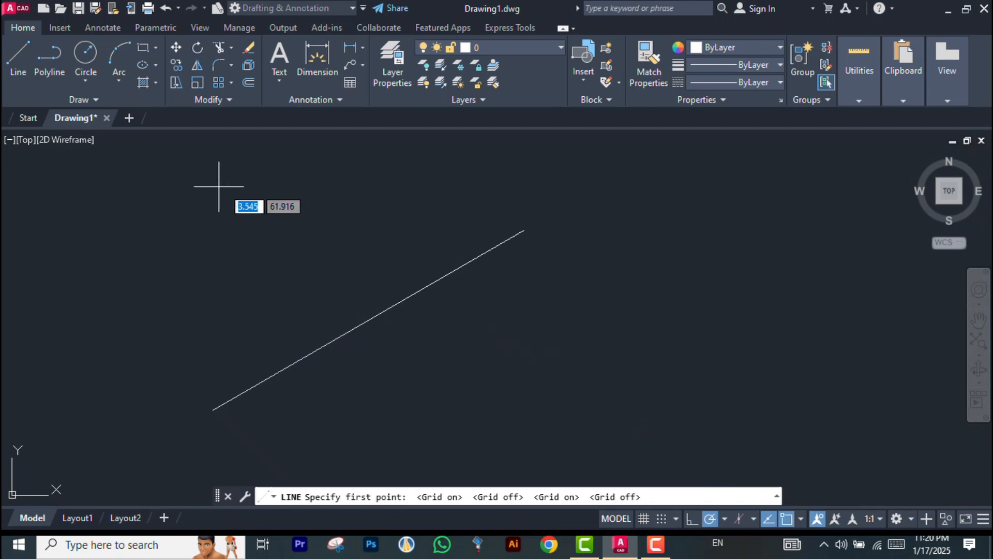
Pick a start point in the upper left of the drawing, switch Ortho mode on, and cancel the line
left_click(174, 204)
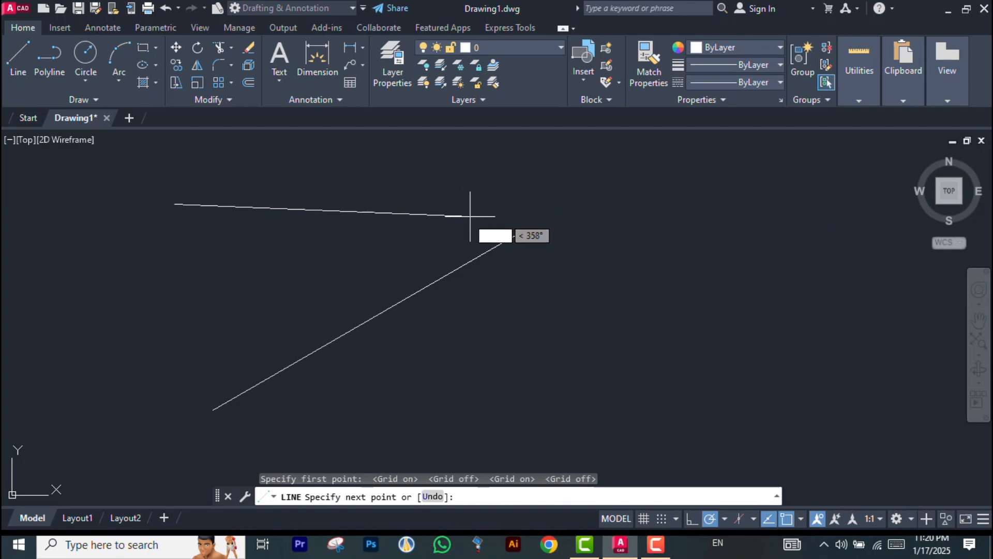
left_click(692, 518)
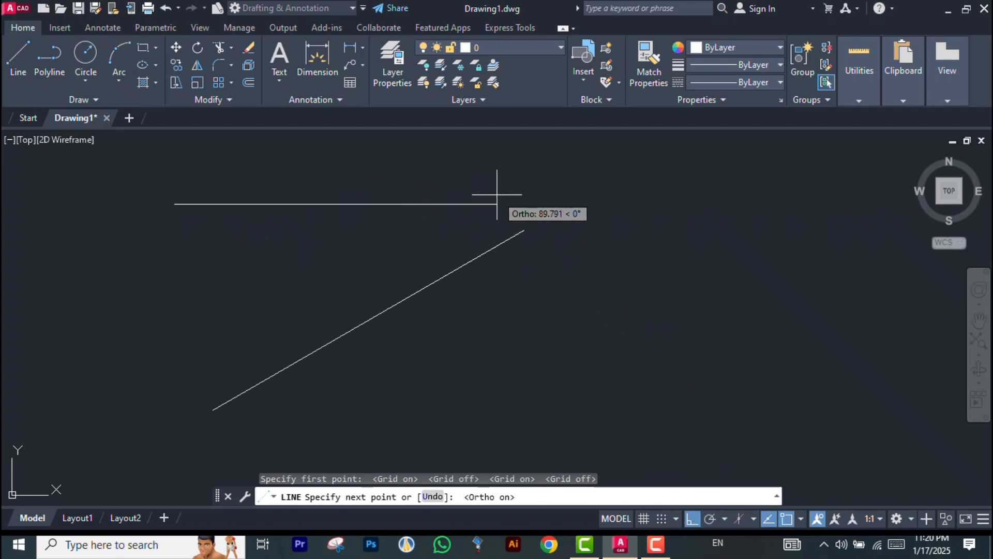
key("Escape")
Open the drafting settings dialog to review the dynamic input options and close it
type("DS")
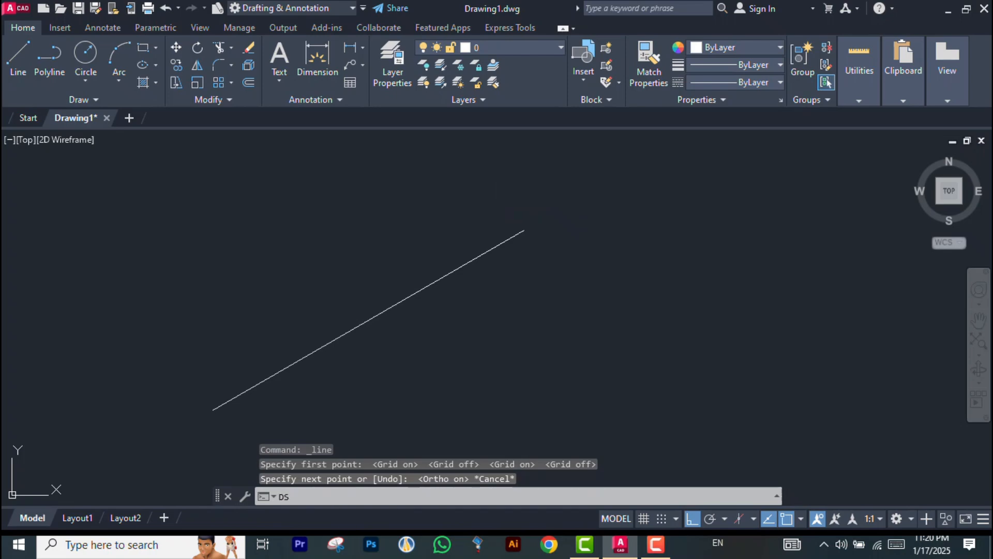
key("Return")
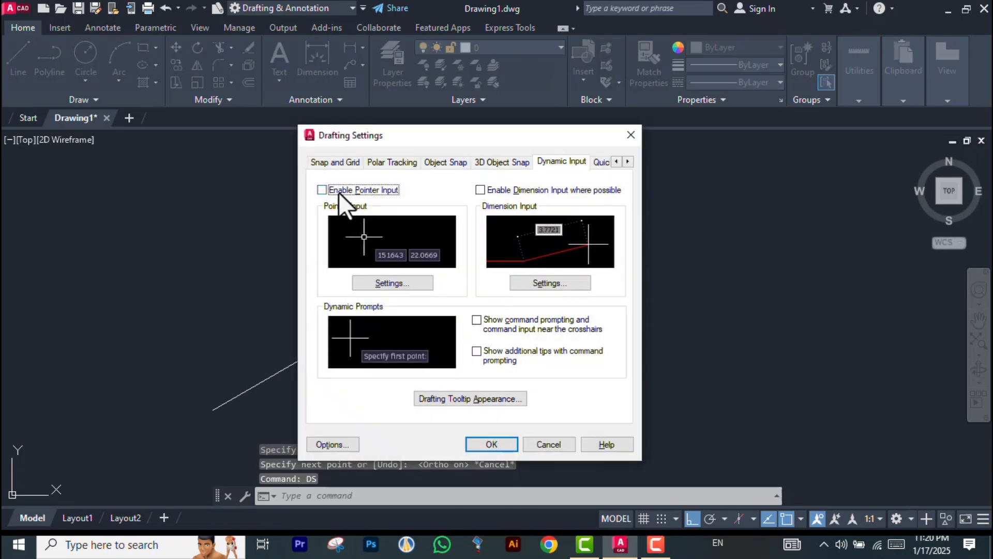
left_click(490, 443)
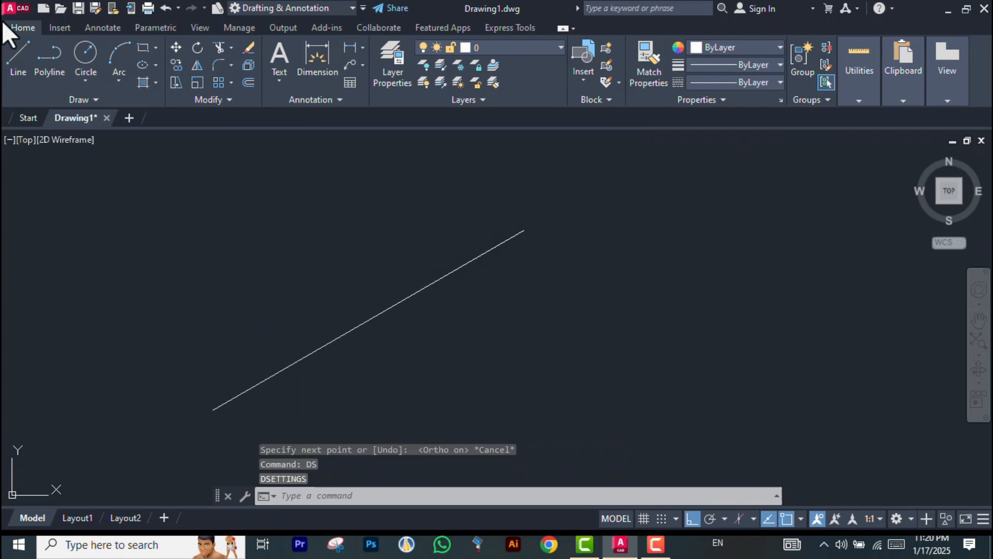
Start an Ortho-constrained horizontal line from the upper left of the drawing and cancel it
left_click(23, 58)
left_click(196, 218)
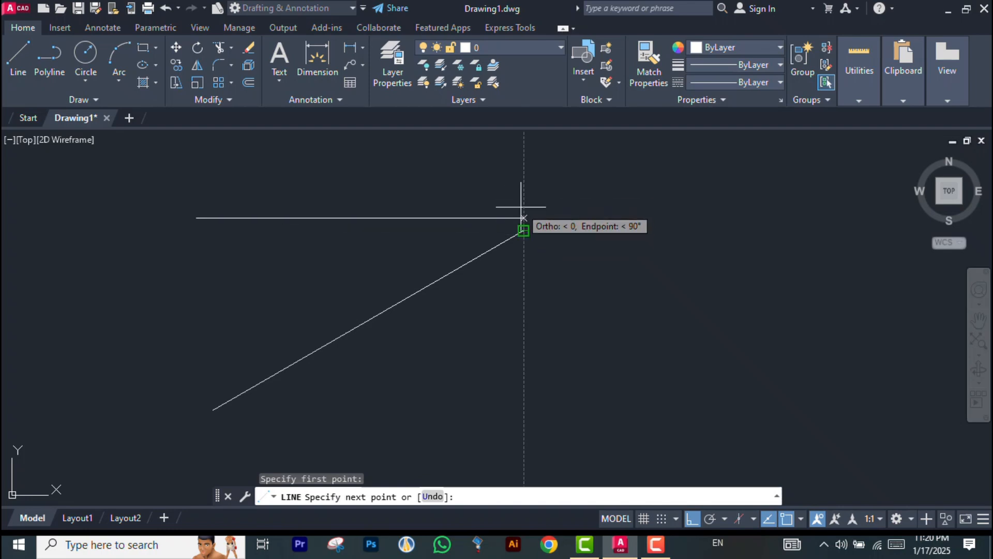
key("Escape")
key("Escape")
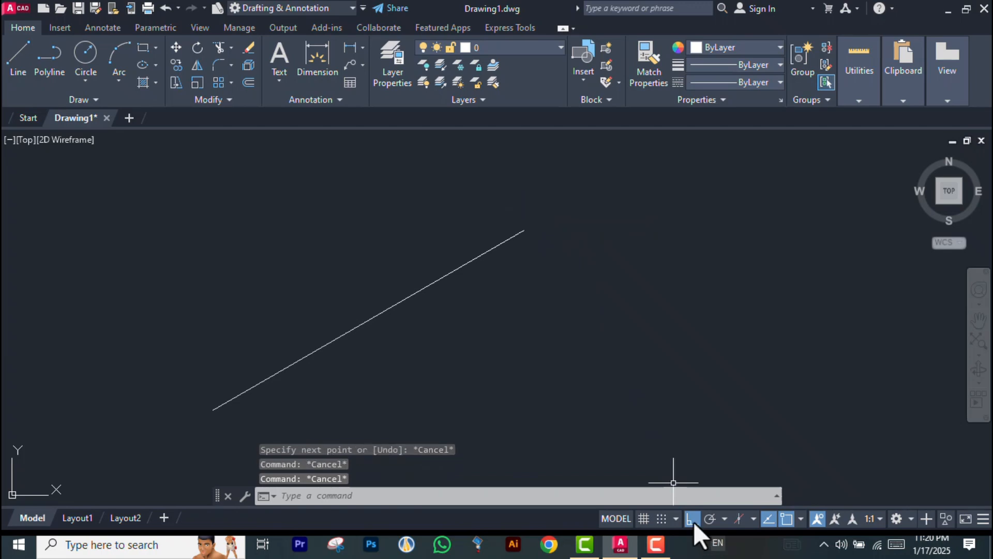
Turn Ortho mode off and dismiss the stray selection window
left_click(692, 519)
left_click(359, 326)
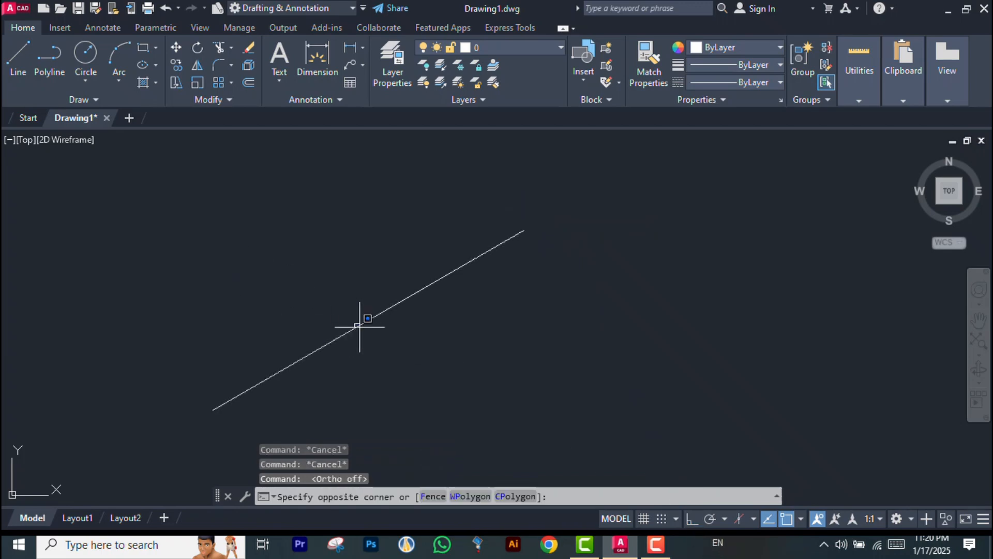
key("Escape")
key("Escape")
Enable dimension input where possible in the dynamic input settings
type("DS")
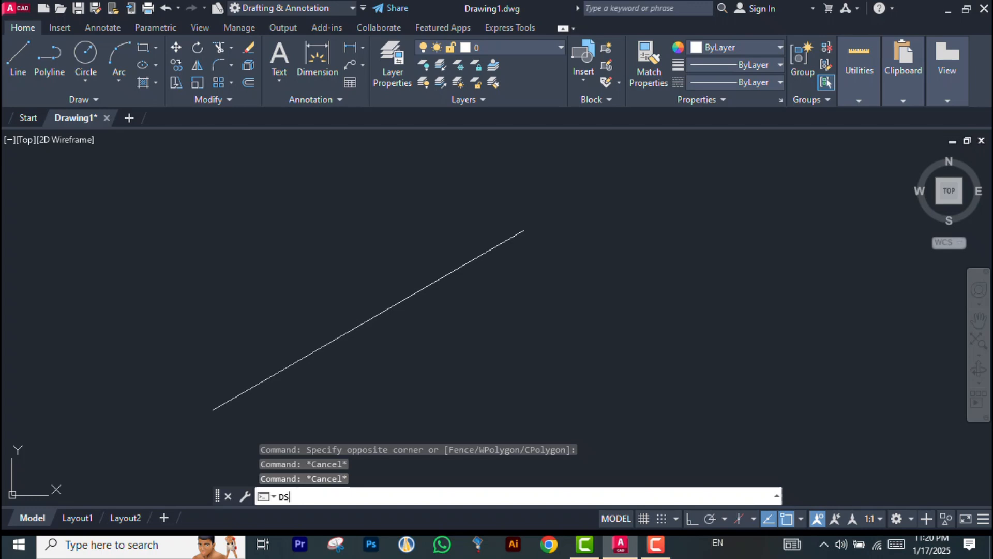
key("Return")
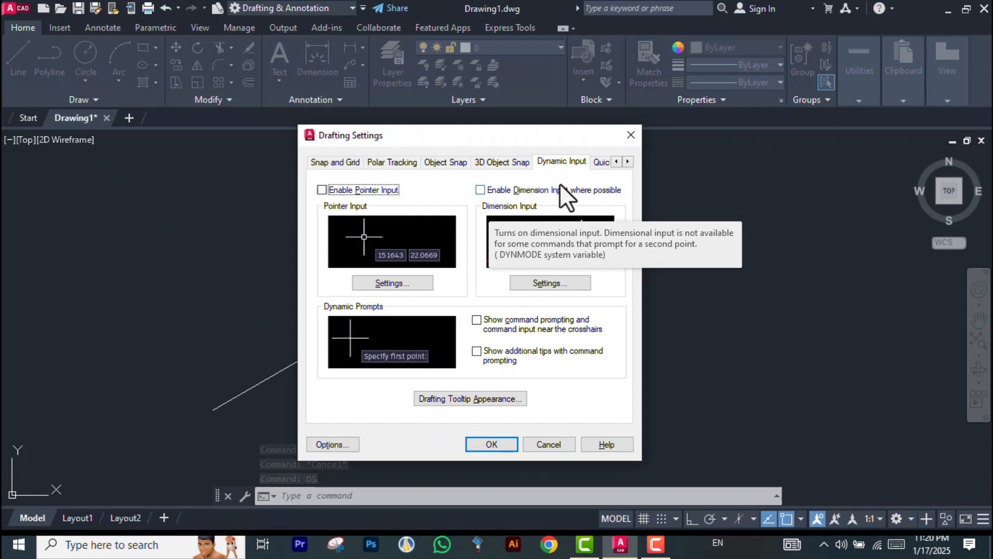
left_click(480, 191)
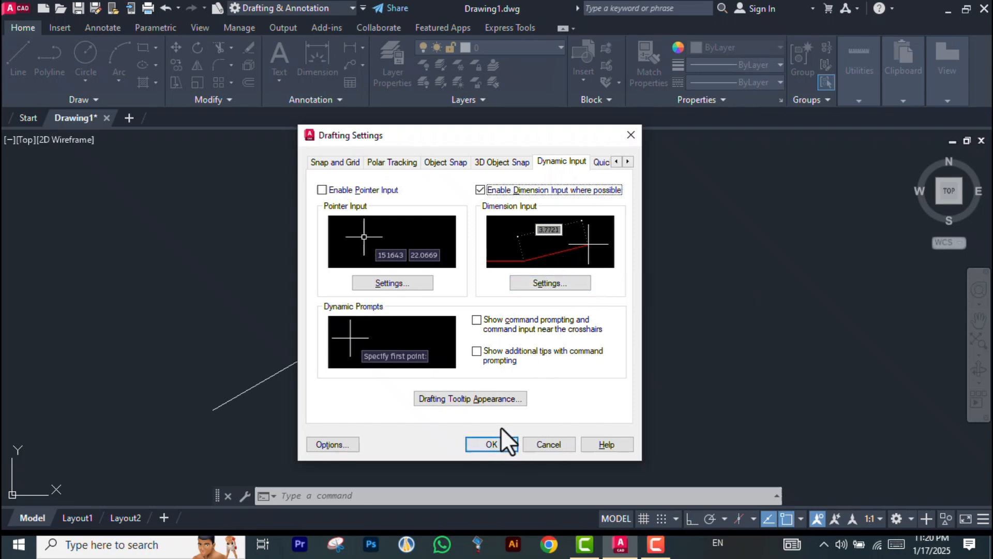
left_click(499, 441)
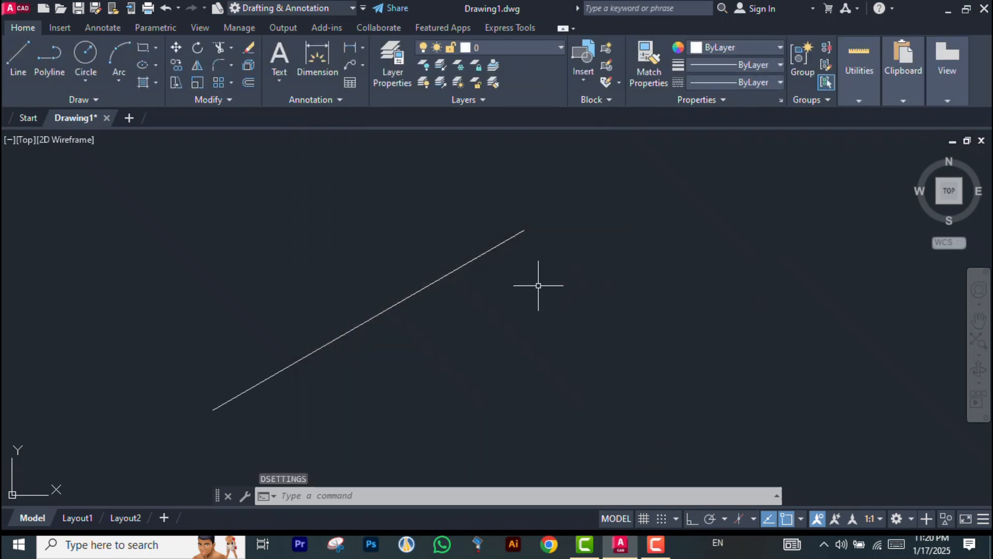
Toggle the dynamic prompt options for command prompting near the crosshairs and additional tips on and off
type("DS")
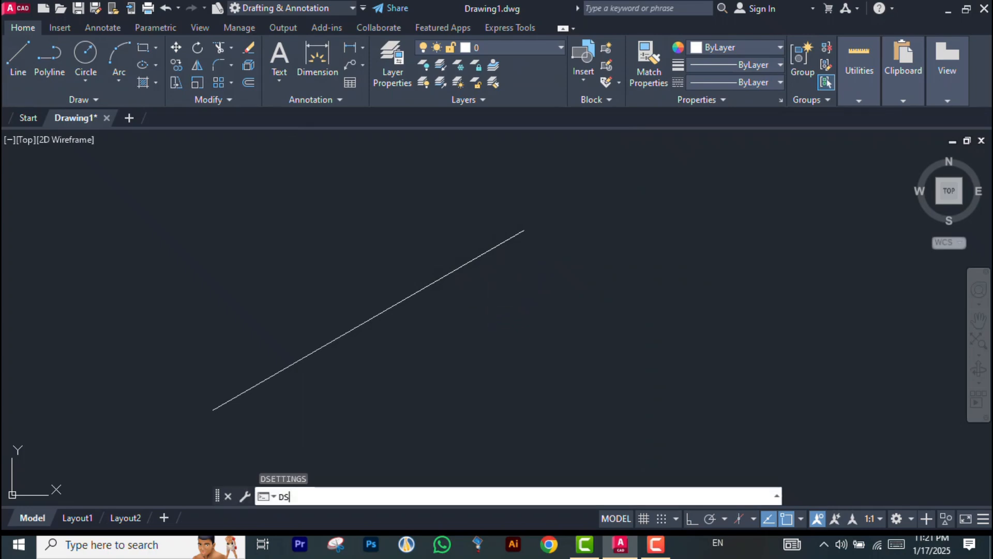
key("Return")
left_click(476, 320)
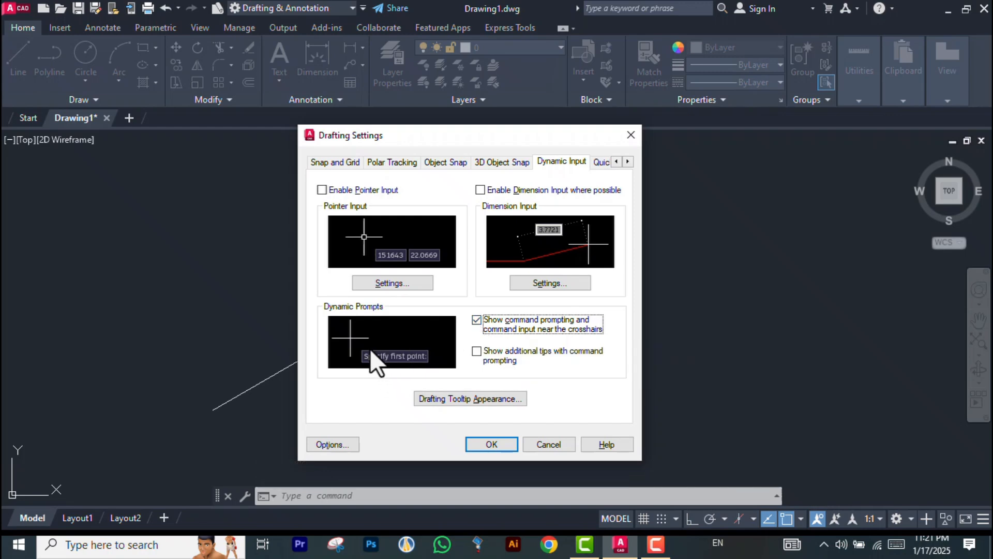
left_click(476, 319)
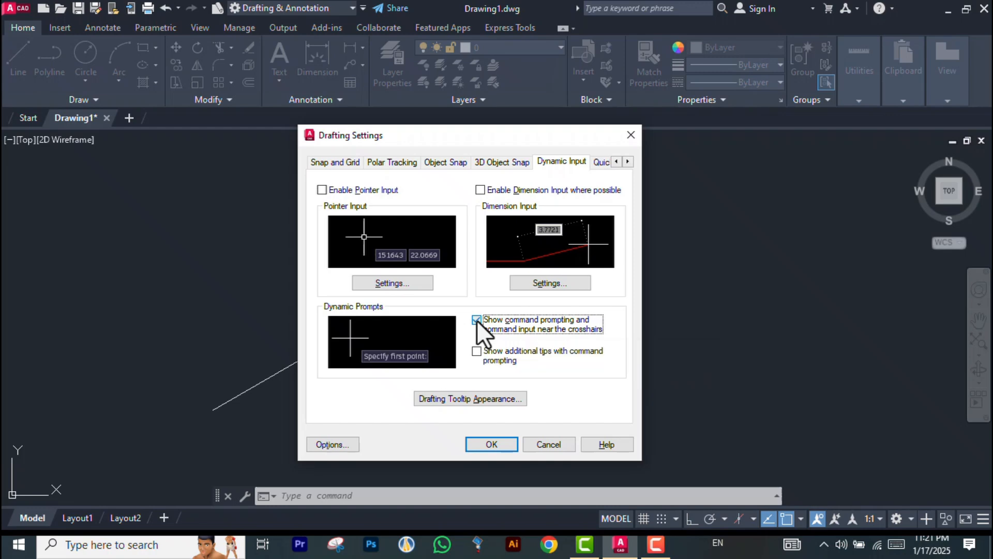
left_click(478, 351)
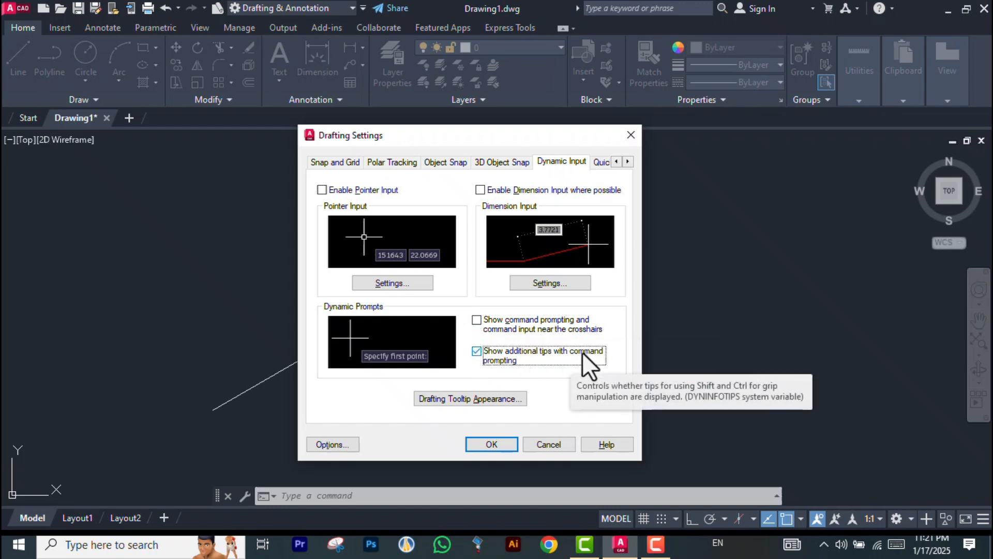
left_click(474, 352)
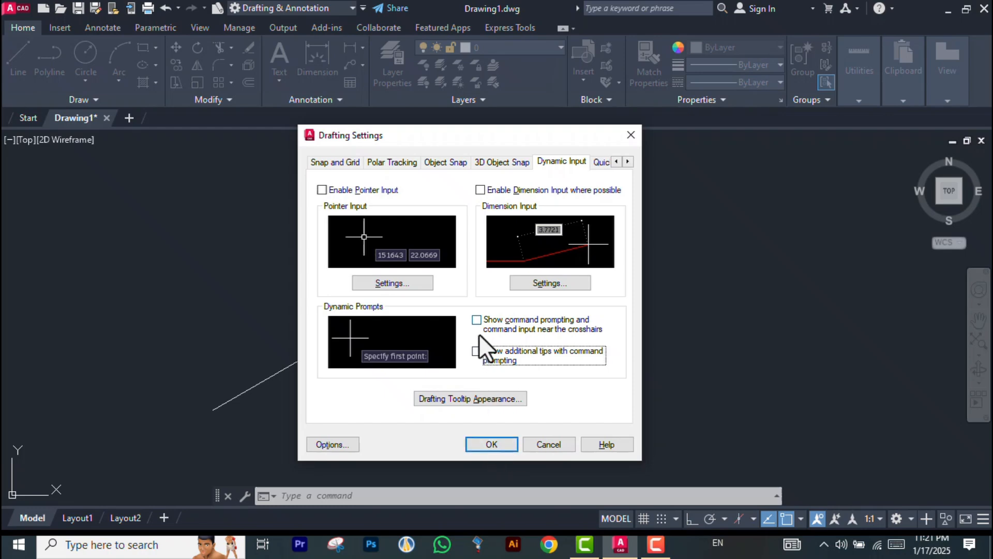
Enable pointer input, dimension input, and both dynamic prompt options, then apply the drafting settings
left_click(479, 321)
left_click(473, 351)
left_click(479, 190)
left_click(325, 191)
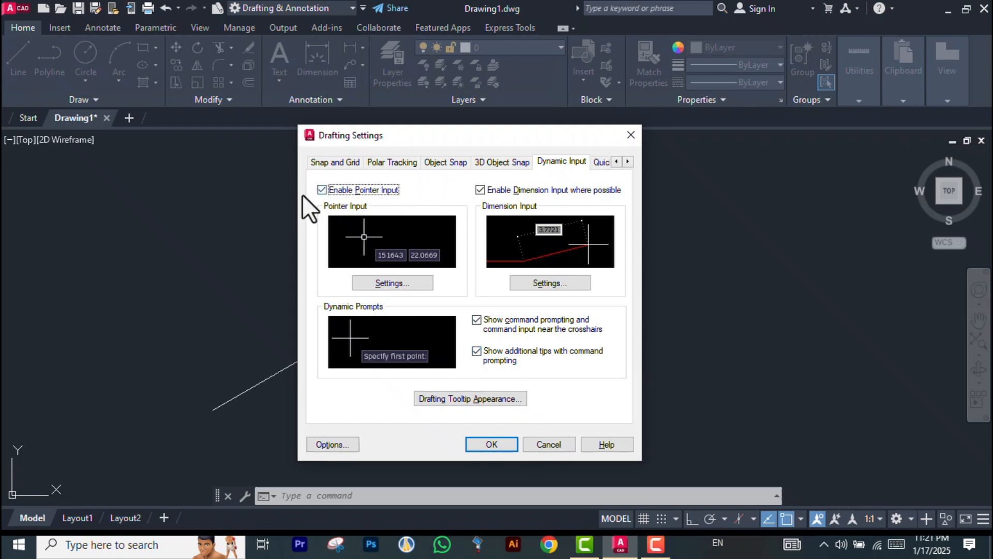
left_click(491, 446)
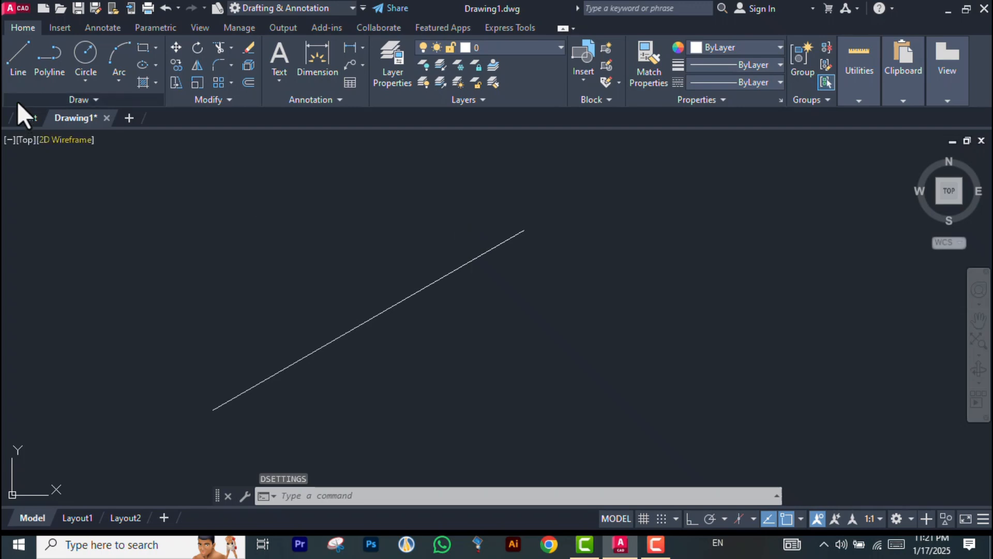
Start a line with dynamic input from the upper left of the drawing and cancel it
left_click(15, 64)
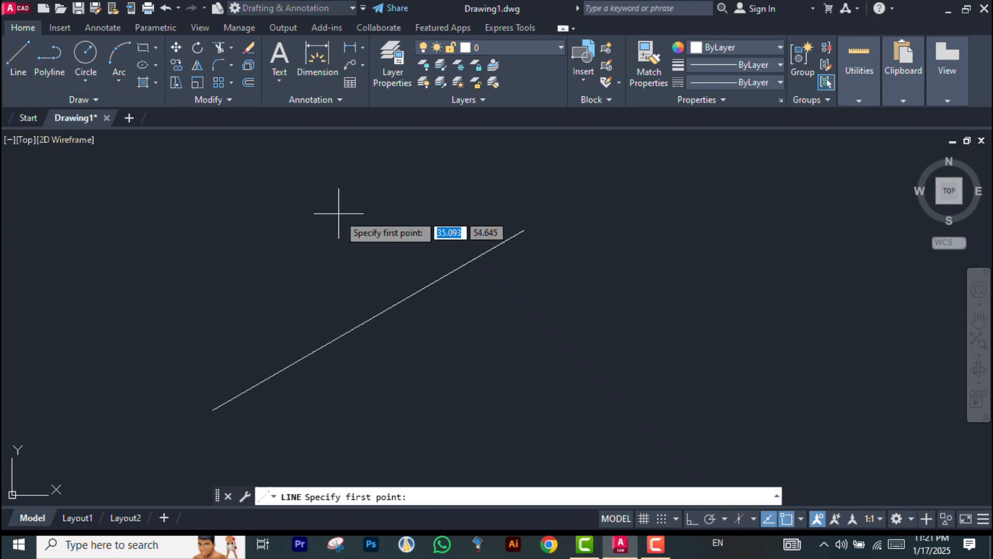
left_click(184, 230)
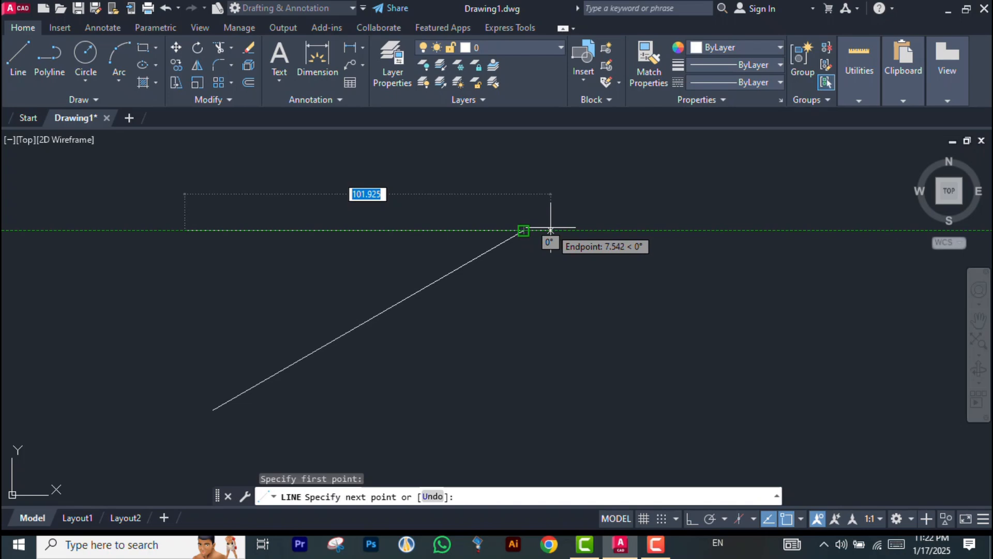
key("Escape")
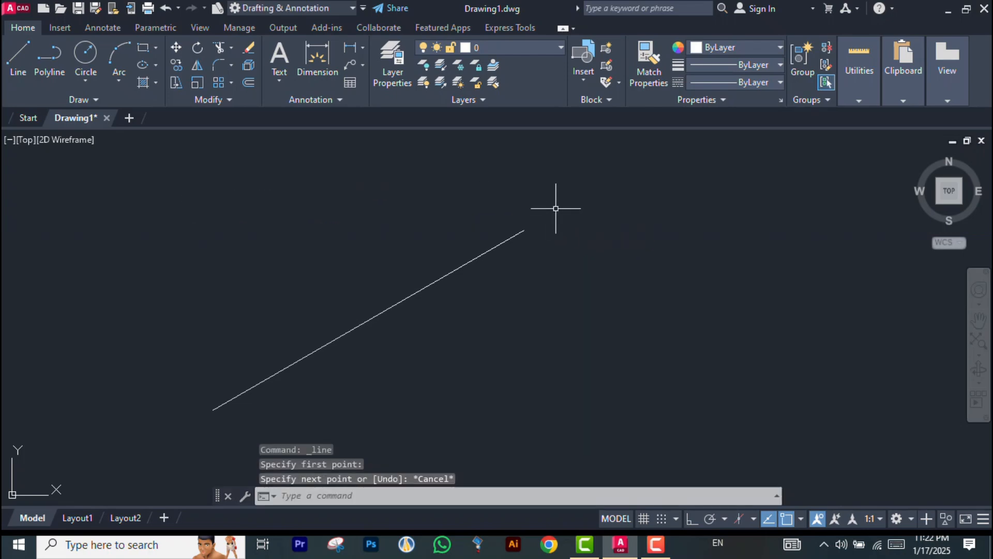
Select the existing diagonal line and delete it
left_click(511, 239)
key("Delete")
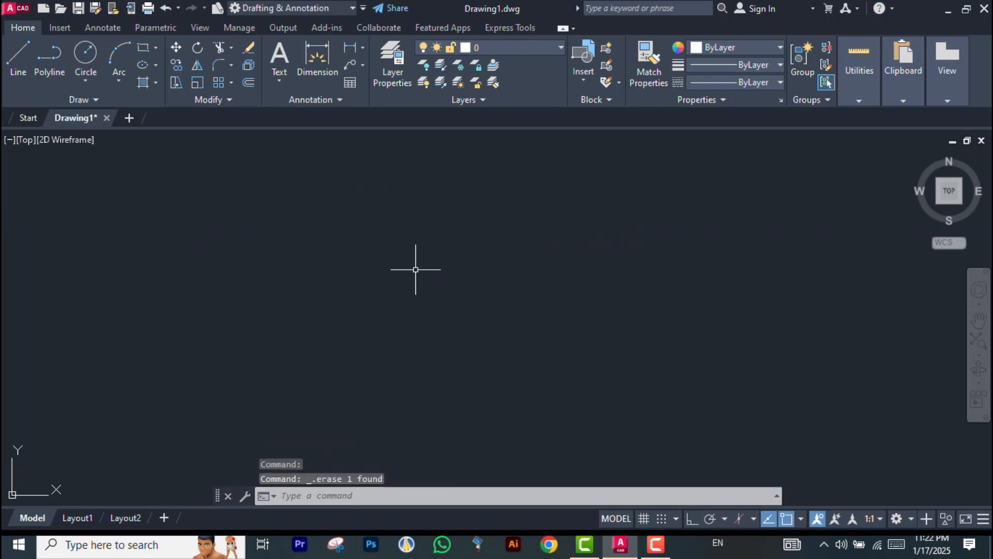
key("Escape")
Draw a horizontal line segment with Ortho mode switched on
left_click(16, 61)
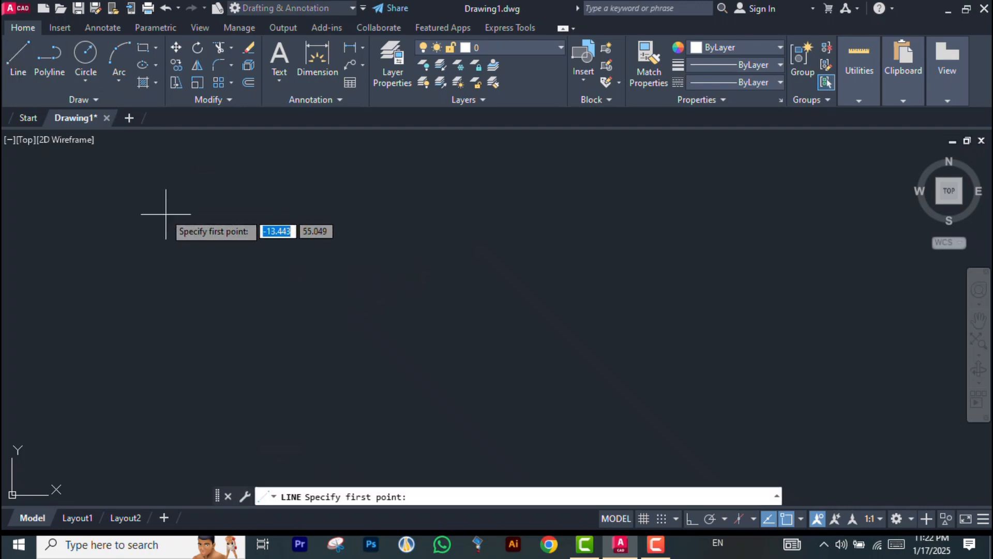
left_click(232, 334)
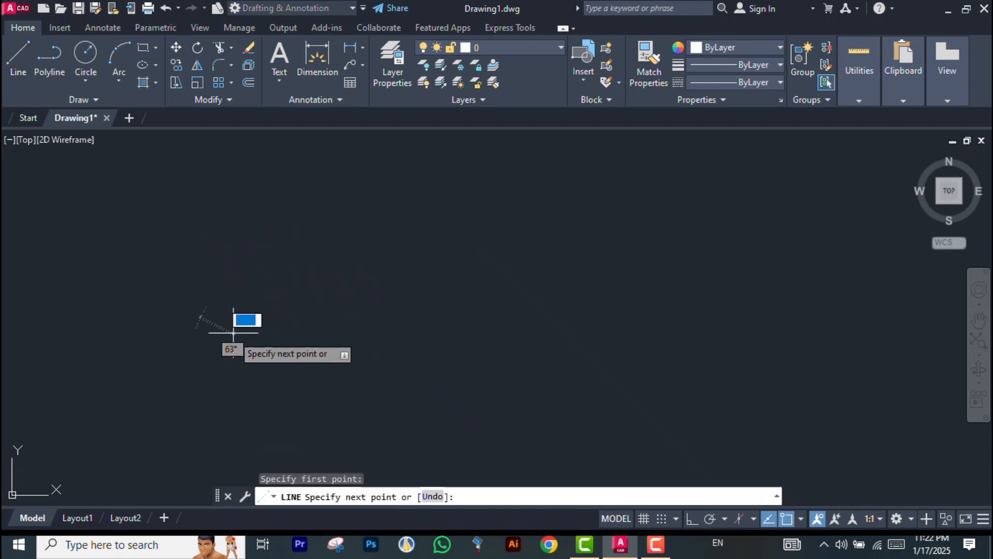
left_click(695, 519)
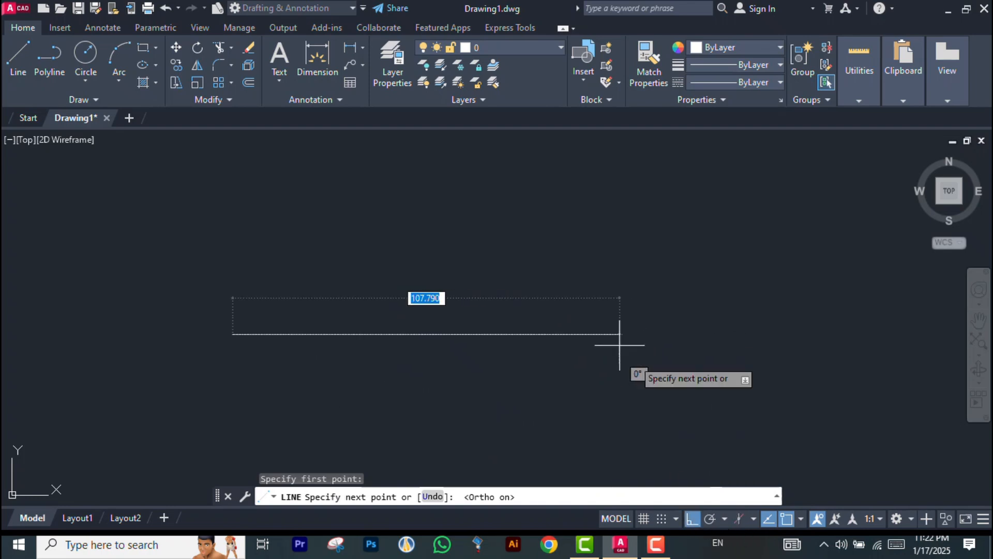
left_click(481, 307)
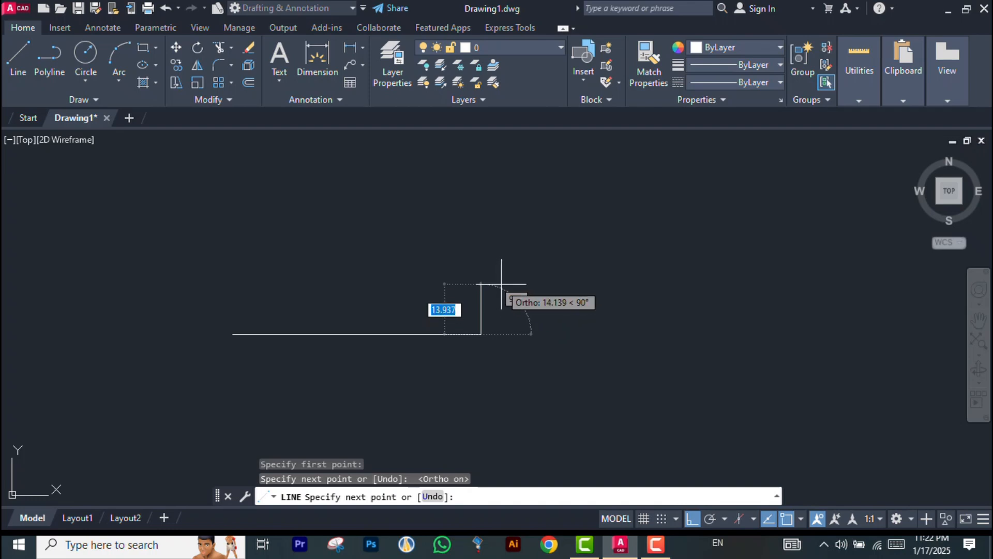
Turn Ortho off and continue the line with a segment at a 45° angle, then end the command
left_click(692, 519)
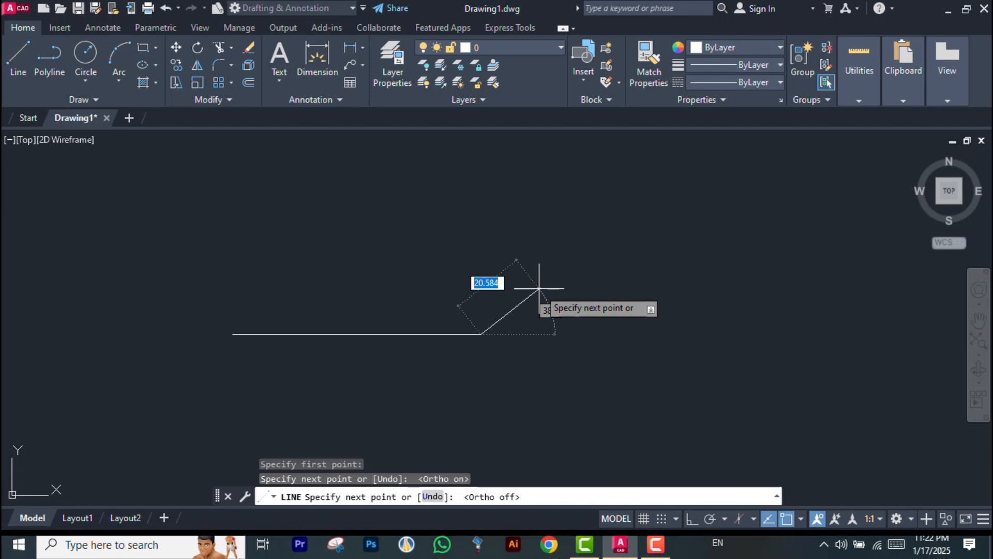
key("Tab")
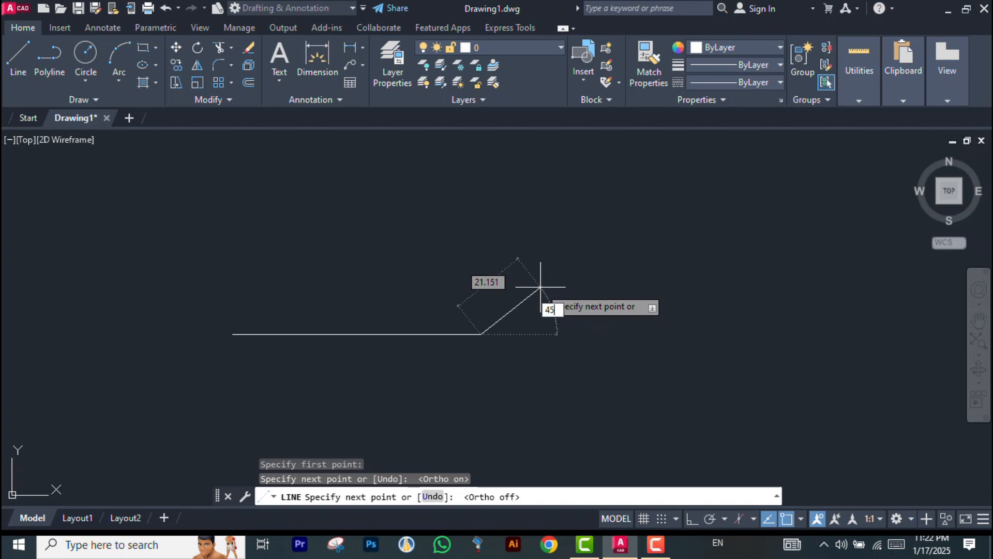
key("Return")
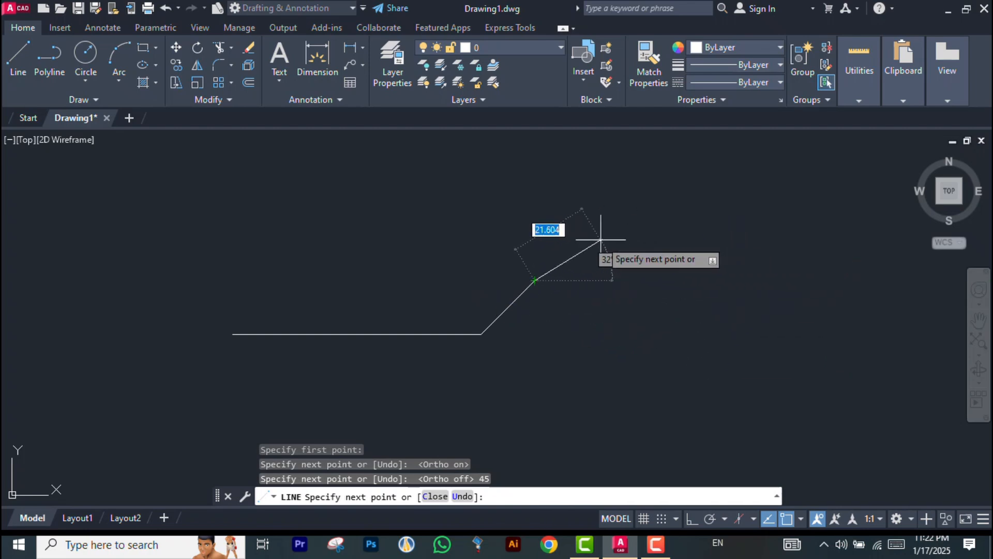
key("Escape")
scroll(486, 332, "up", 5)
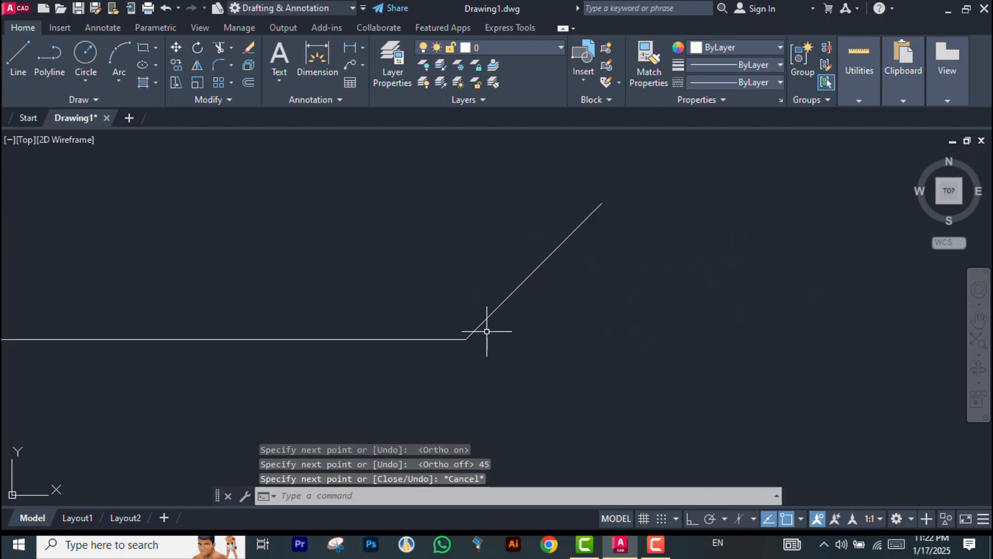
scroll(489, 313, "down", 5)
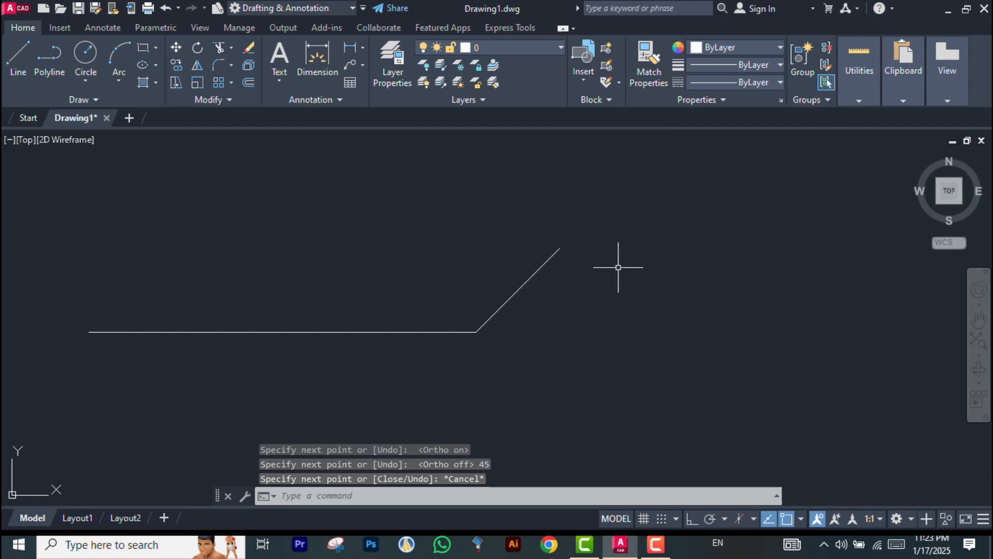
scroll(618, 268, "down", 1)
scroll(618, 267, "up", 1)
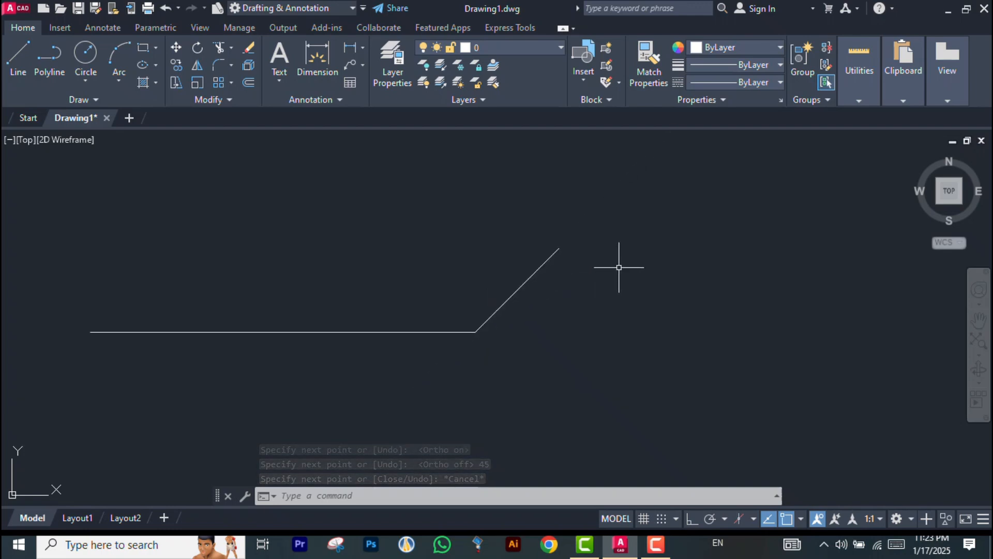
key("Escape")
key("Escape")
key("Escape")
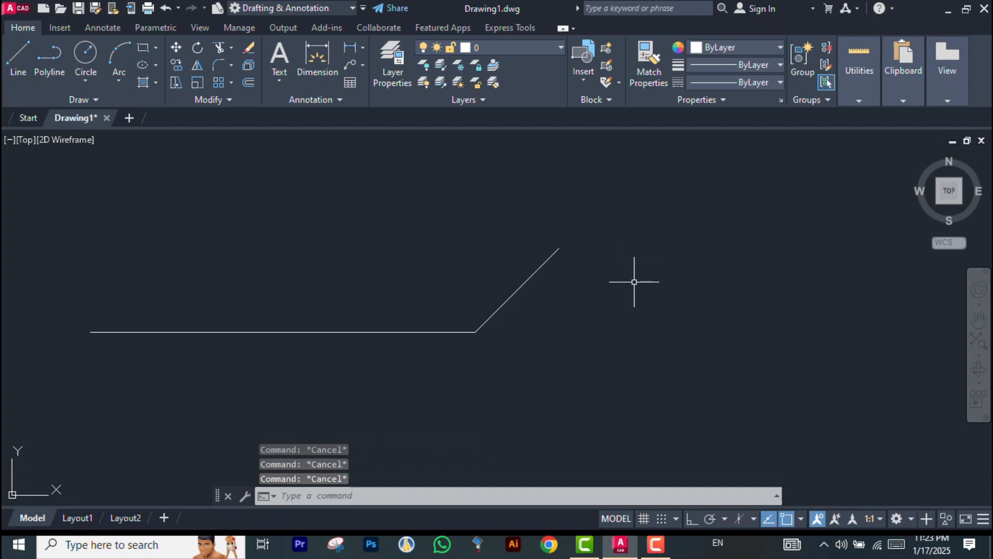
scroll(459, 317, "up", 3)
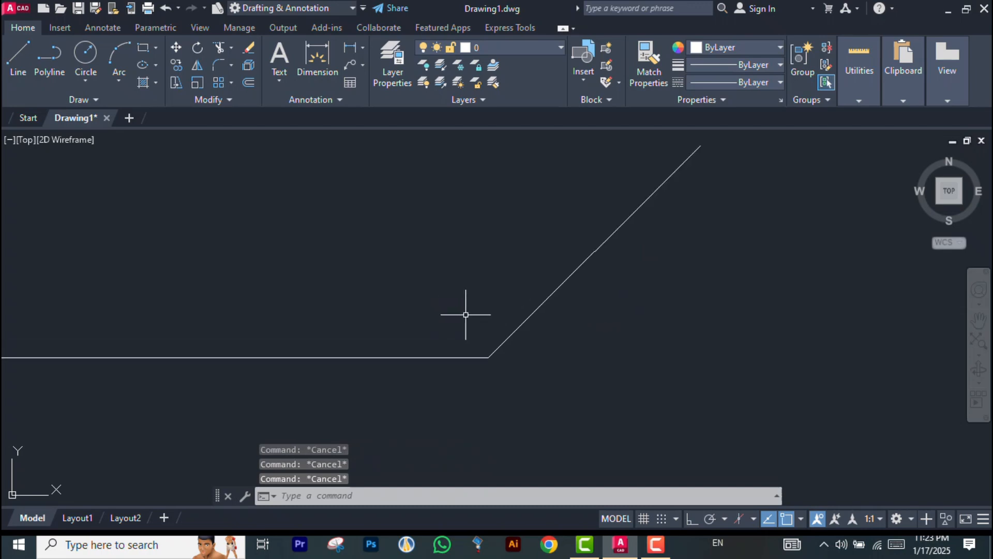
scroll(521, 310, "down", 5)
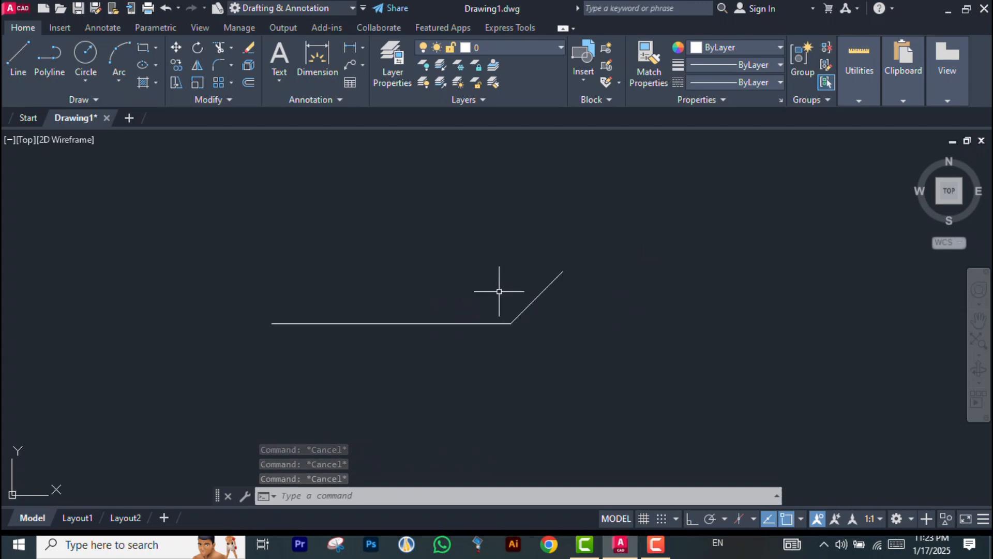
Draw a rectangle to the right of the lines
key("Return")
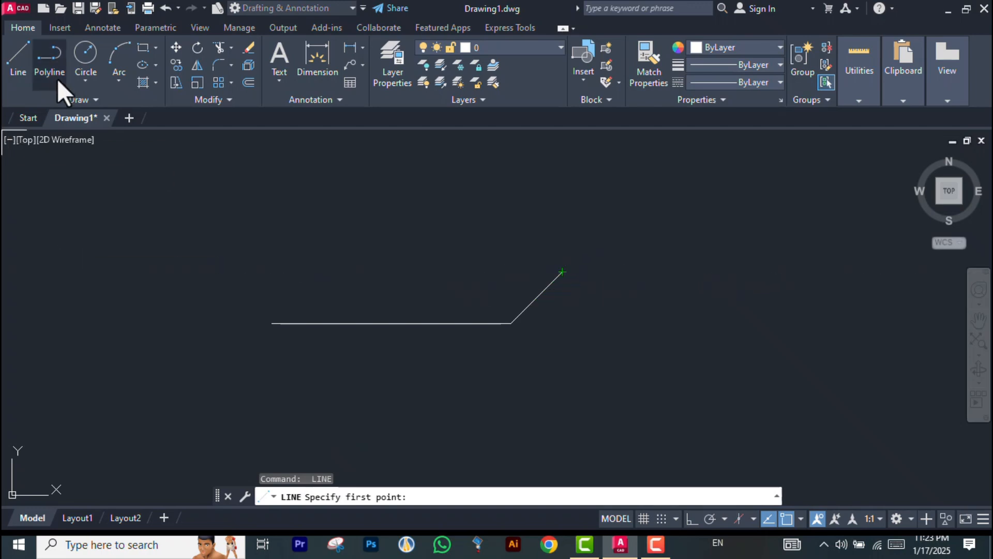
left_click(145, 47)
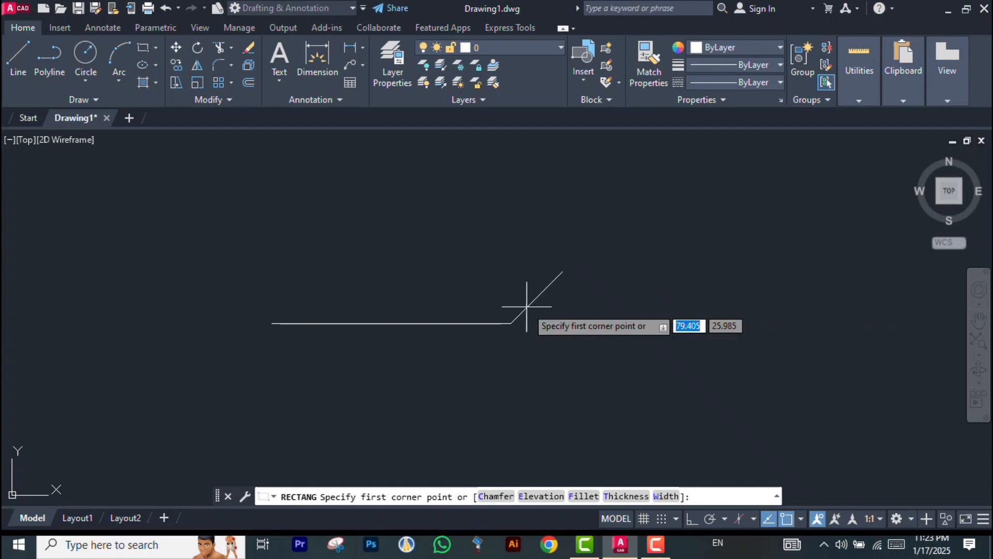
middle_click_drag(184, 305, 139, 306)
left_click(598, 235)
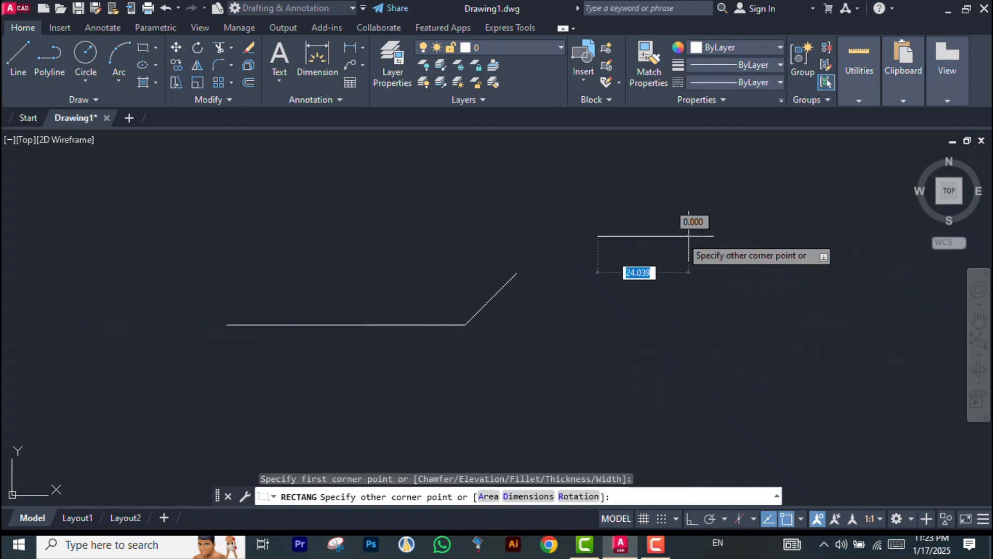
left_click(825, 341)
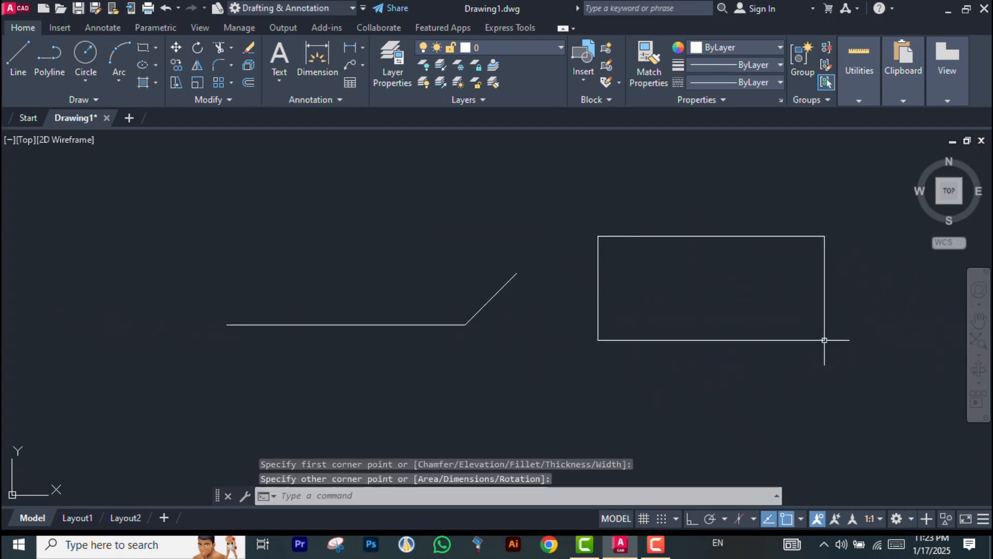
key("Escape")
key("Escape")
key("Escape")
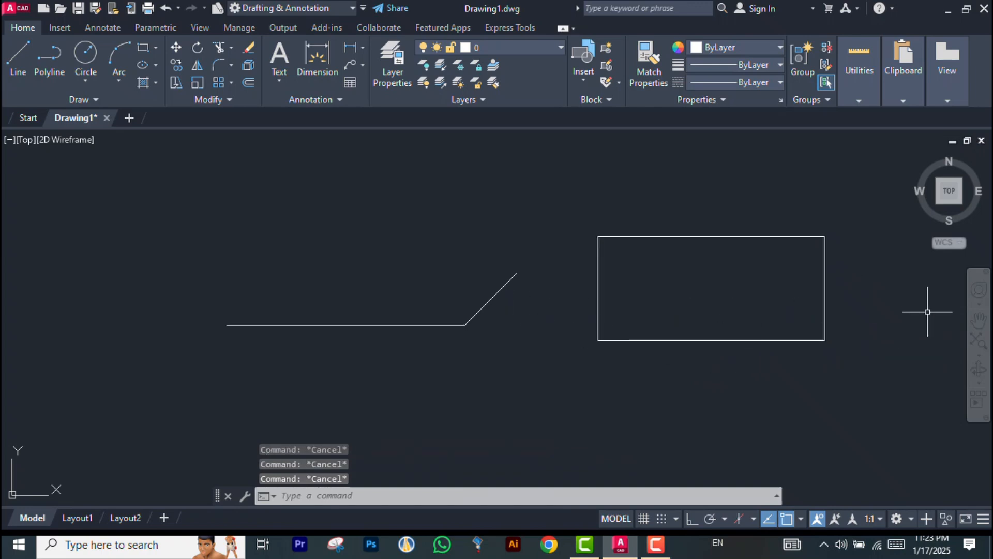
Erase the rectangle's right edge
left_click(825, 265)
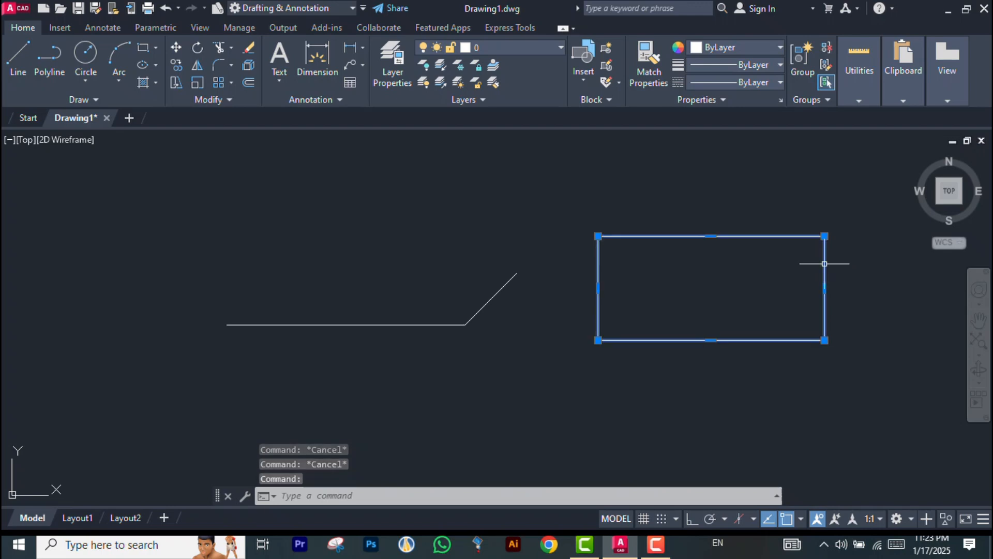
scroll(892, 255, "up", 2)
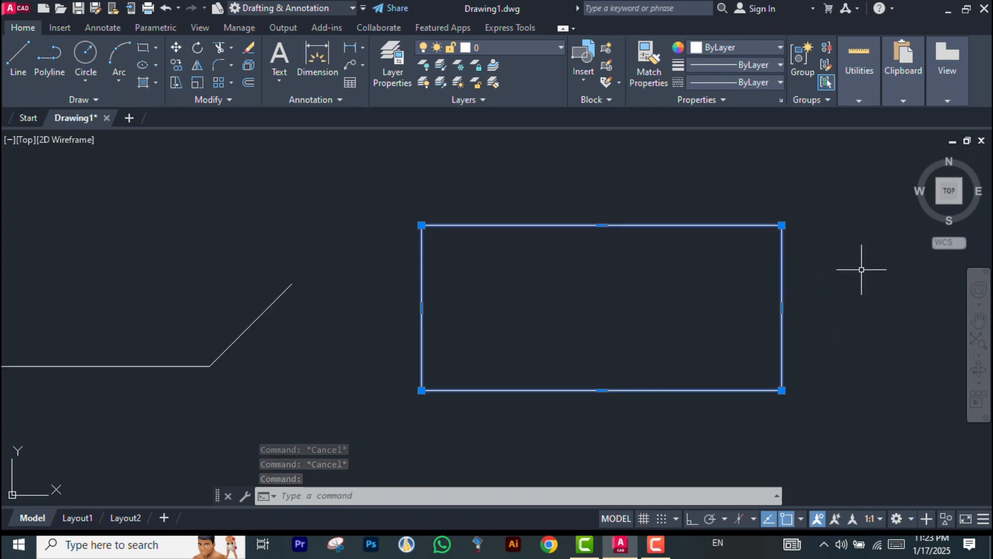
key("Escape")
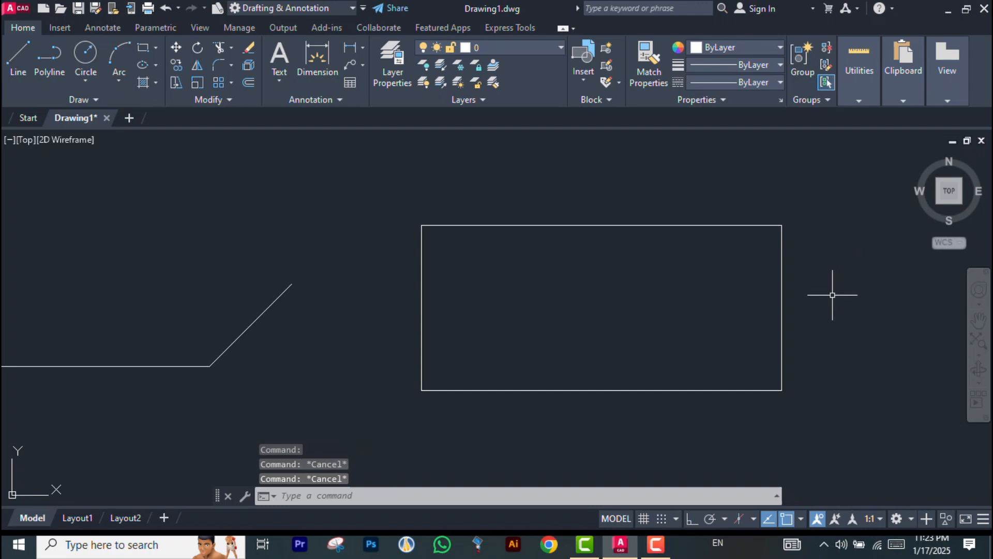
left_click(782, 308, "ctrl")
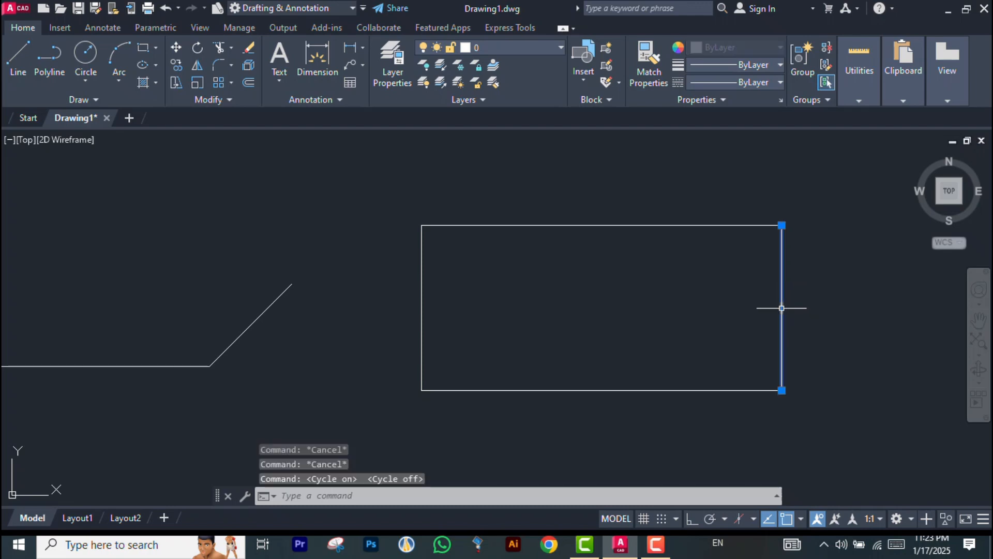
type("E")
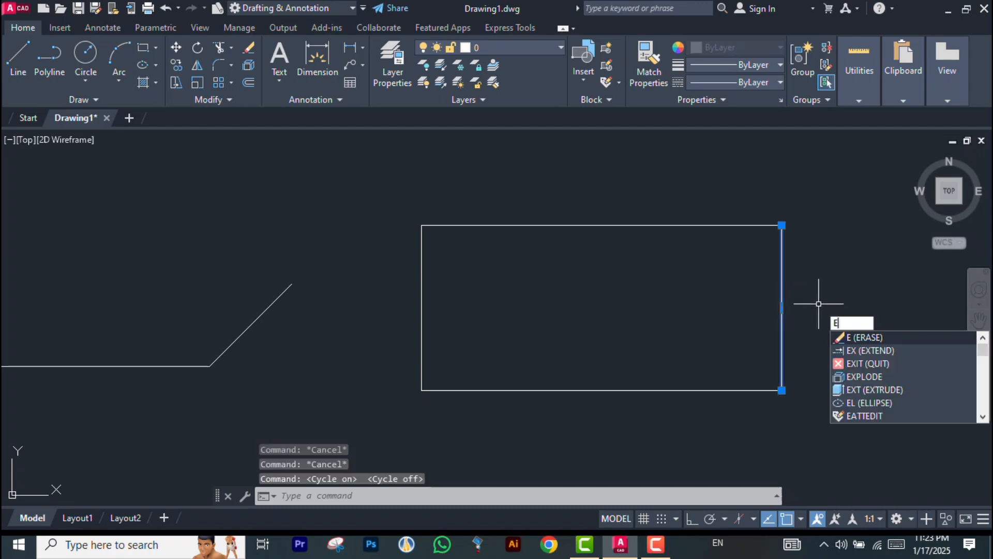
key("Return")
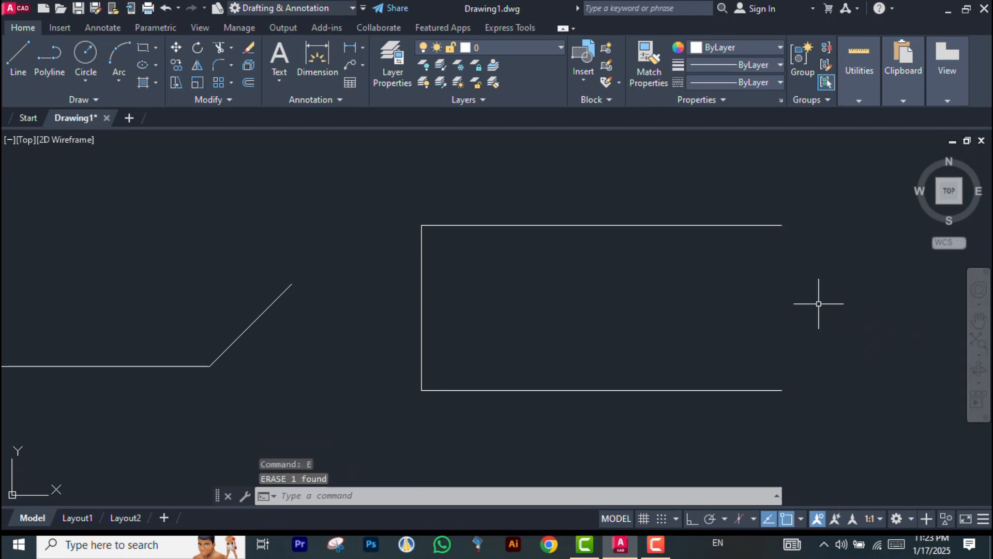
With object snap off, draw a vertical line closing the rectangle's open right side, then turn object snap back on
scroll(399, 350, "down", 2)
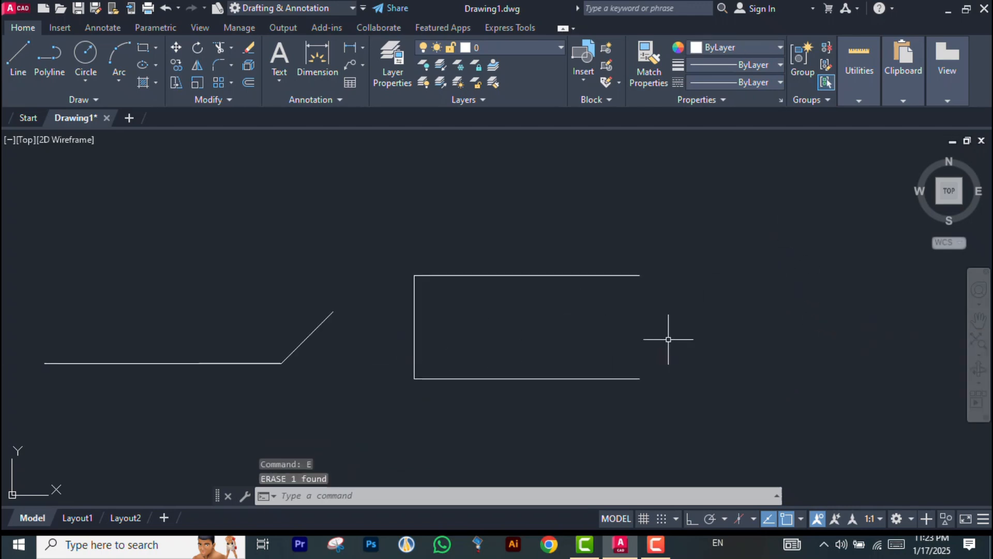
scroll(669, 340, "up", 2)
left_click(14, 60)
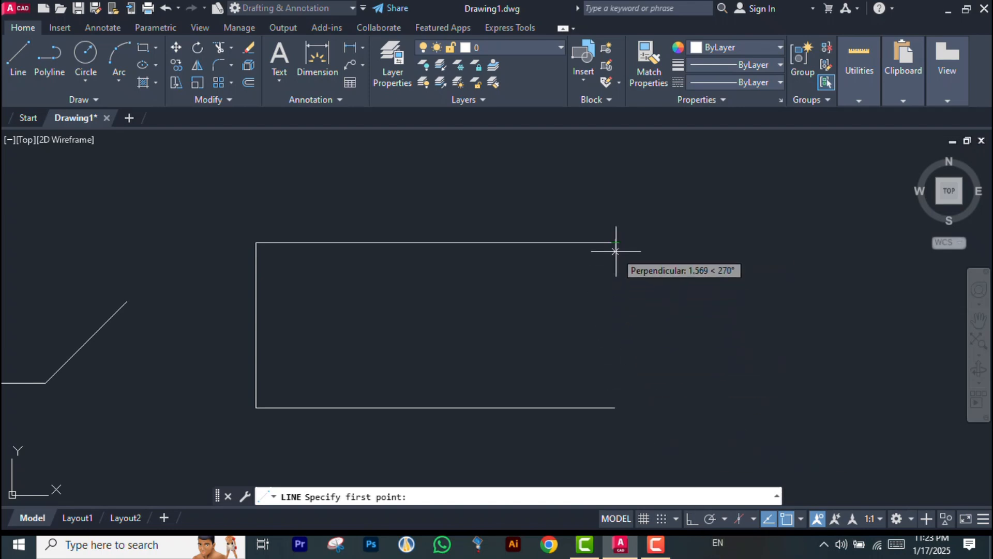
key("F3")
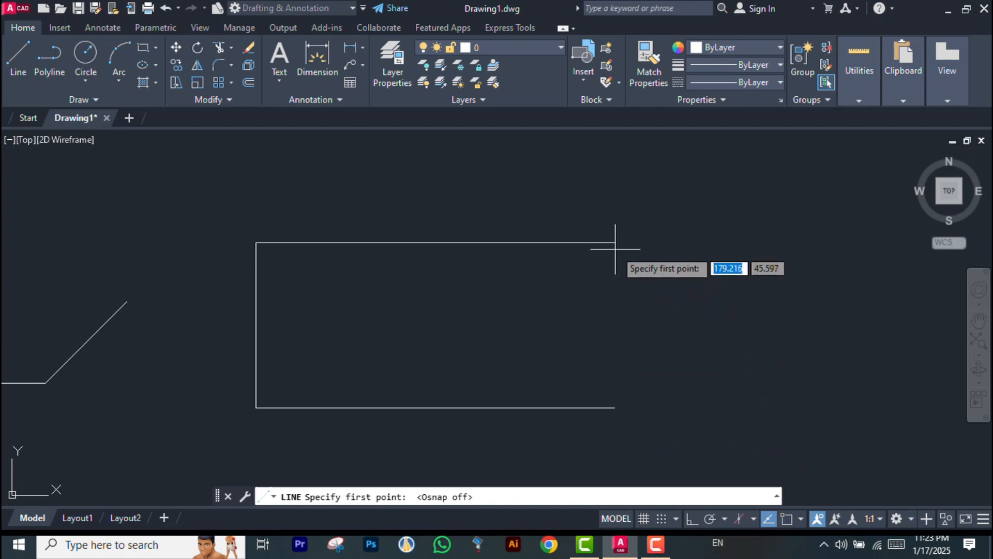
left_click(614, 407)
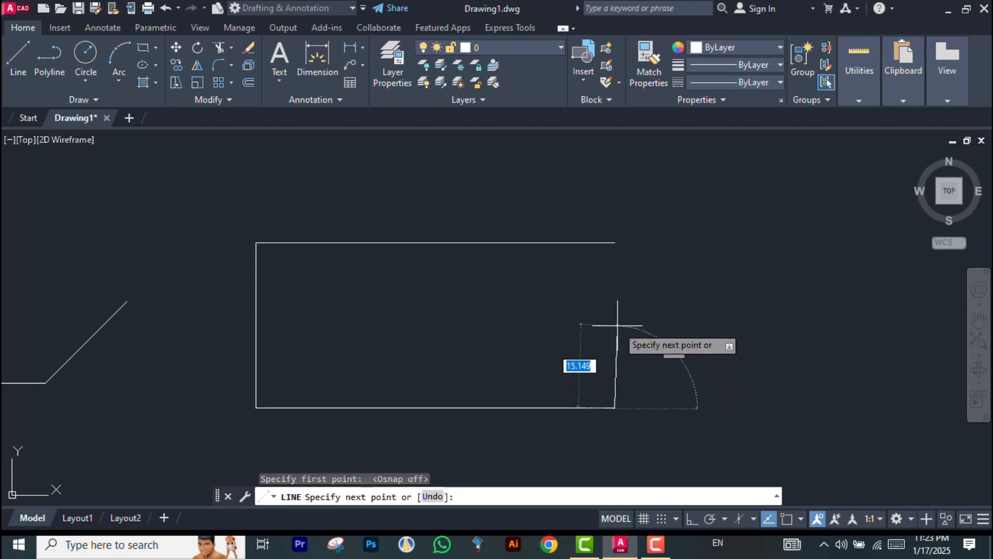
left_click(615, 243)
key("F3")
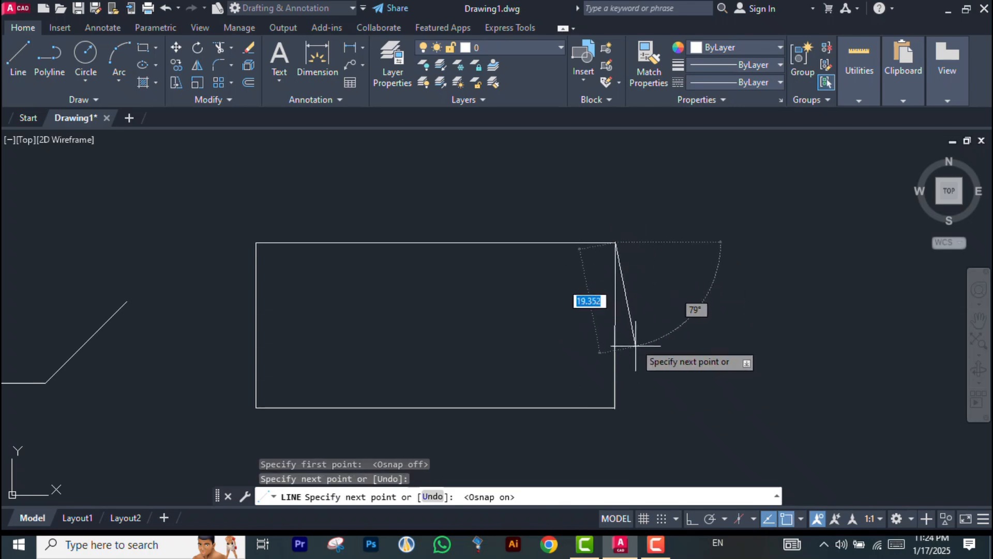
Turn object snap off and end the line command
key("F3")
key("Escape")
Zoom in and out to examine where the new vertical line meets the rectangle's top-right corner
scroll(614, 227, "up", 5)
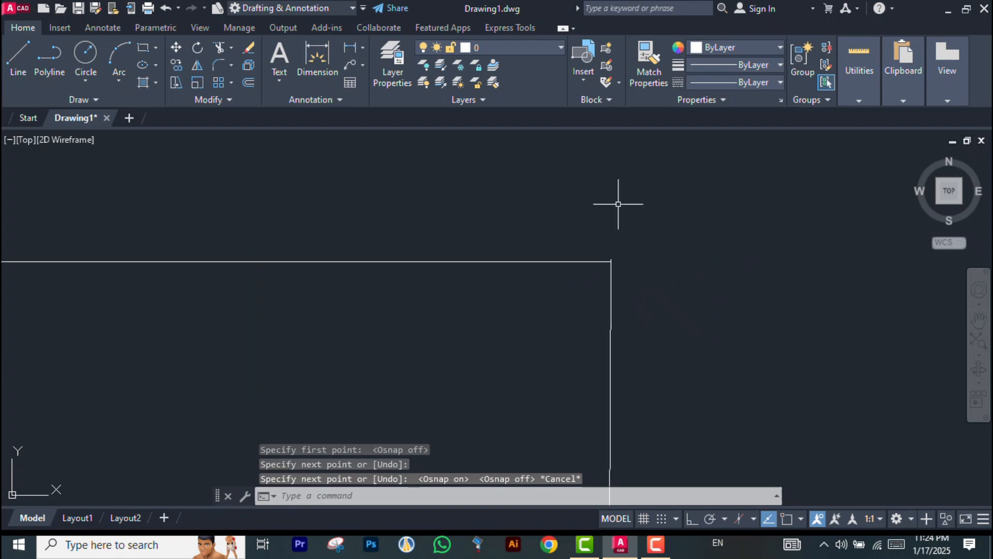
middle_click_drag(783, 178, 713, 279)
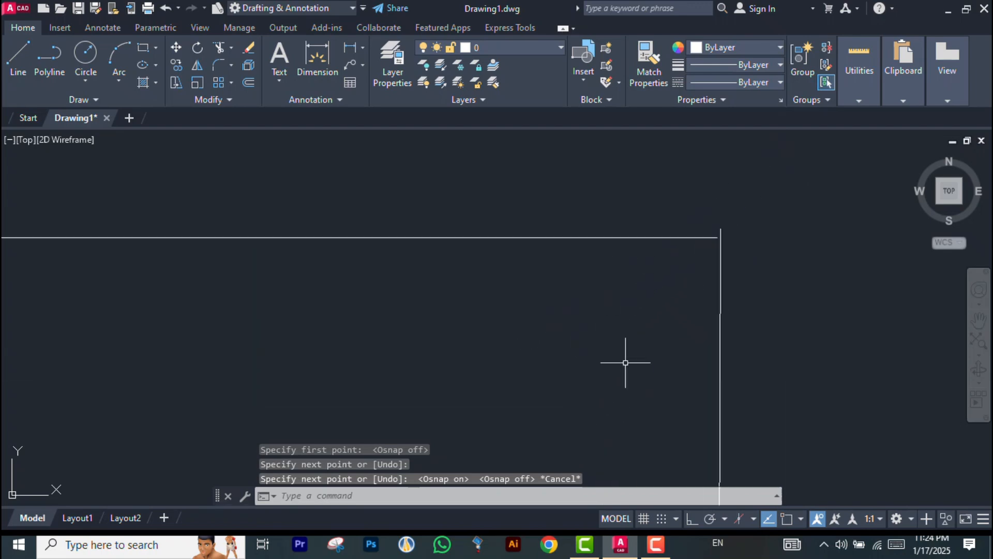
scroll(714, 230, "up", 8)
scroll(505, 288, "down", 5)
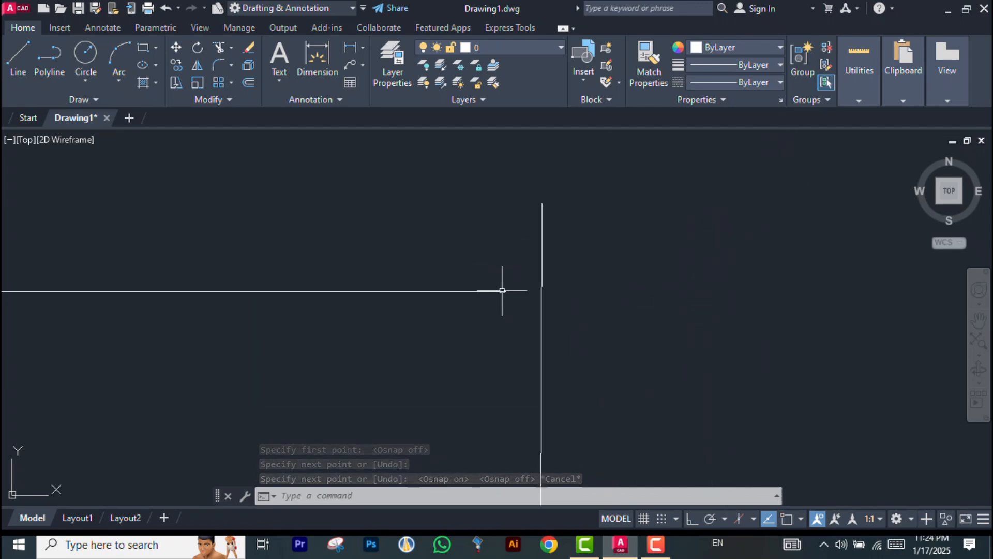
scroll(688, 259, "down", 5)
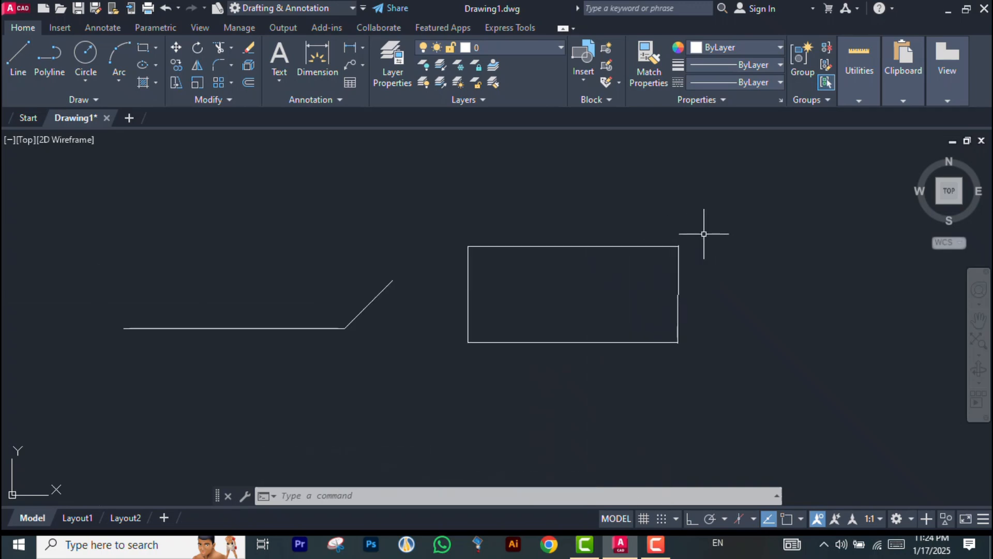
scroll(686, 357, "up", 10)
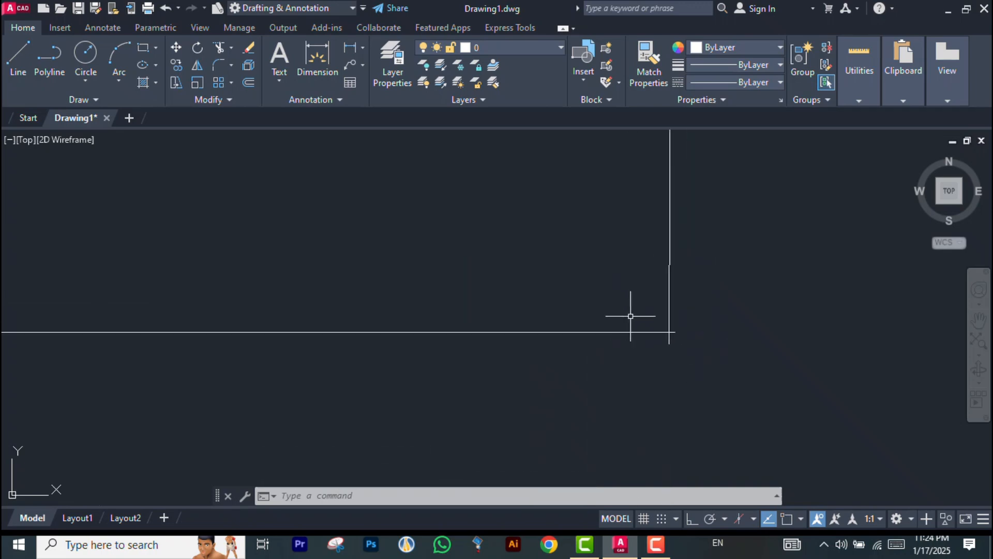
scroll(642, 331, "down", 5)
scroll(647, 197, "up", 6)
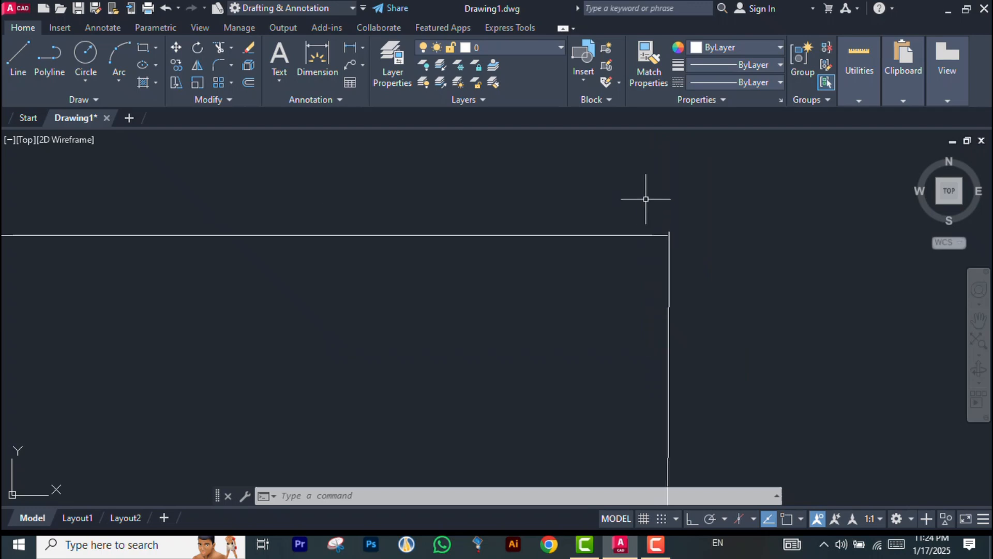
scroll(639, 212, "up", 4)
scroll(631, 222, "down", 4)
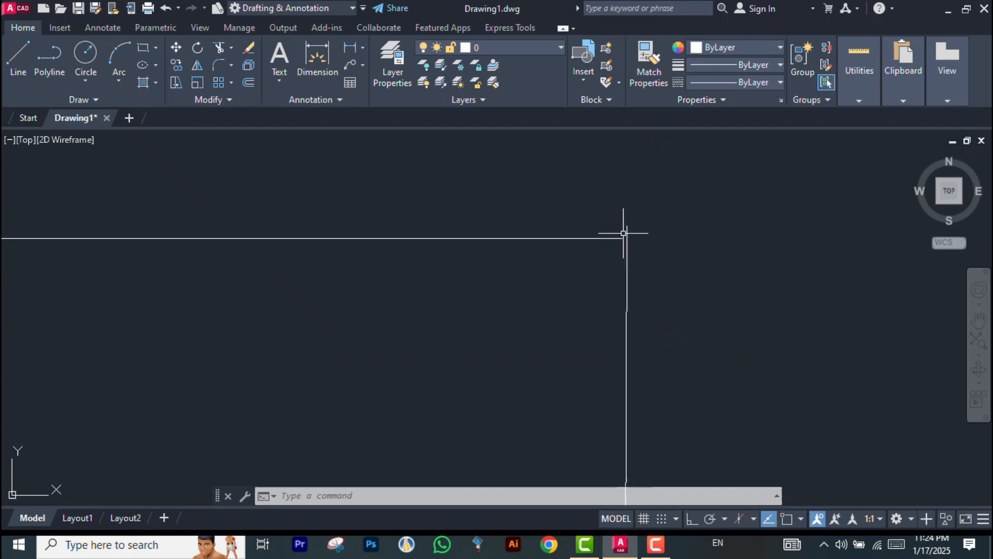
scroll(652, 223, "down", 4)
scroll(636, 229, "up", 8)
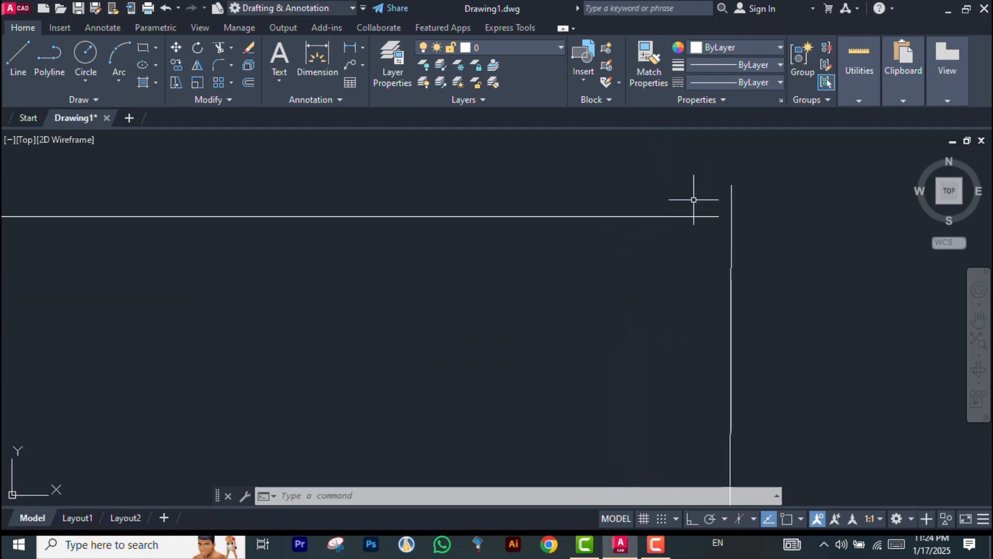
scroll(681, 239, "down", 6)
scroll(681, 239, "down", 3)
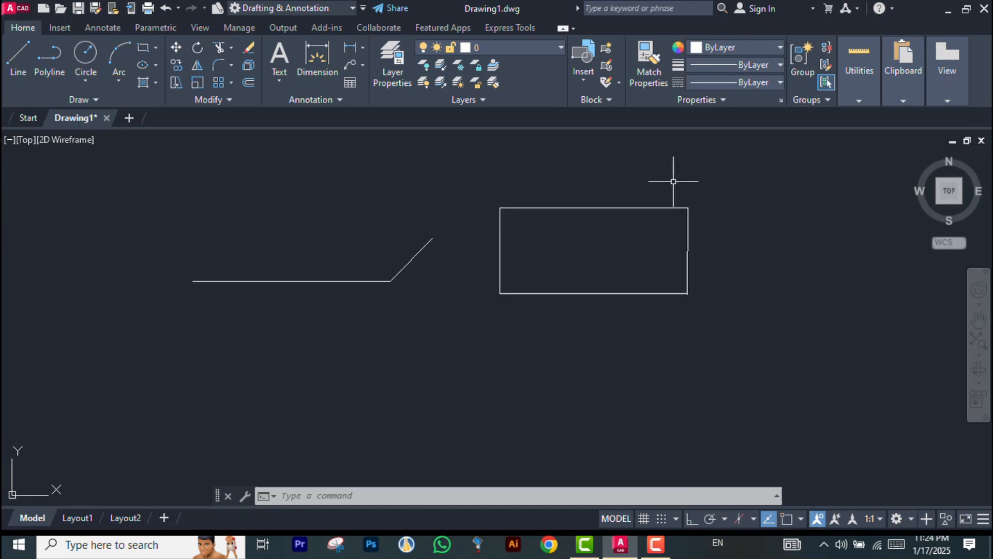
scroll(672, 180, "up", 2)
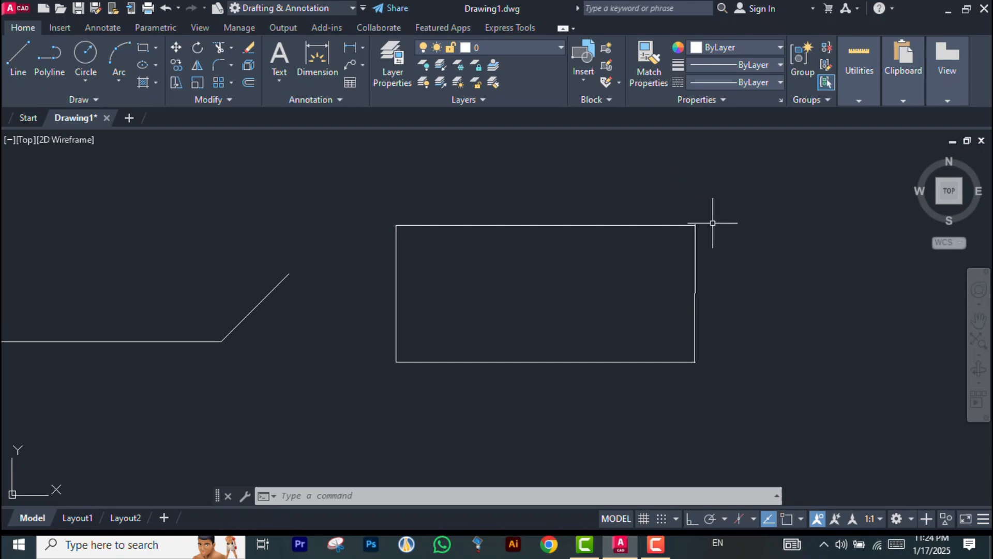
scroll(719, 231, "down", 2)
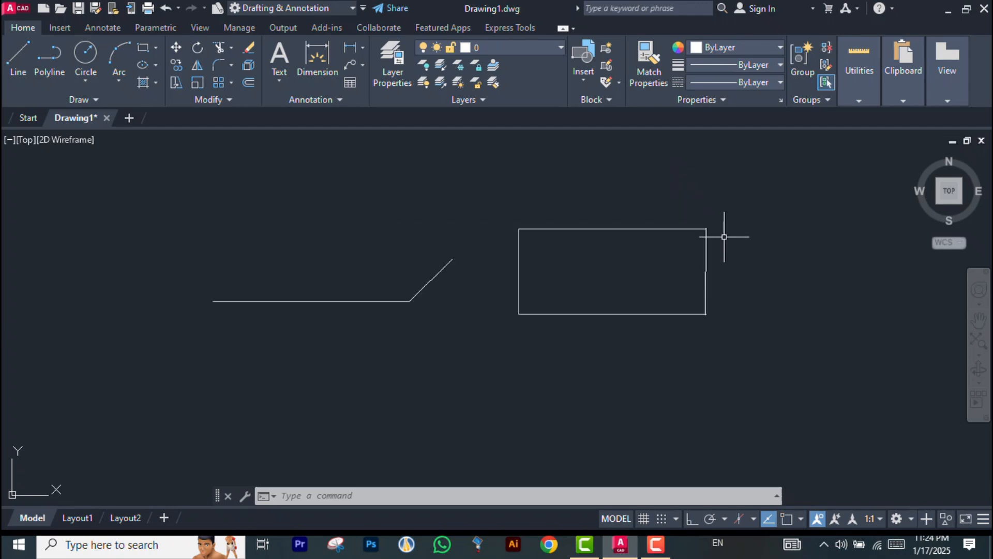
scroll(724, 237, "up", 2)
scroll(725, 236, "down", 3)
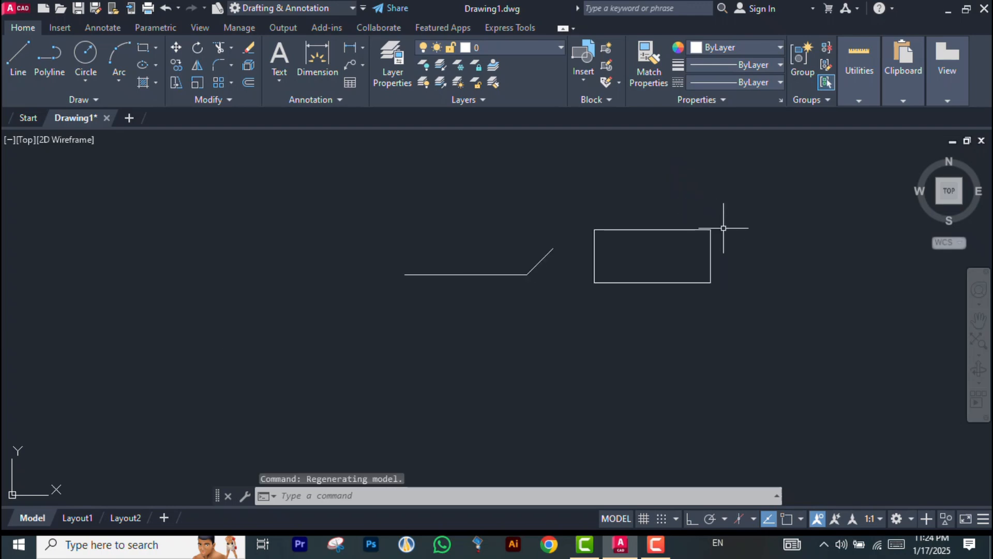
scroll(724, 228, "up", 2)
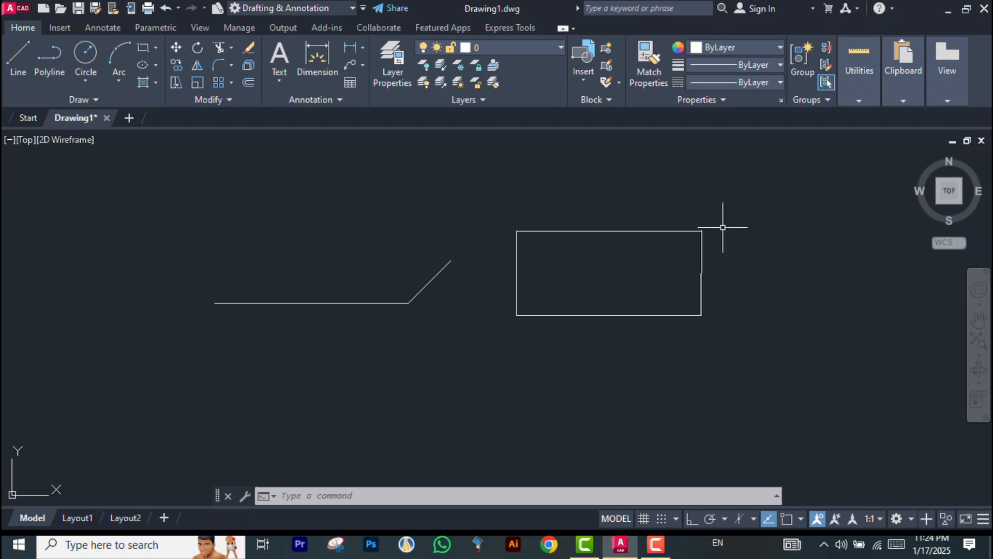
scroll(753, 258, "up", 3)
scroll(735, 228, "up", 3)
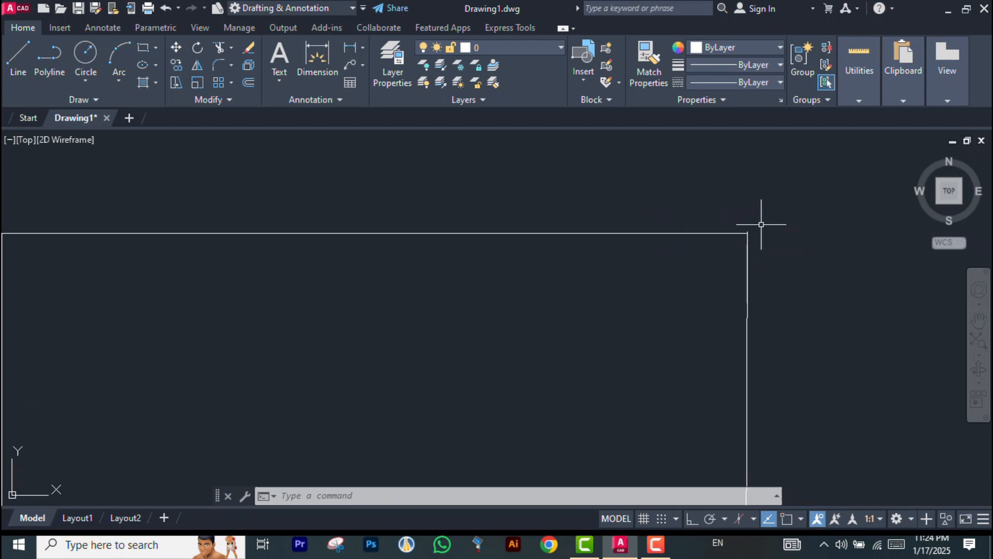
scroll(727, 215, "up", 2)
scroll(703, 248, "up", 2)
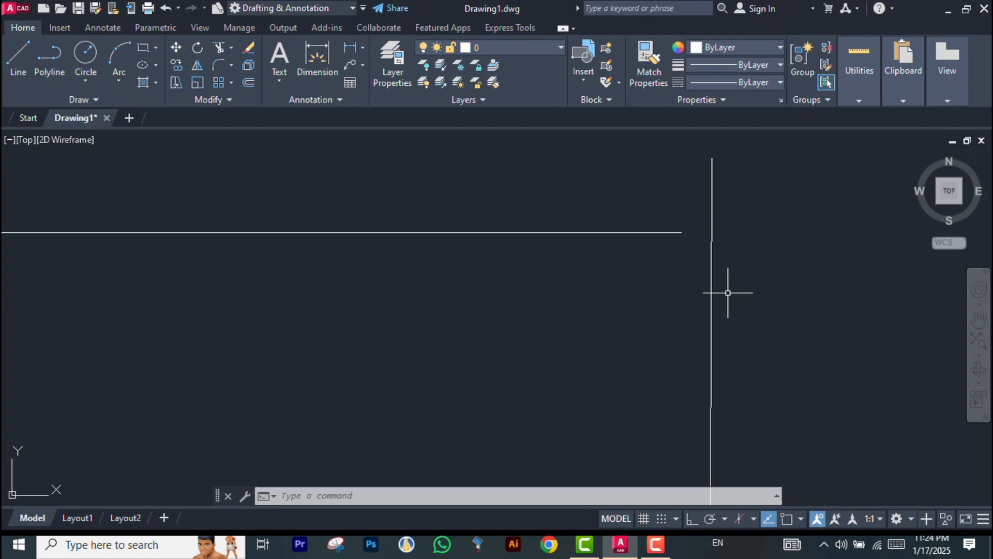
scroll(727, 296, "down", 5)
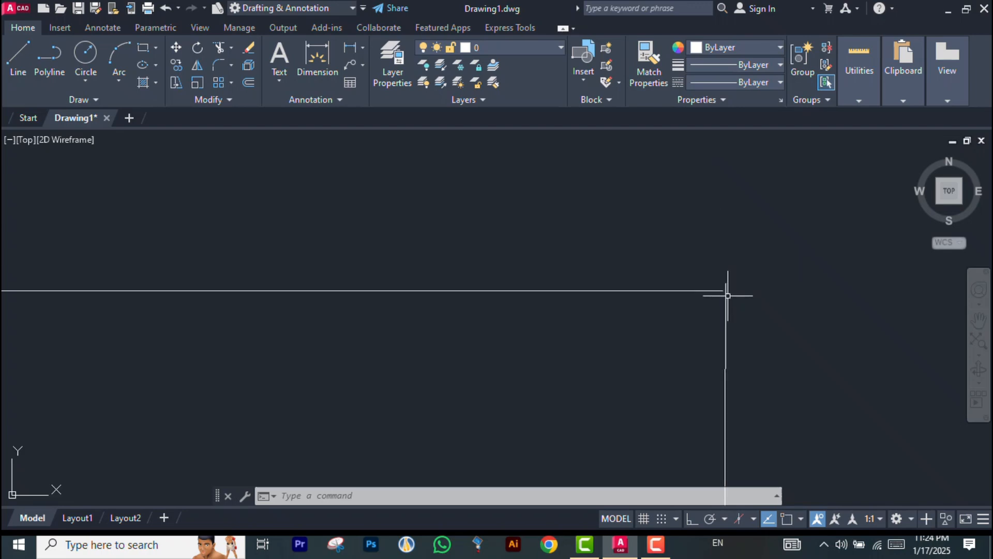